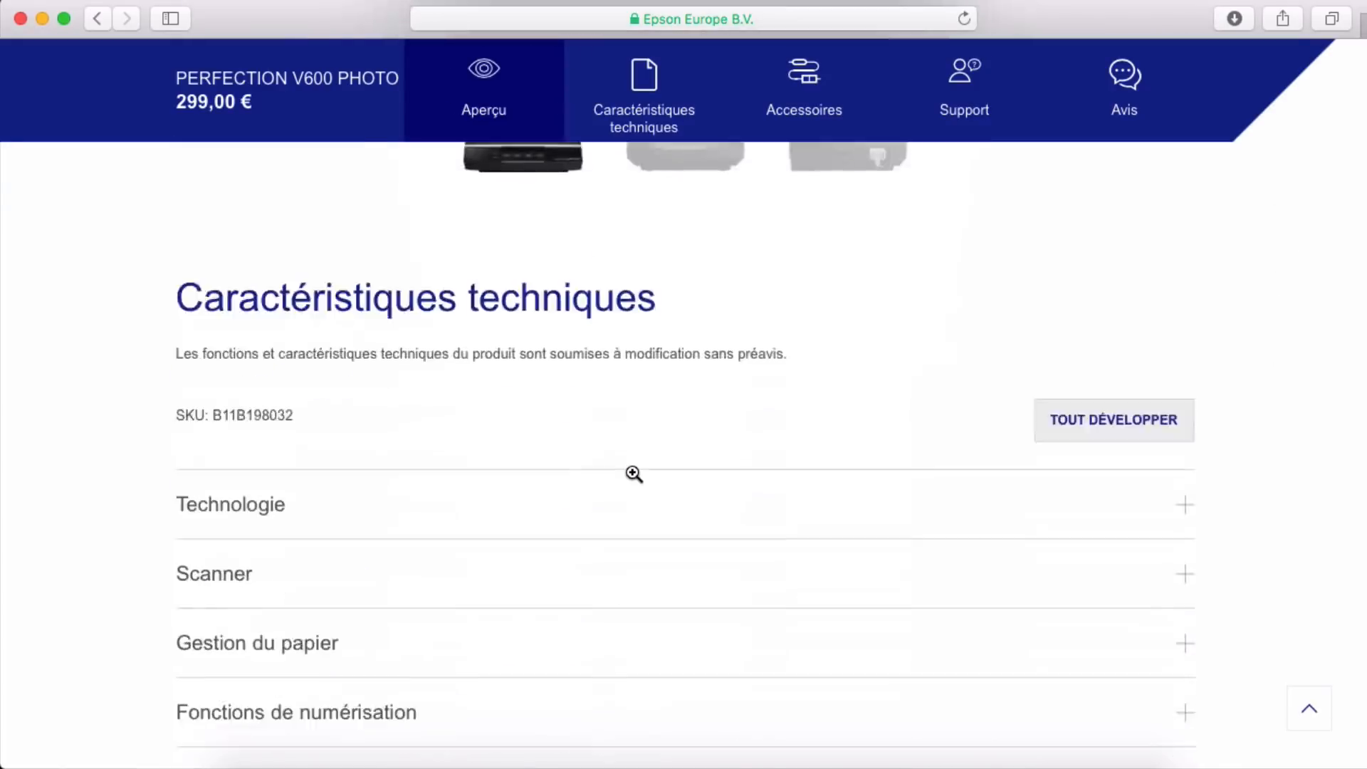
- Open the drivers and software section of the Perfection V600 Photo support page
click(952, 96)
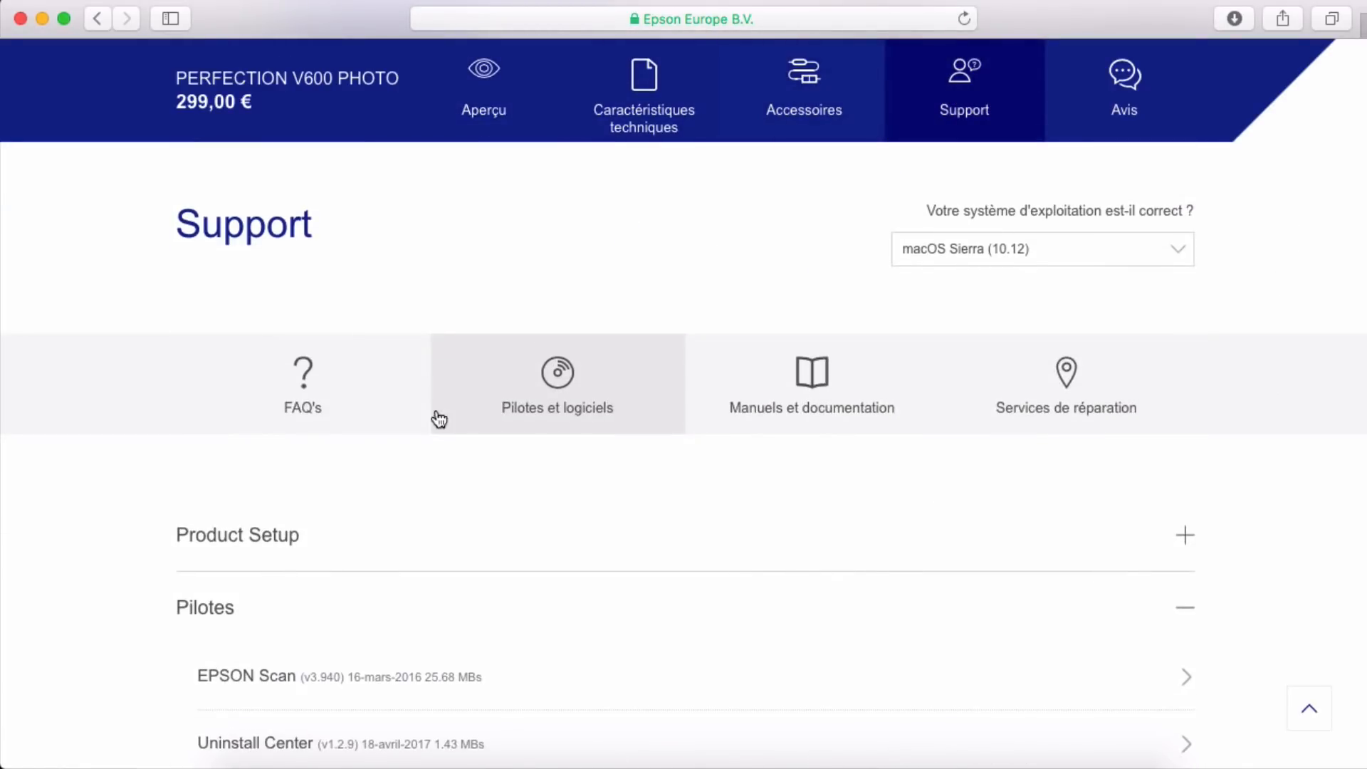
click(588, 416)
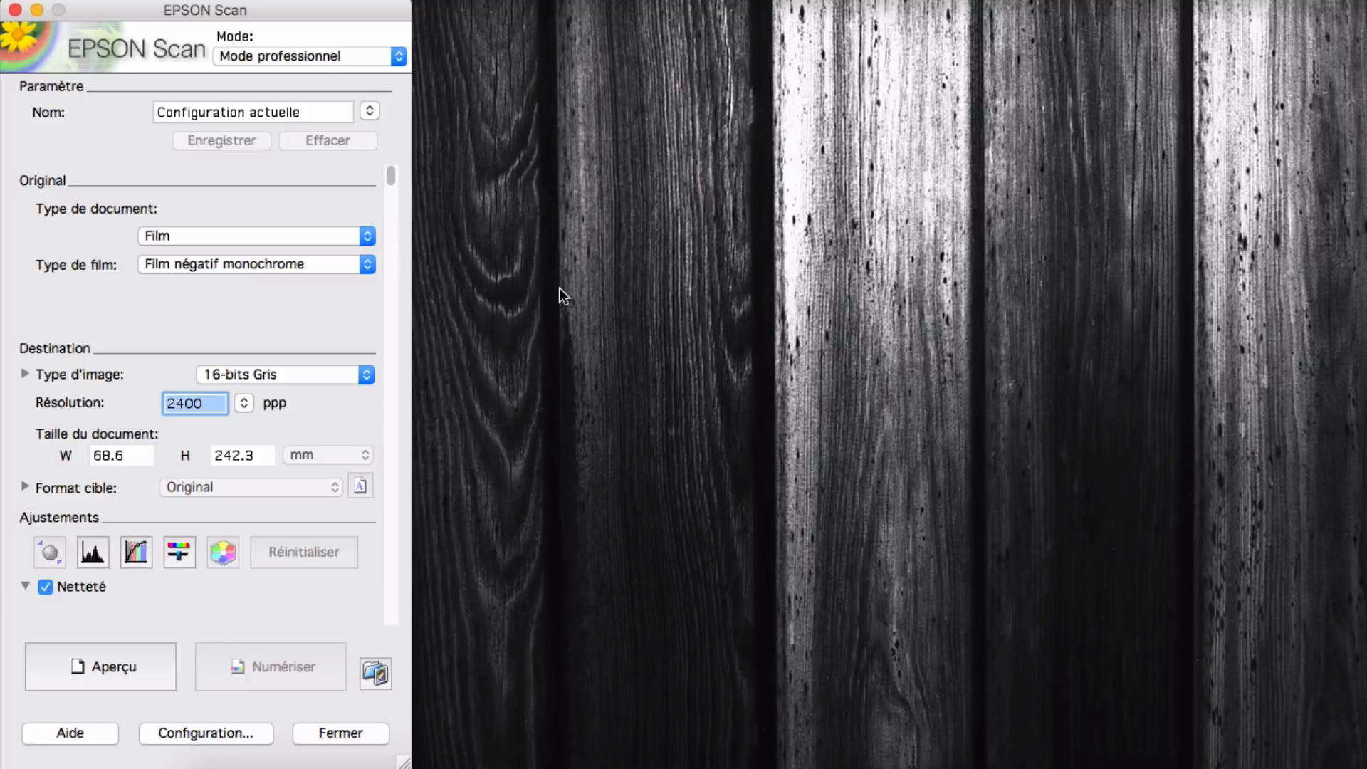
- In EPSON Scan, switch the scanning mode to Mode auto and return it to Mode professionnel
click(256, 54)
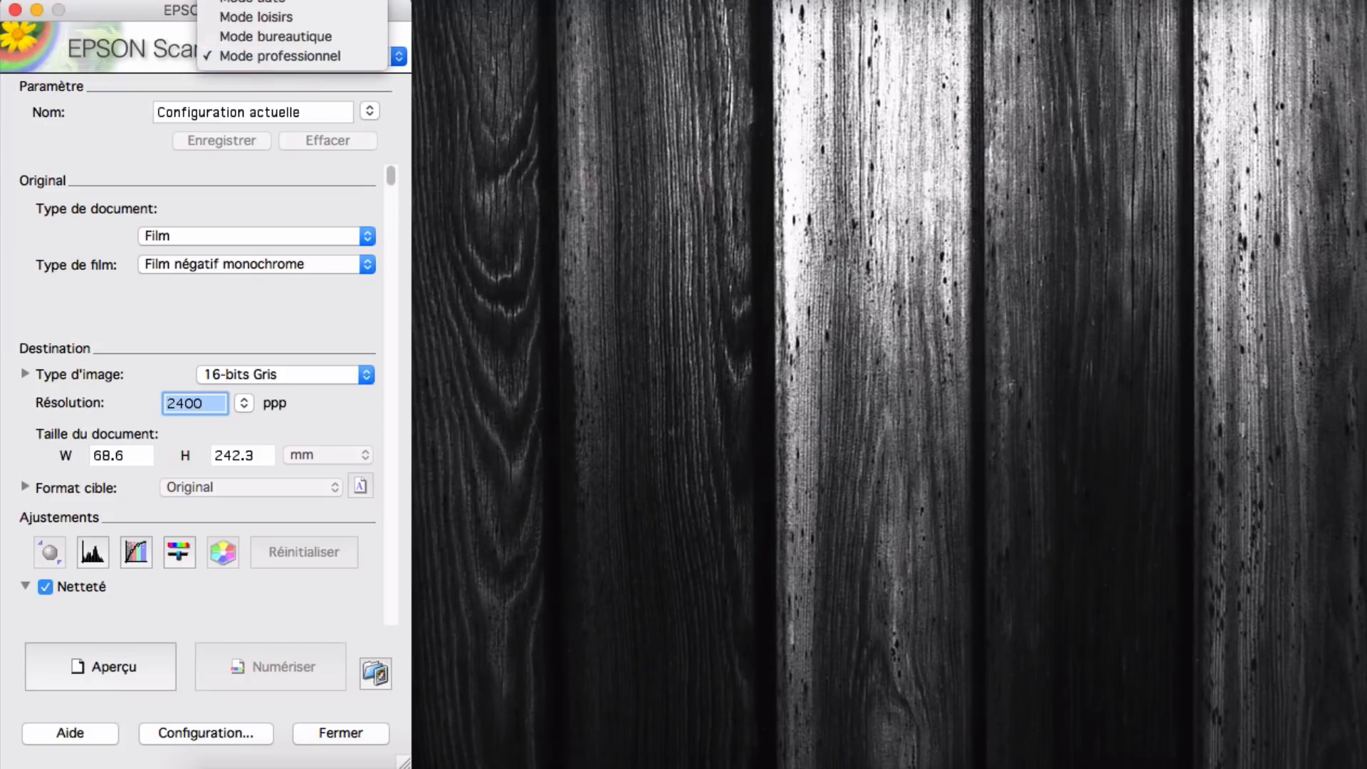
click(272, 3)
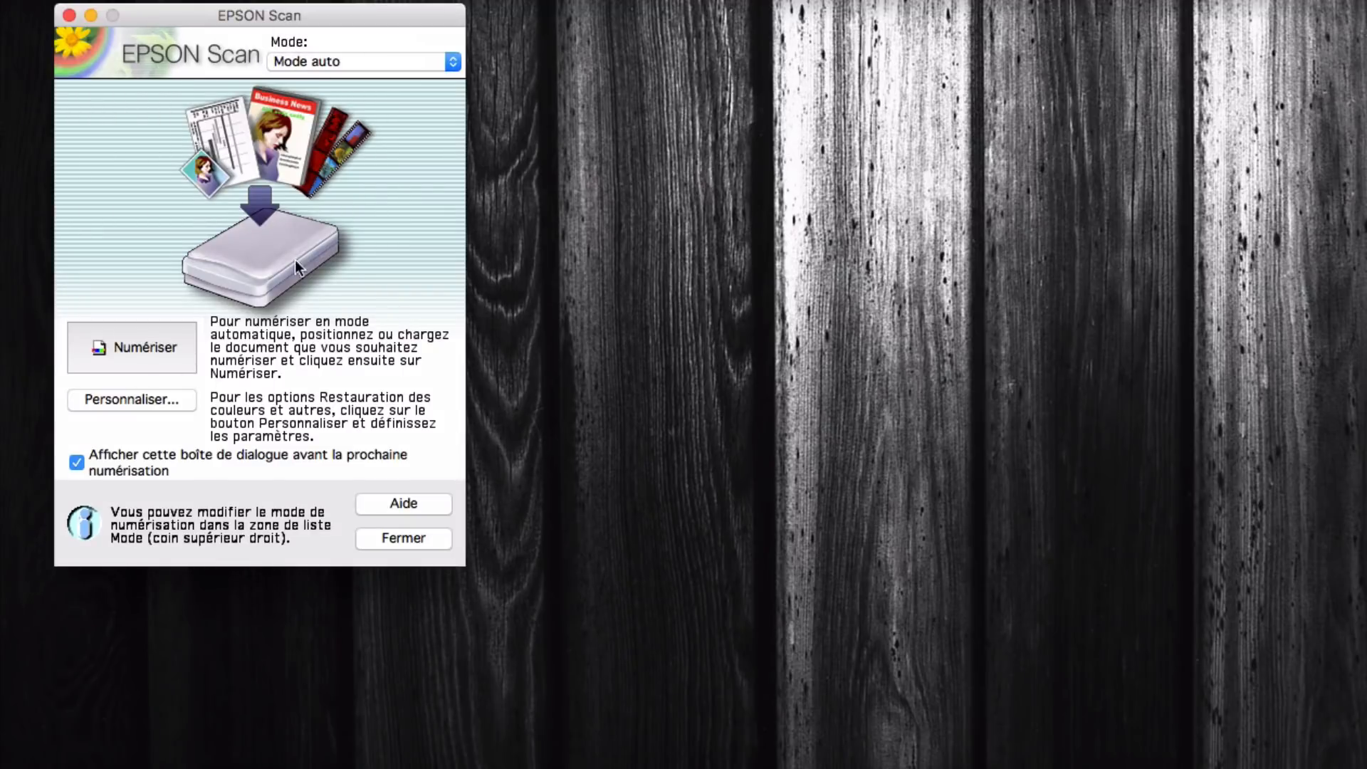
click(336, 57)
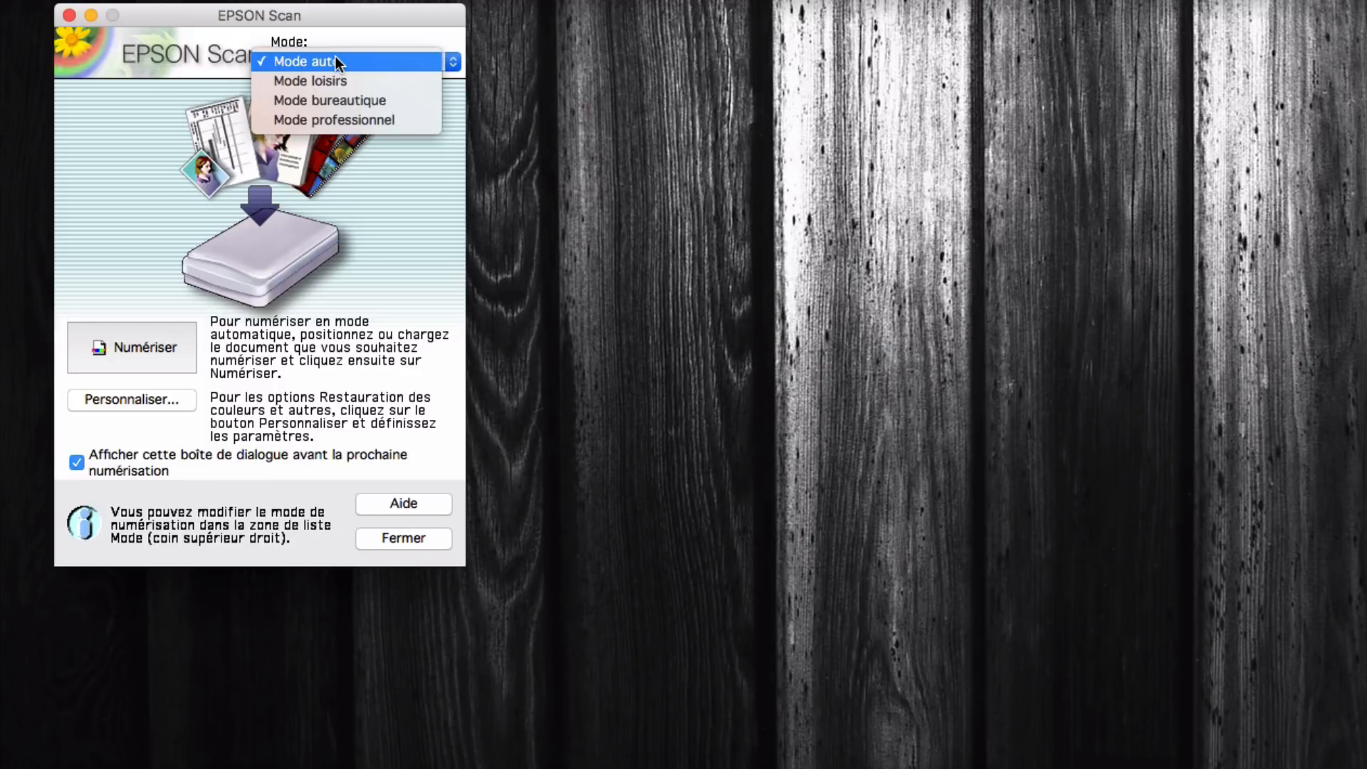
click(334, 119)
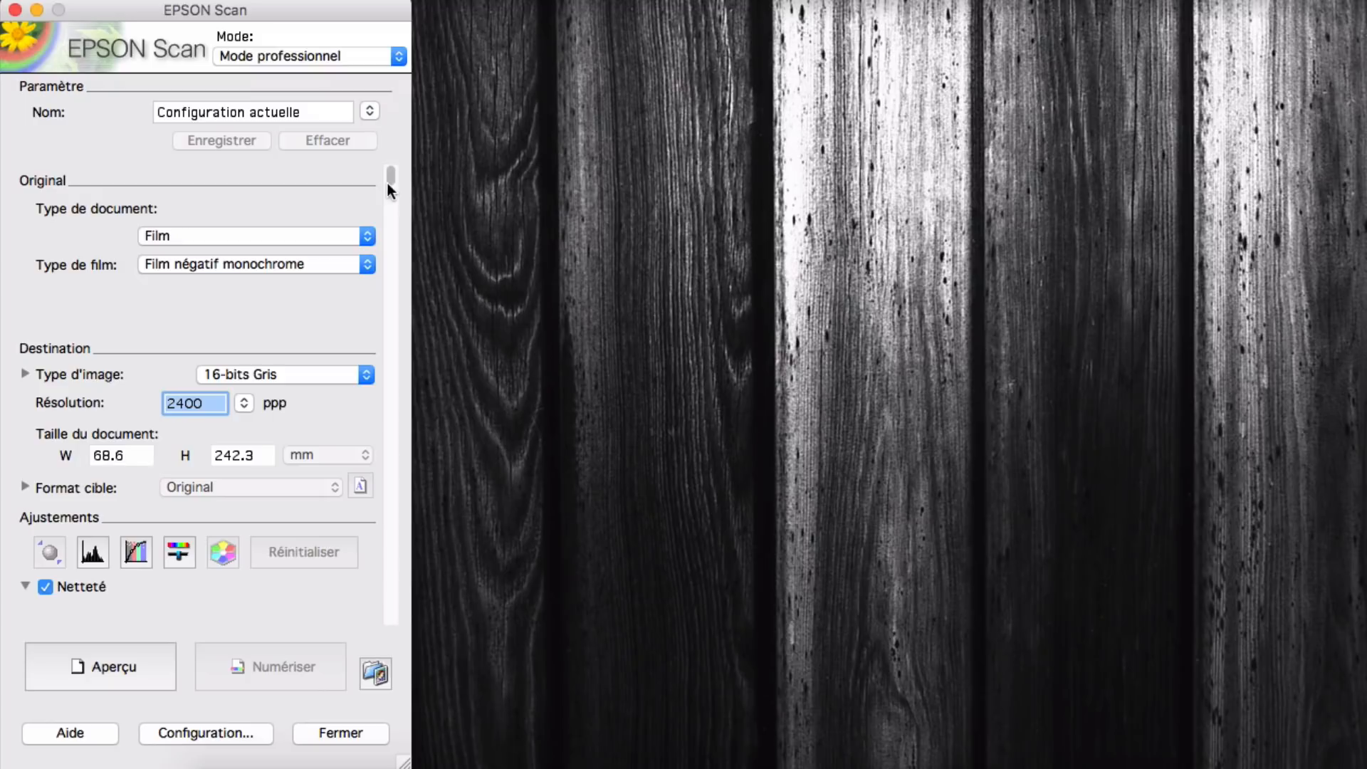
mouse_move(387, 182)
mouse_down()
mouse_move(417, 599)
mouse_move(396, 163)
mouse_up()
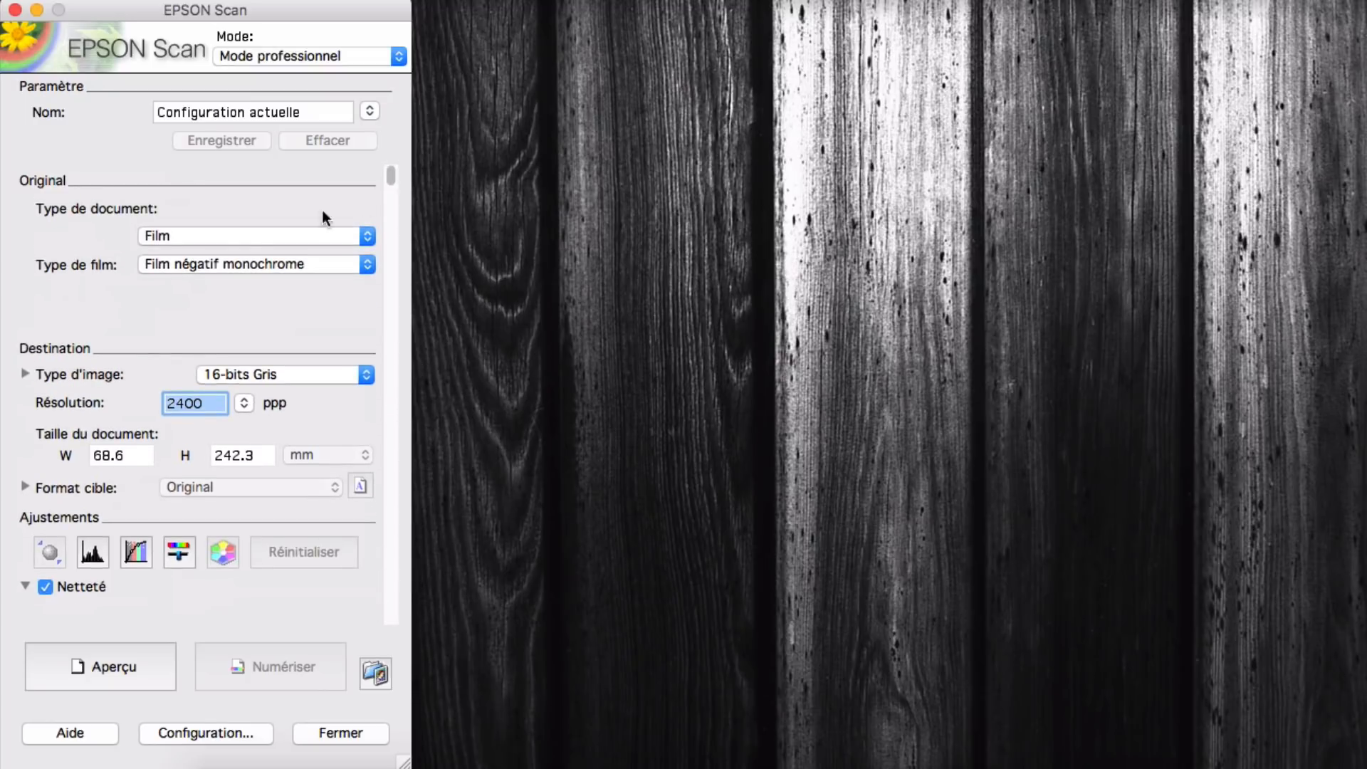
- Examine the document type and film type choices, keeping Film and Film négatif monochrome selected
click(168, 234)
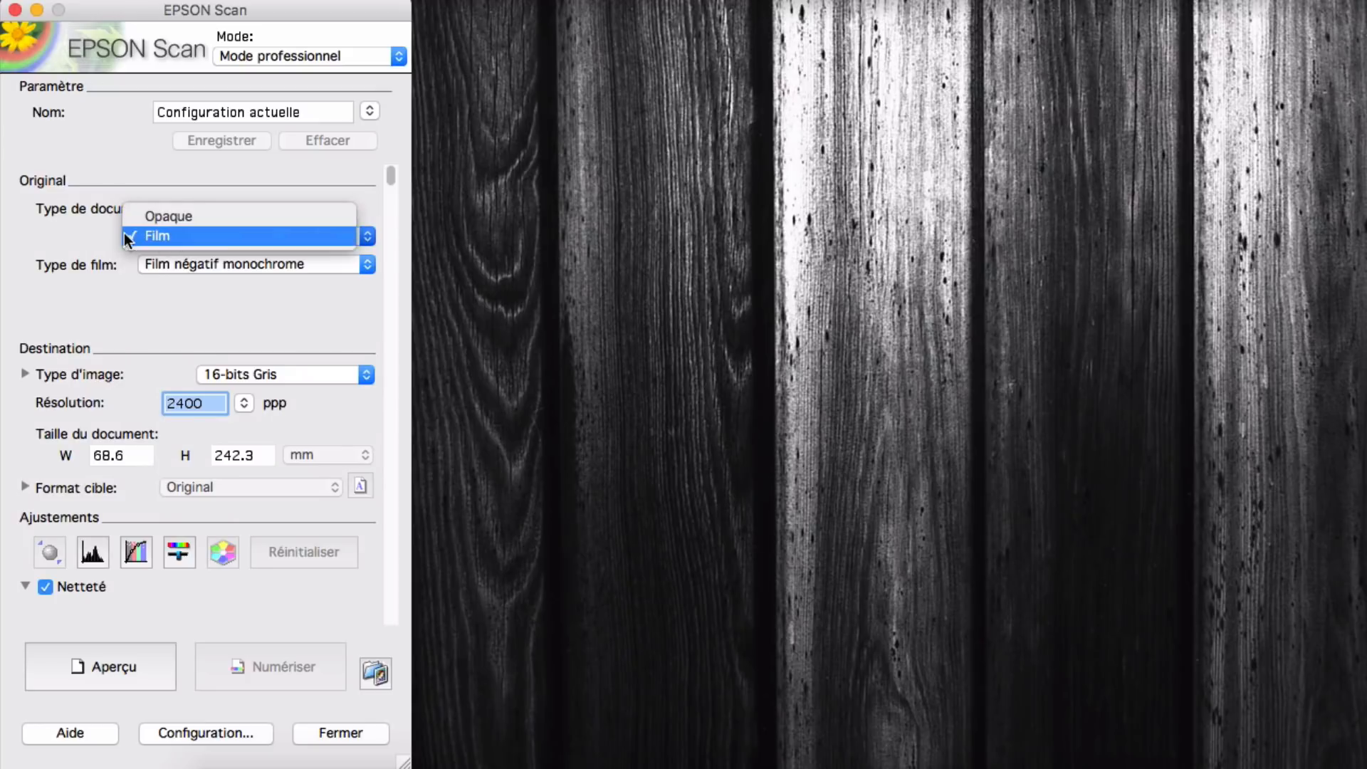
click(41, 261)
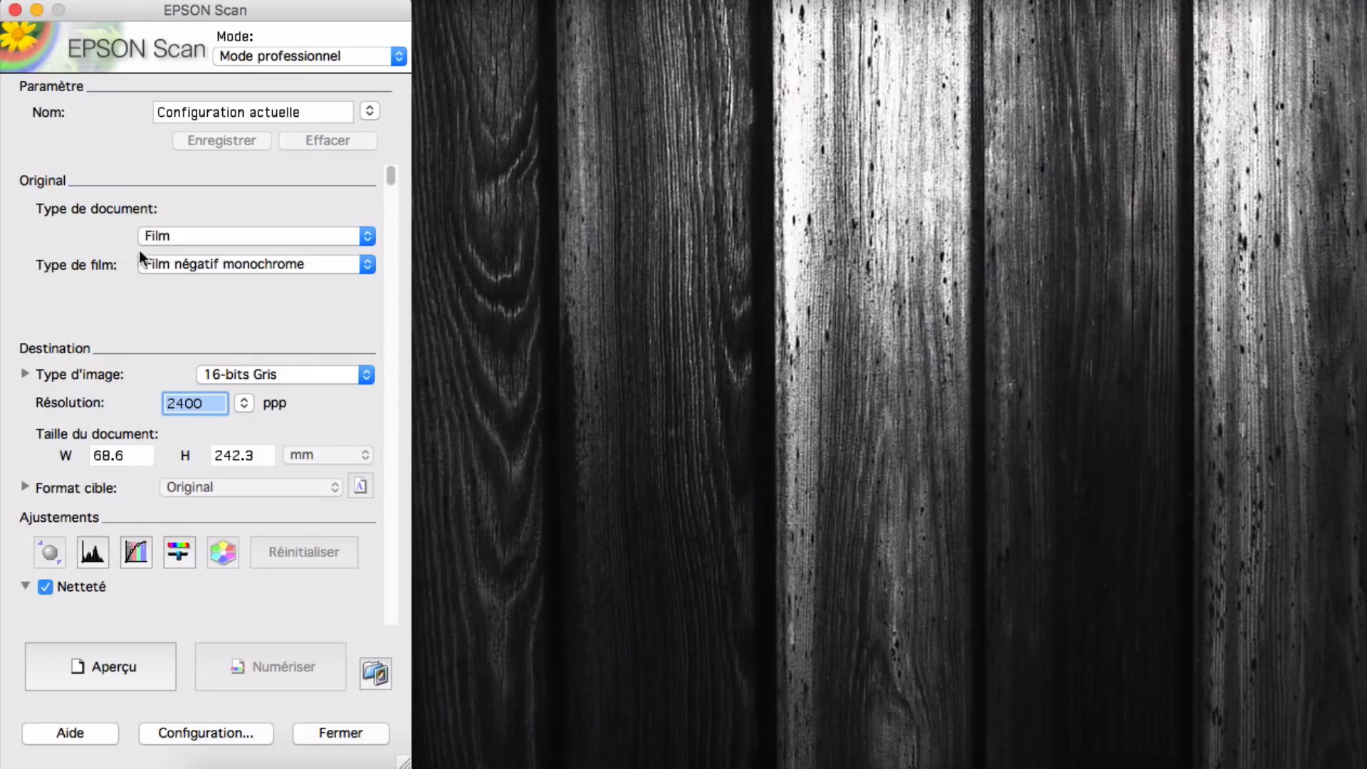
click(178, 237)
click(66, 228)
click(198, 266)
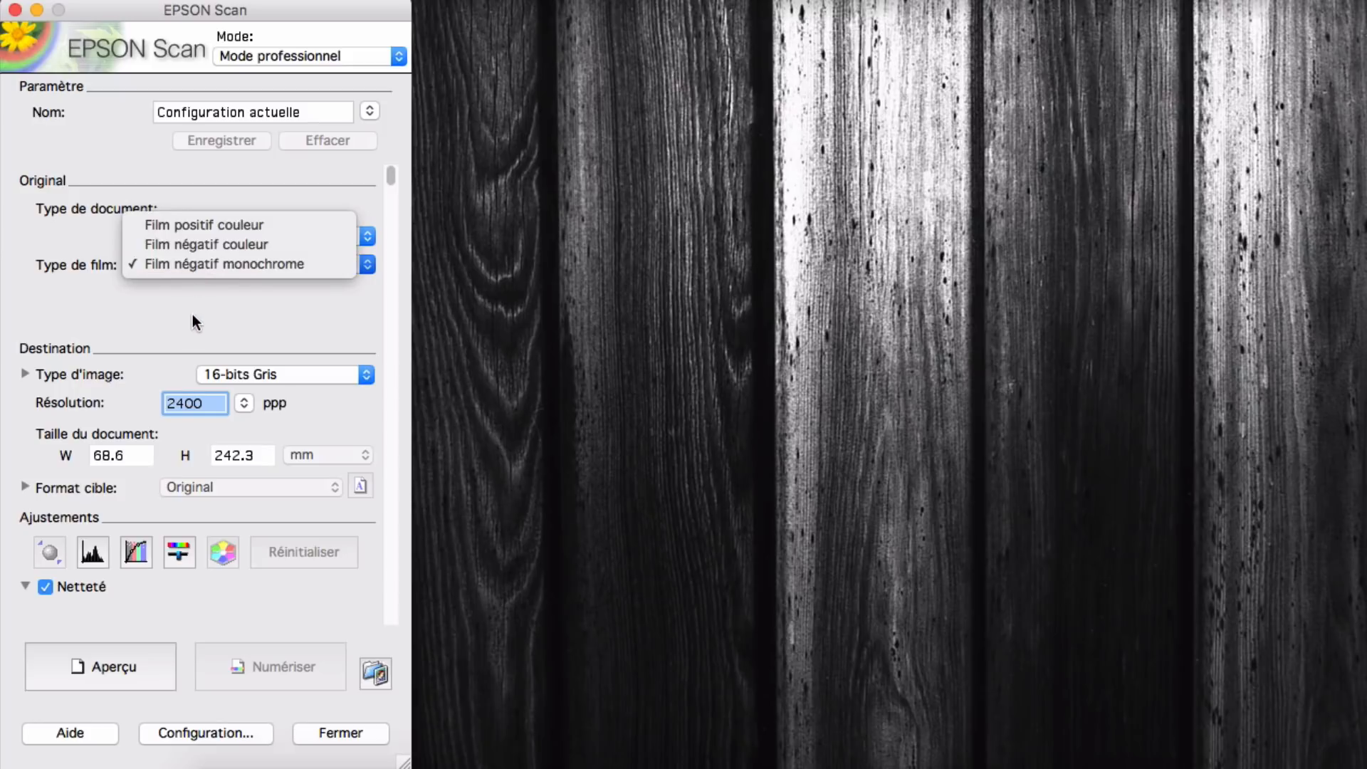
click(193, 315)
click(215, 263)
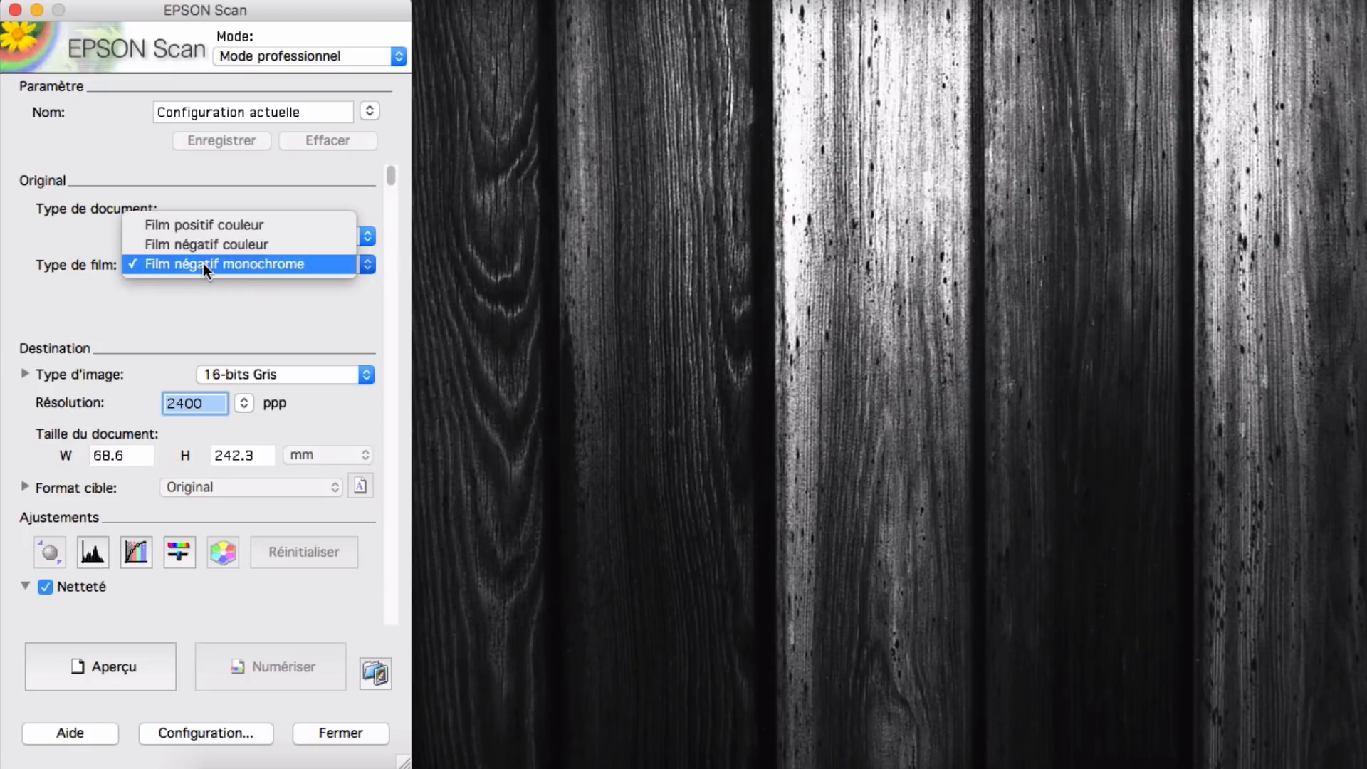
click(222, 308)
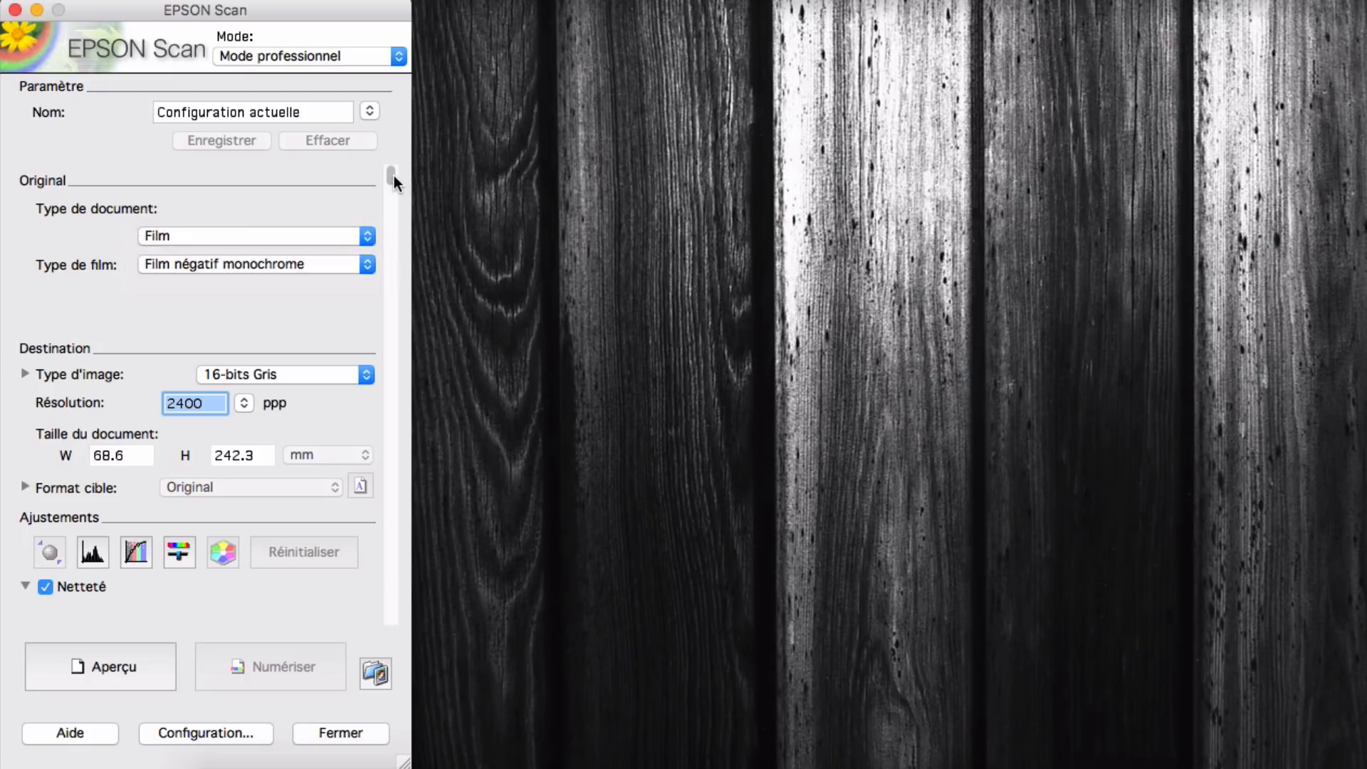
- Examine the image type and resolution choices, keeping 16-bits Gris and 2400 ppp selected
drag(394, 176, 385, 318)
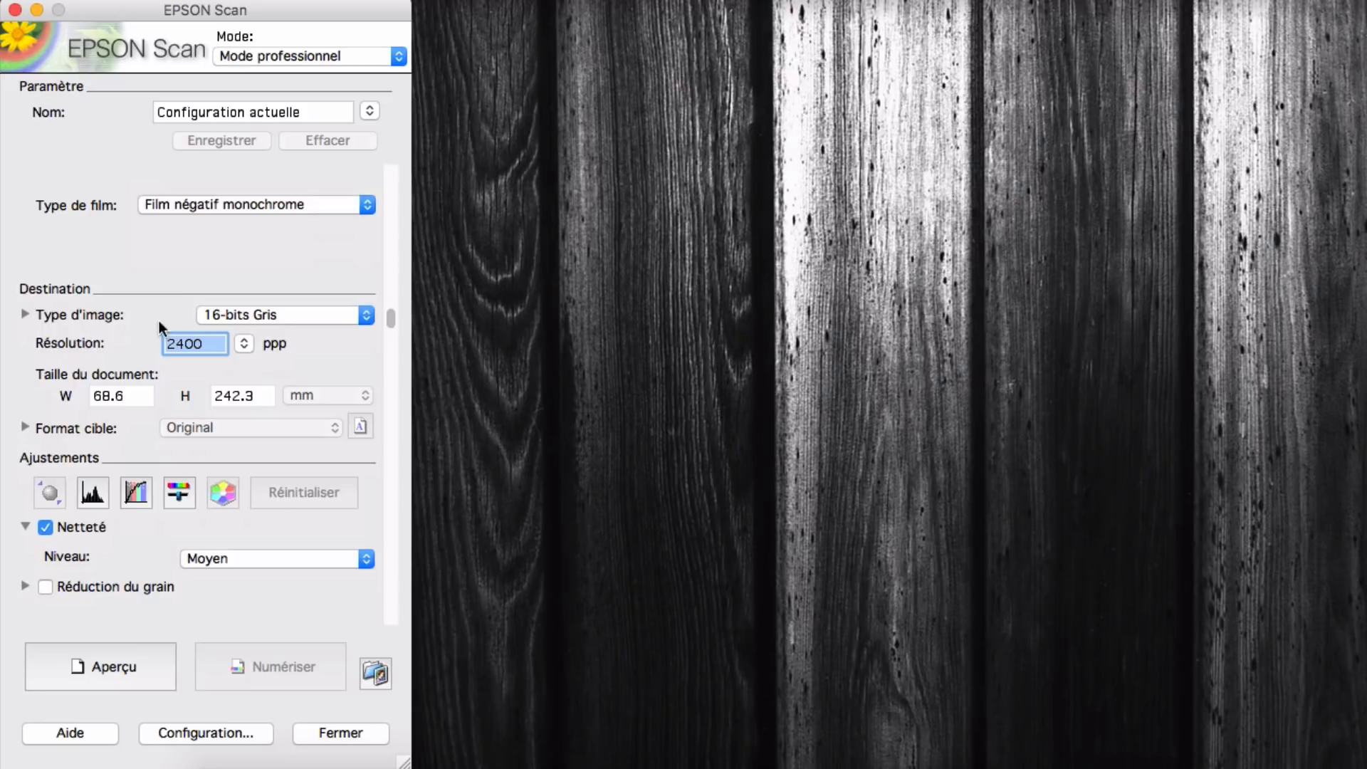
click(237, 313)
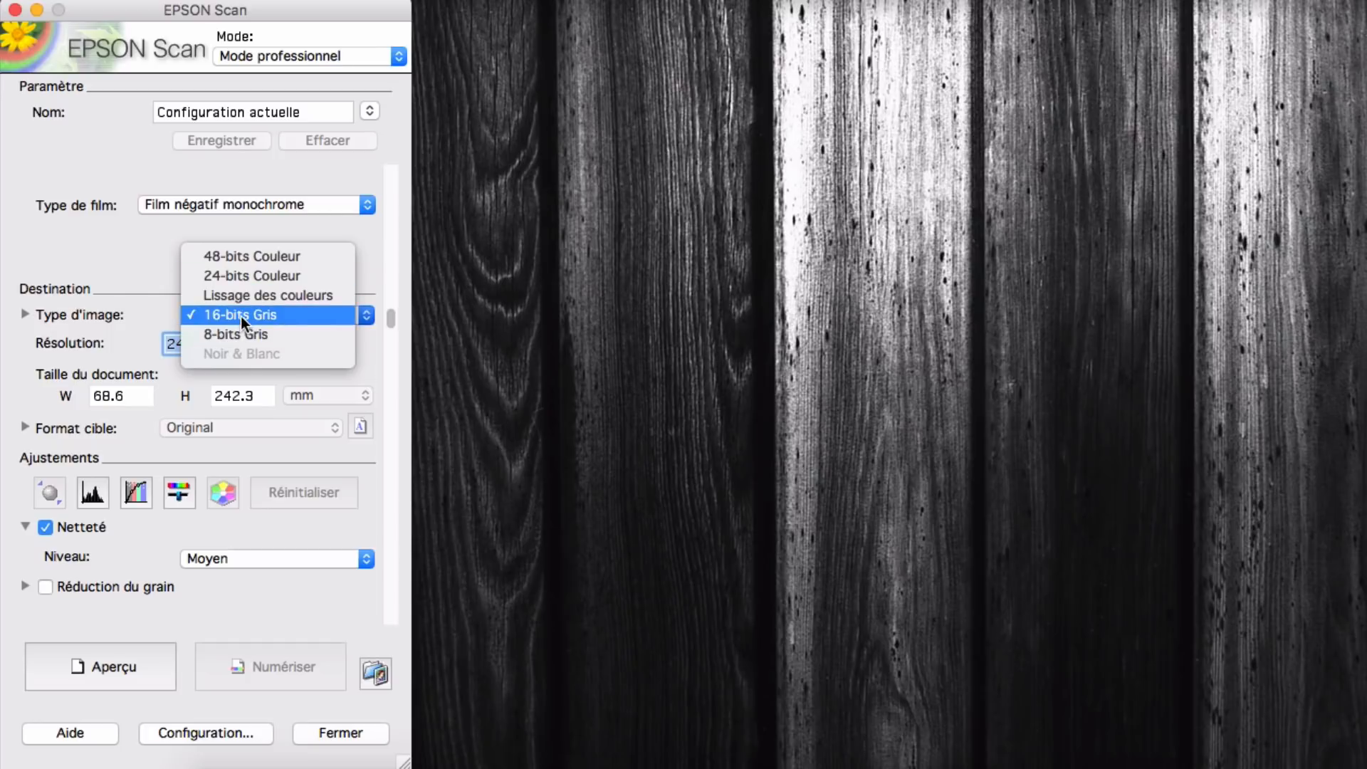
click(121, 257)
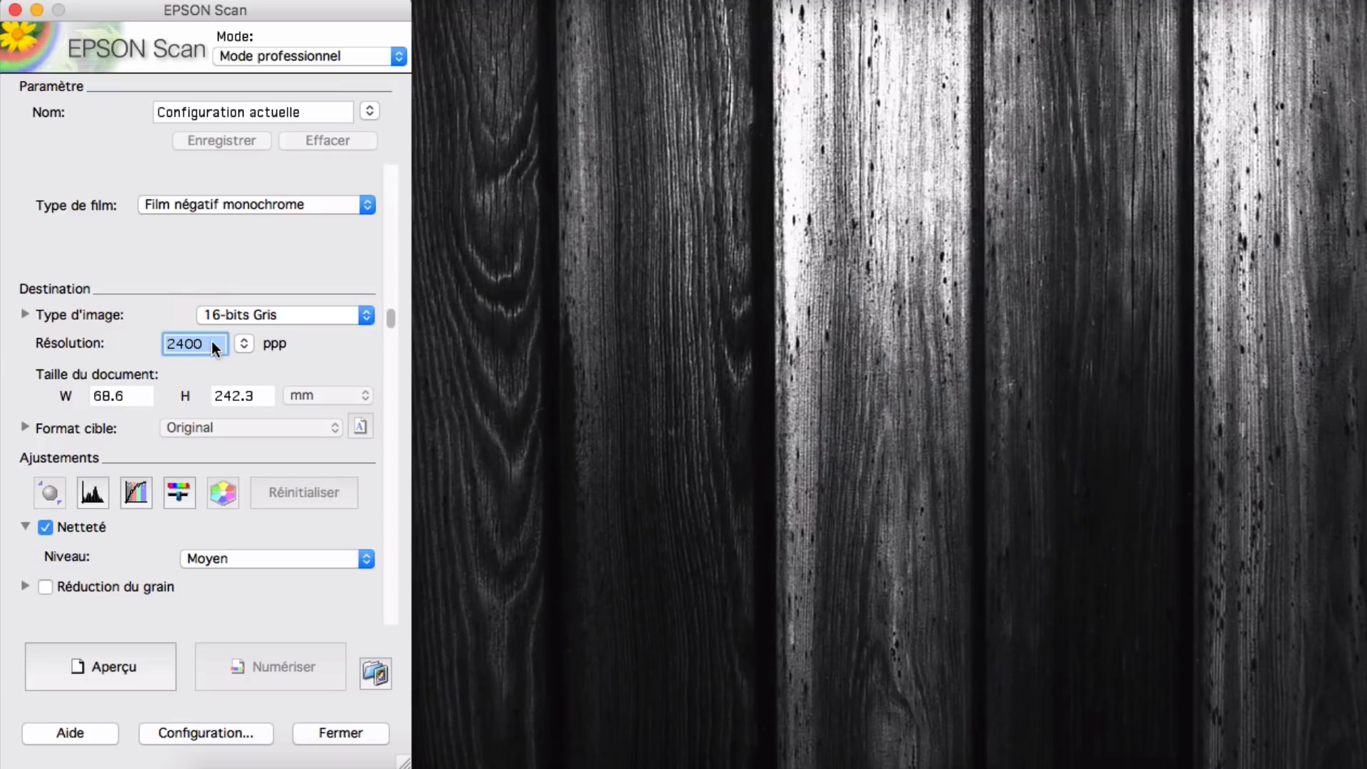
click(250, 344)
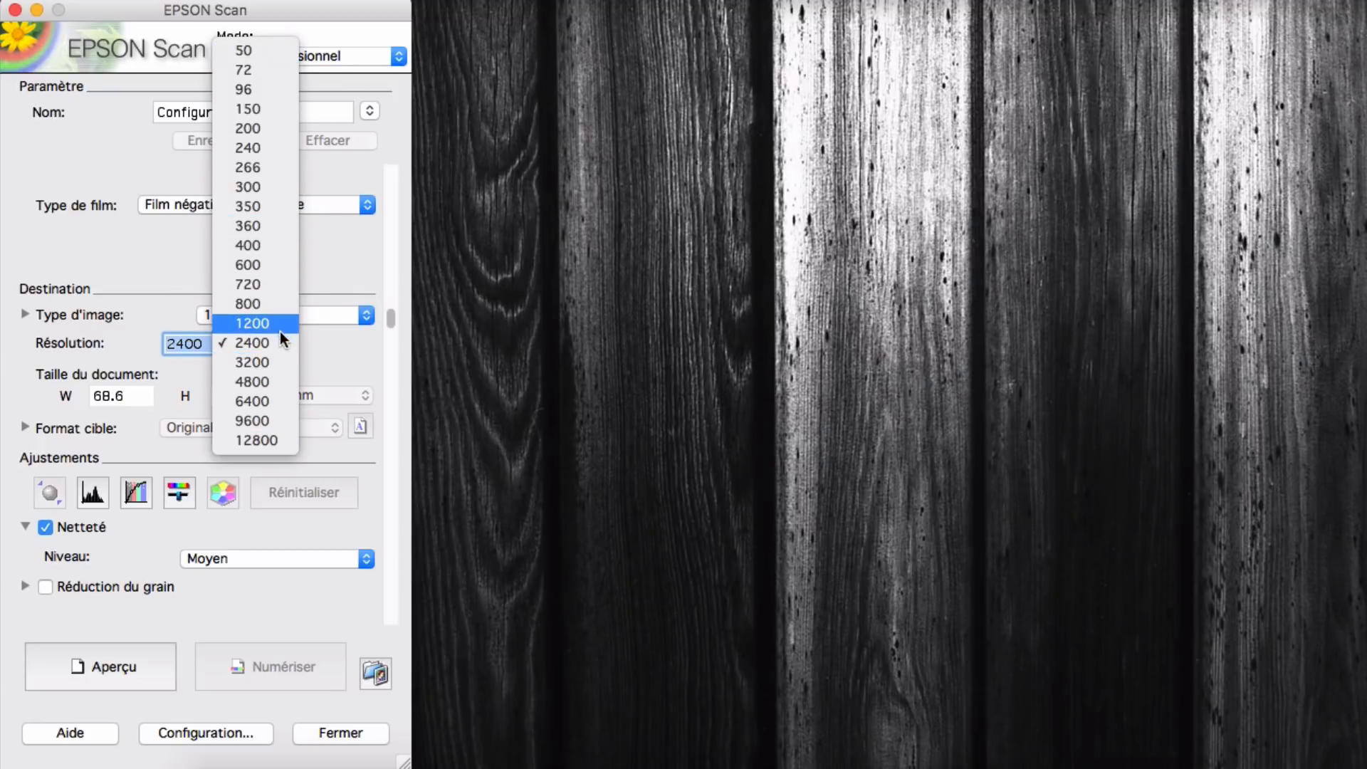
click(120, 278)
click(242, 346)
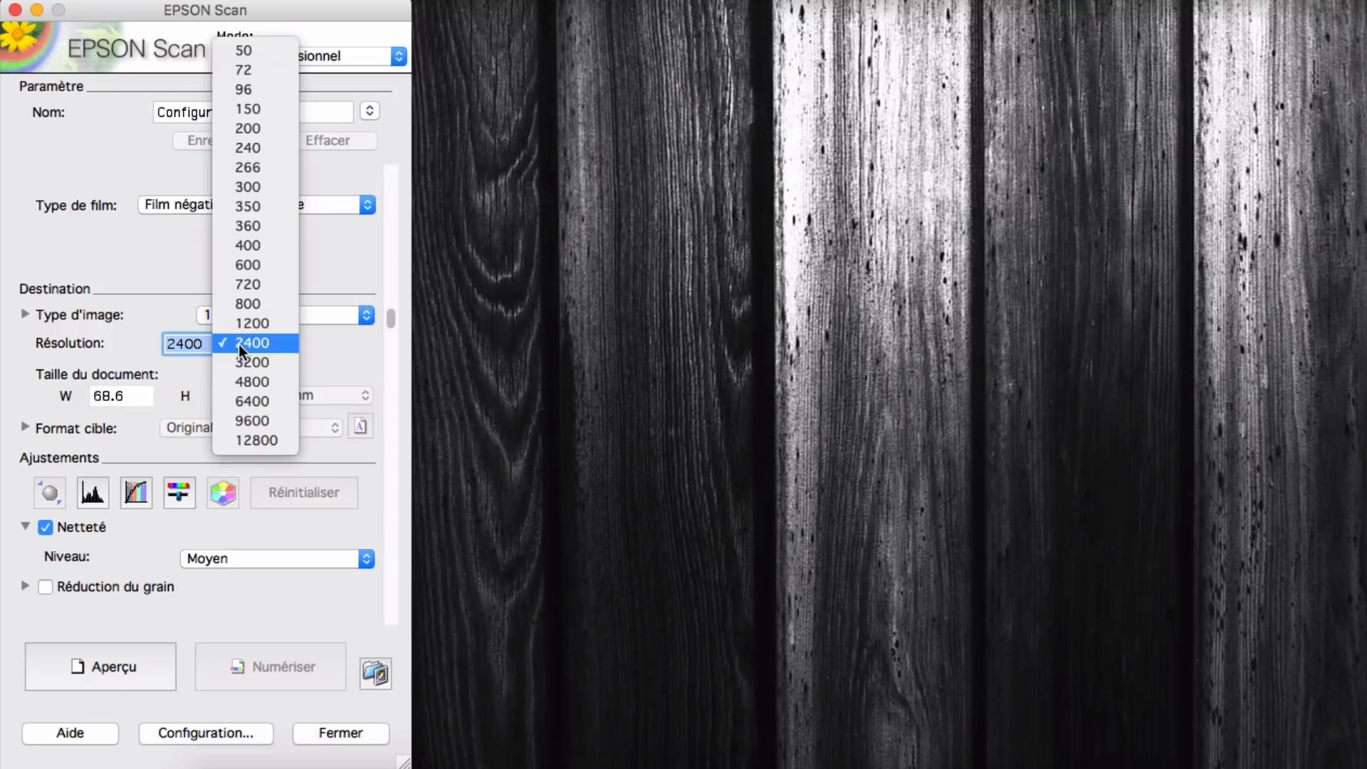
click(127, 265)
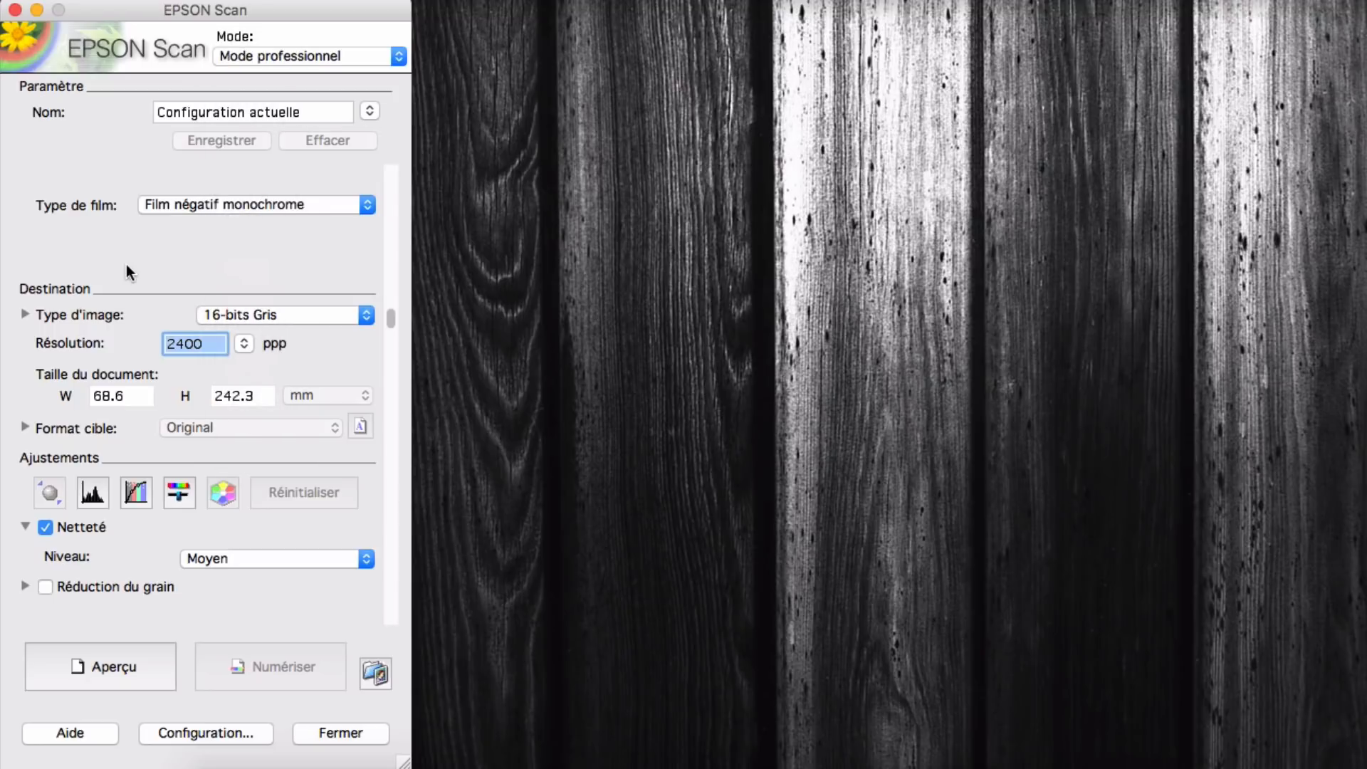
click(242, 344)
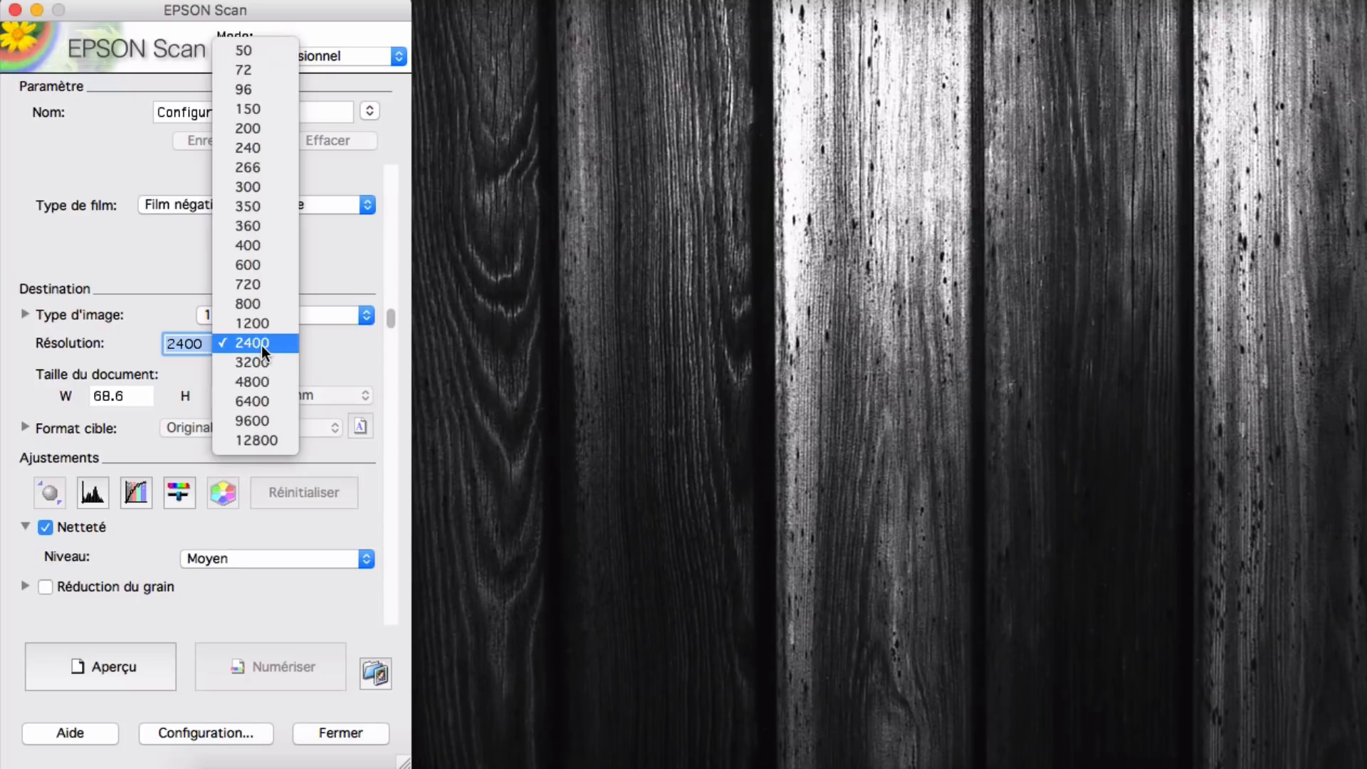
click(327, 362)
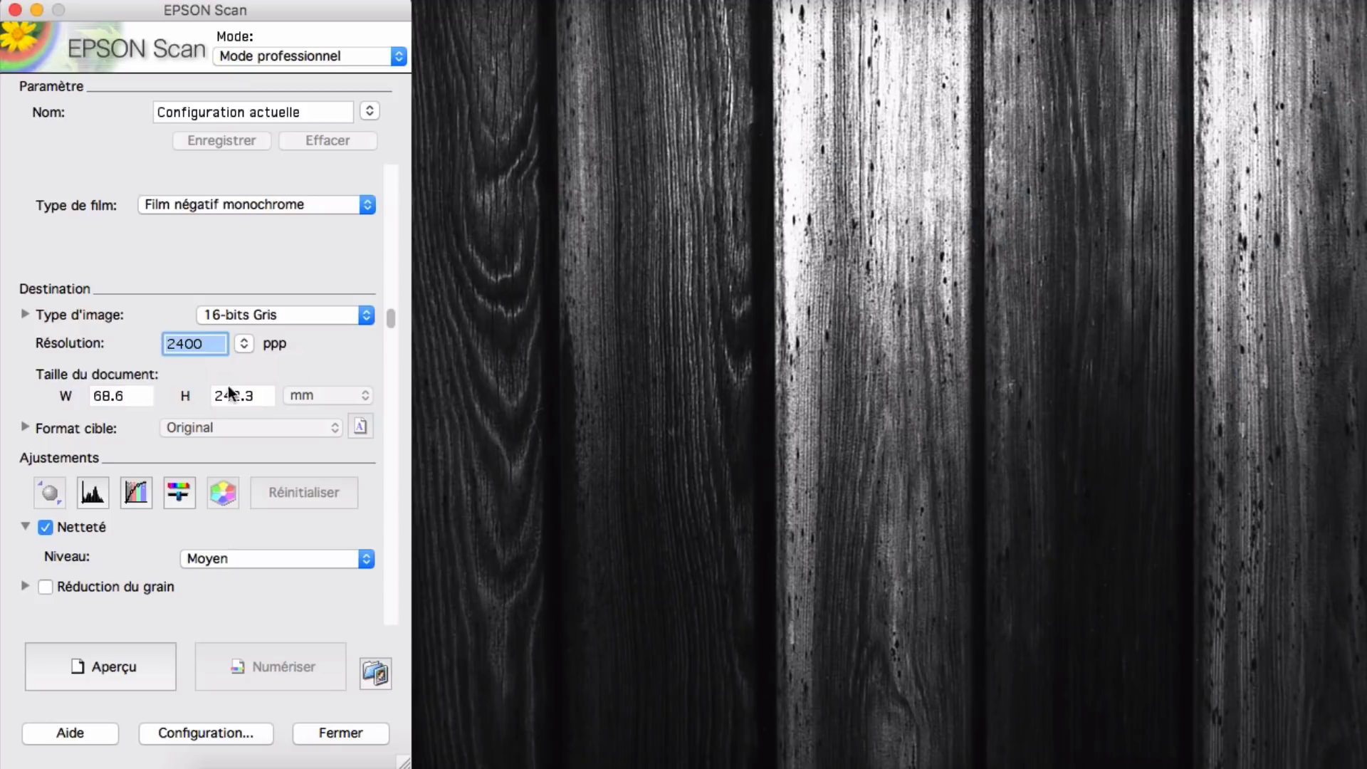
- Review the adjustment options, from sharpness and grain reduction down to dust removal and DIGITAL ICE Technology
drag(391, 320, 395, 447)
drag(391, 387, 400, 640)
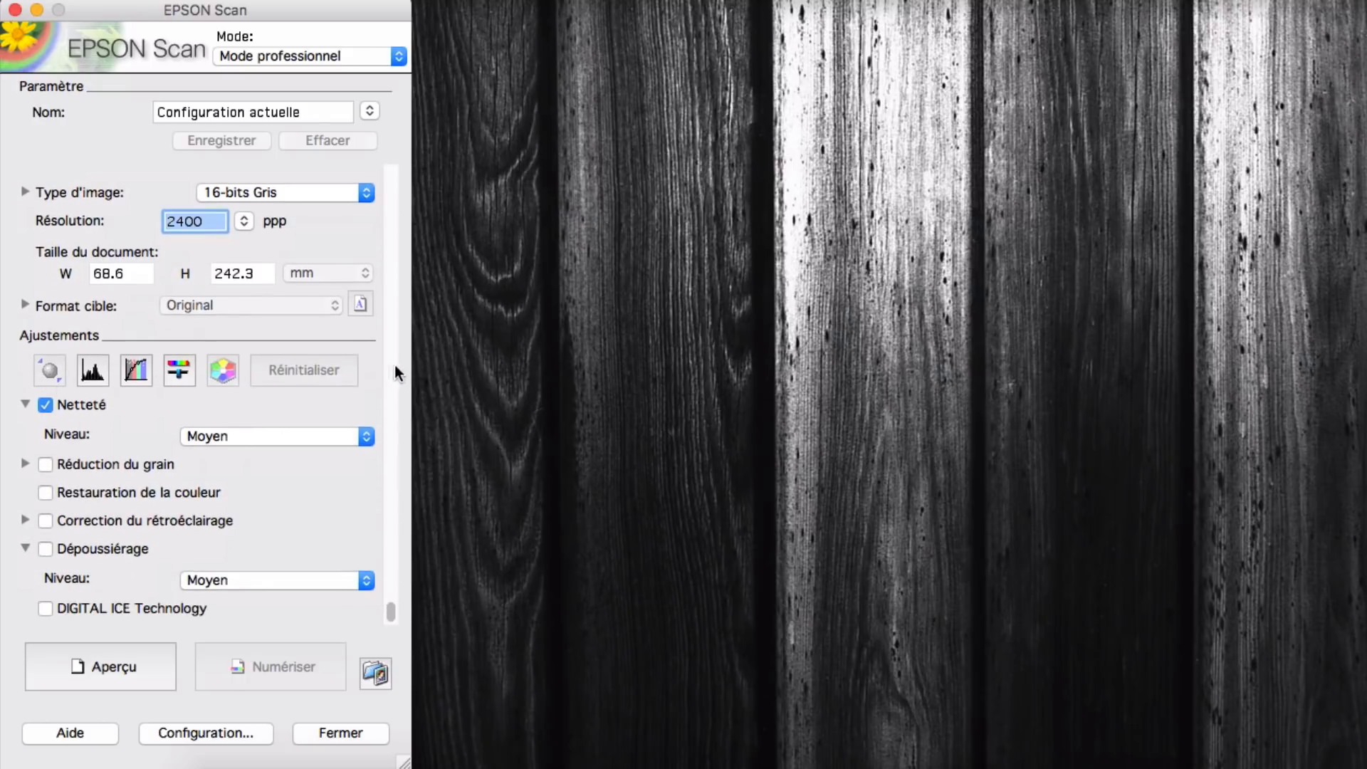
drag(391, 611, 393, 647)
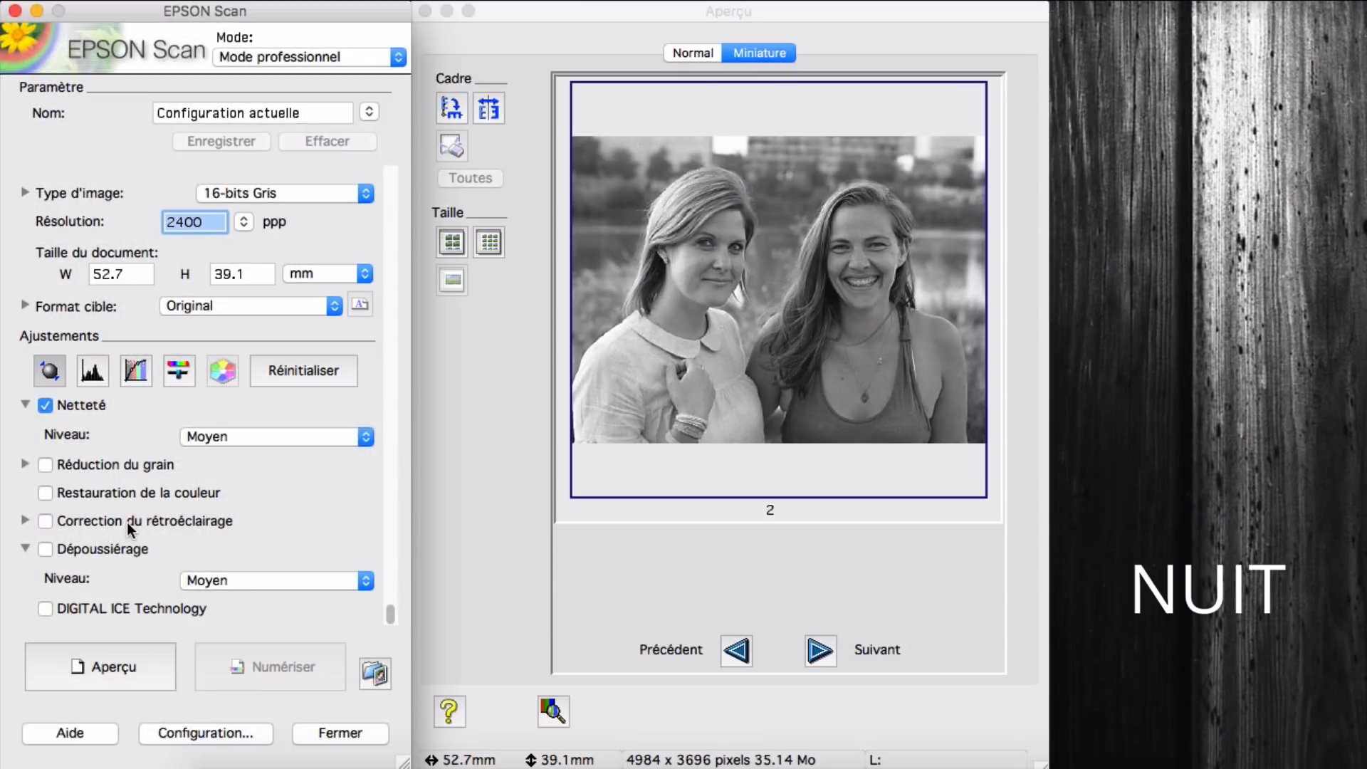
click(131, 528)
click(130, 528)
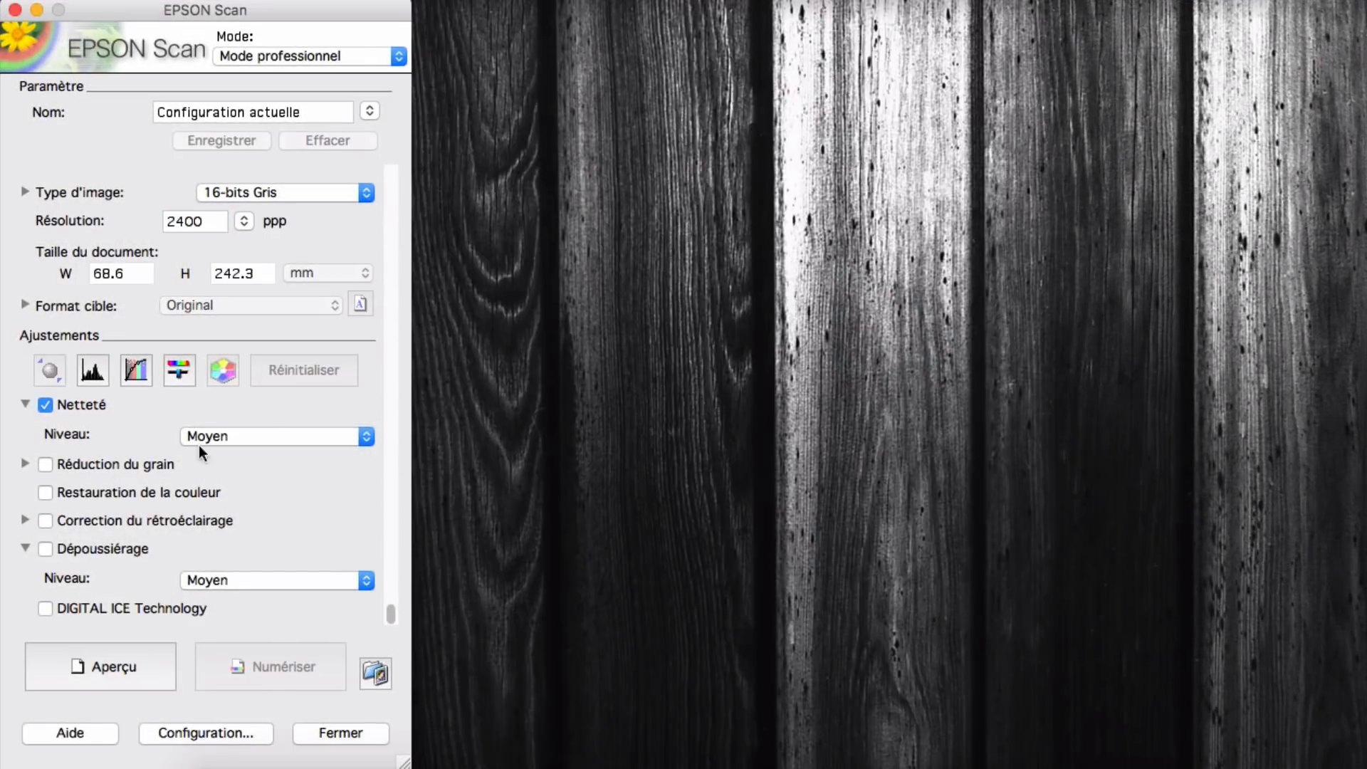
- Run a preview scan of the film and look over the resulting frame thumbnails
click(93, 668)
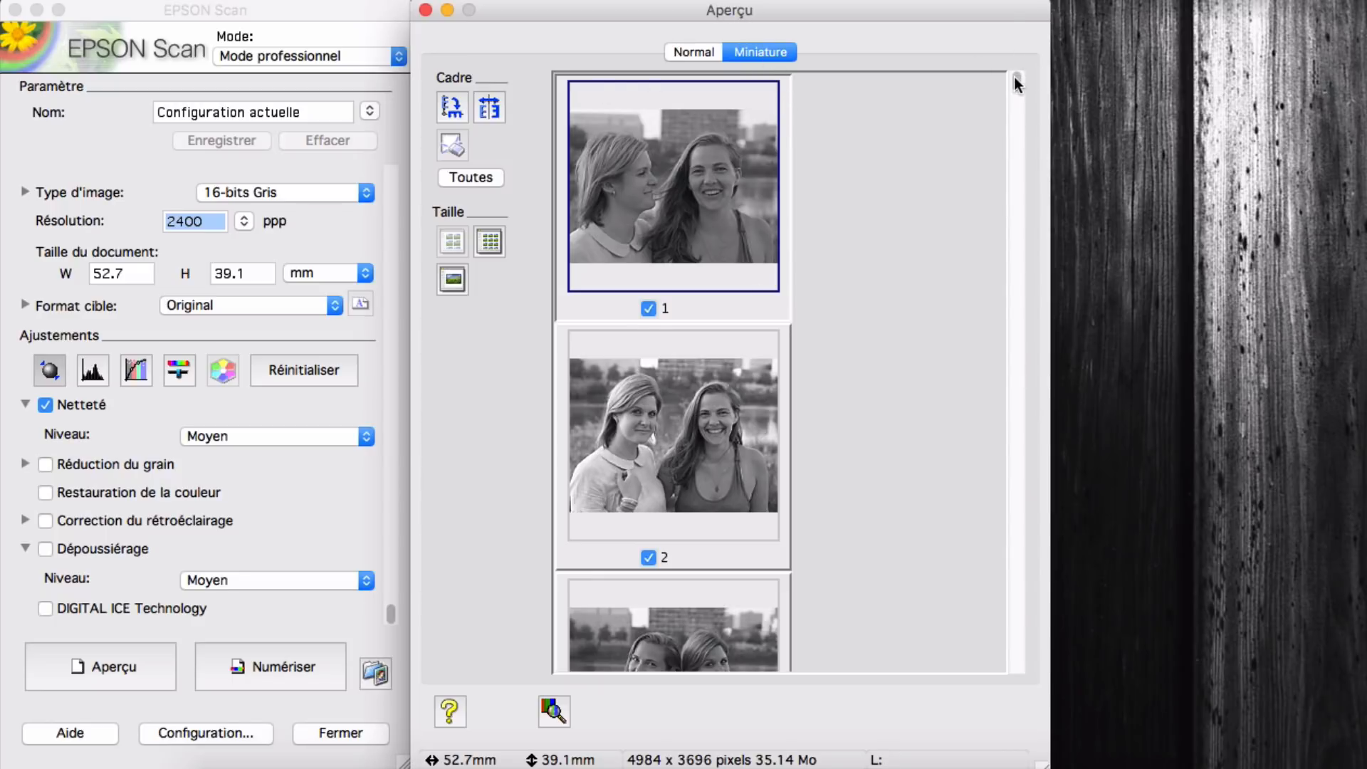
mouse_move(1017, 81)
mouse_down()
mouse_move(1021, 669)
mouse_move(1011, 62)
mouse_move(1026, 694)
mouse_move(1026, 65)
mouse_up()
drag(1010, 79, 528, 44)
- Rotate frame 1 four times through a full turn and mirror it twice to restore its original orientation
click(448, 108)
click(448, 108)
click(448, 108)
click(449, 111)
click(488, 108)
click(488, 108)
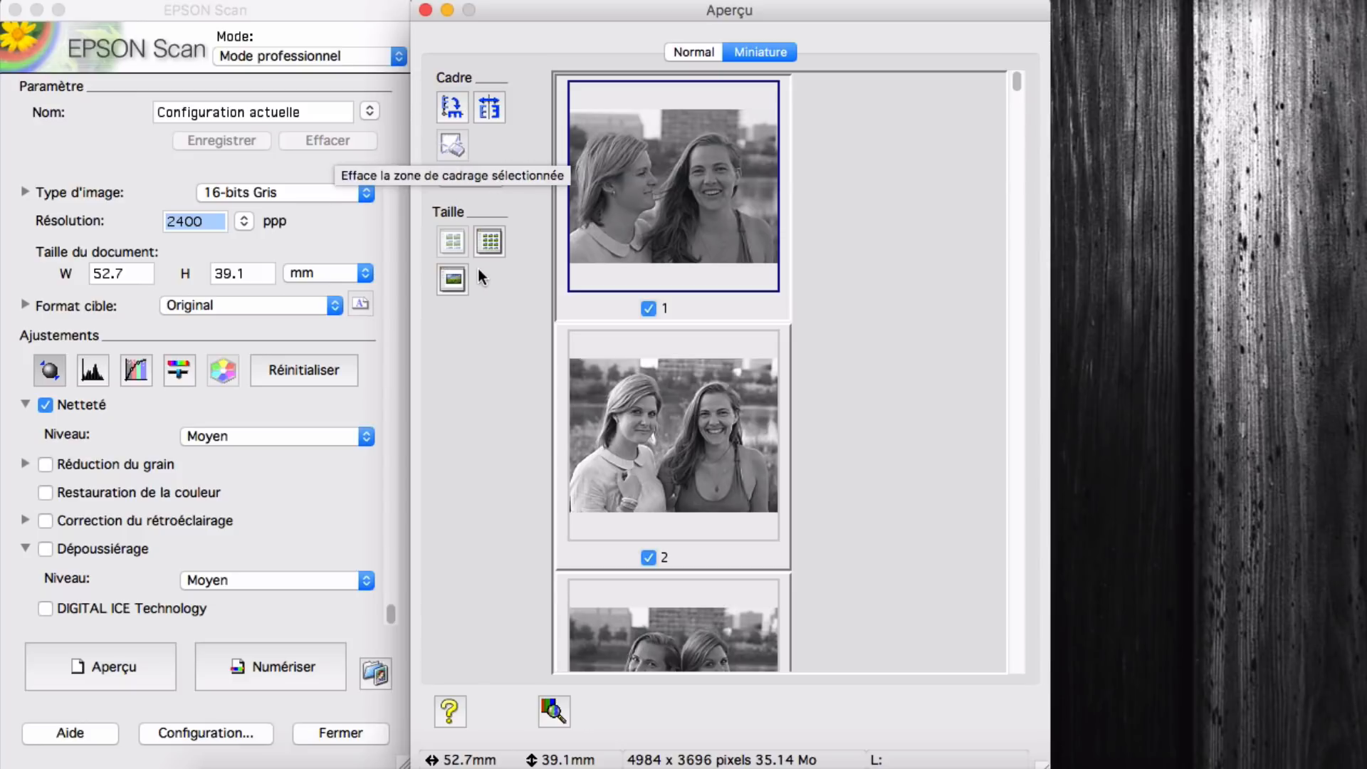
- Select all previewed frames at once and return to having only frame 1 selected
click(477, 177)
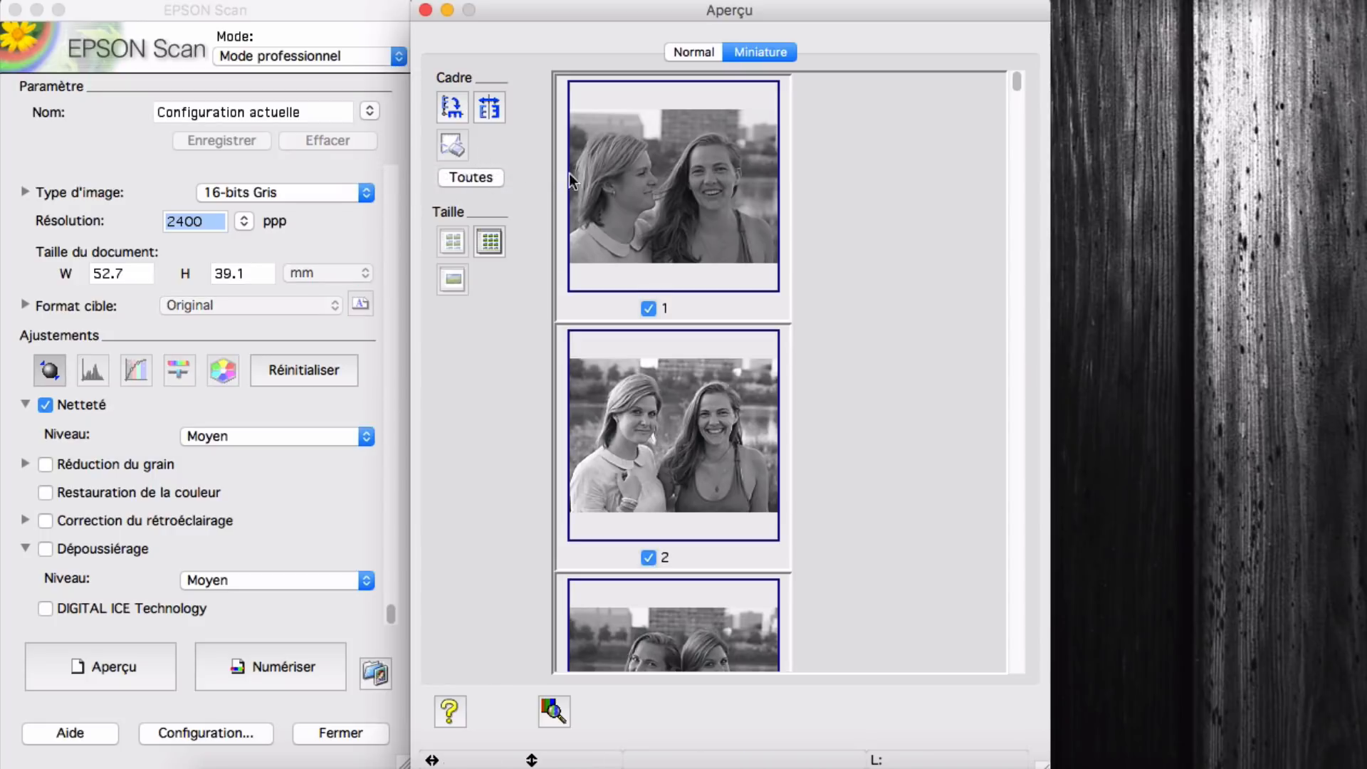
click(620, 179)
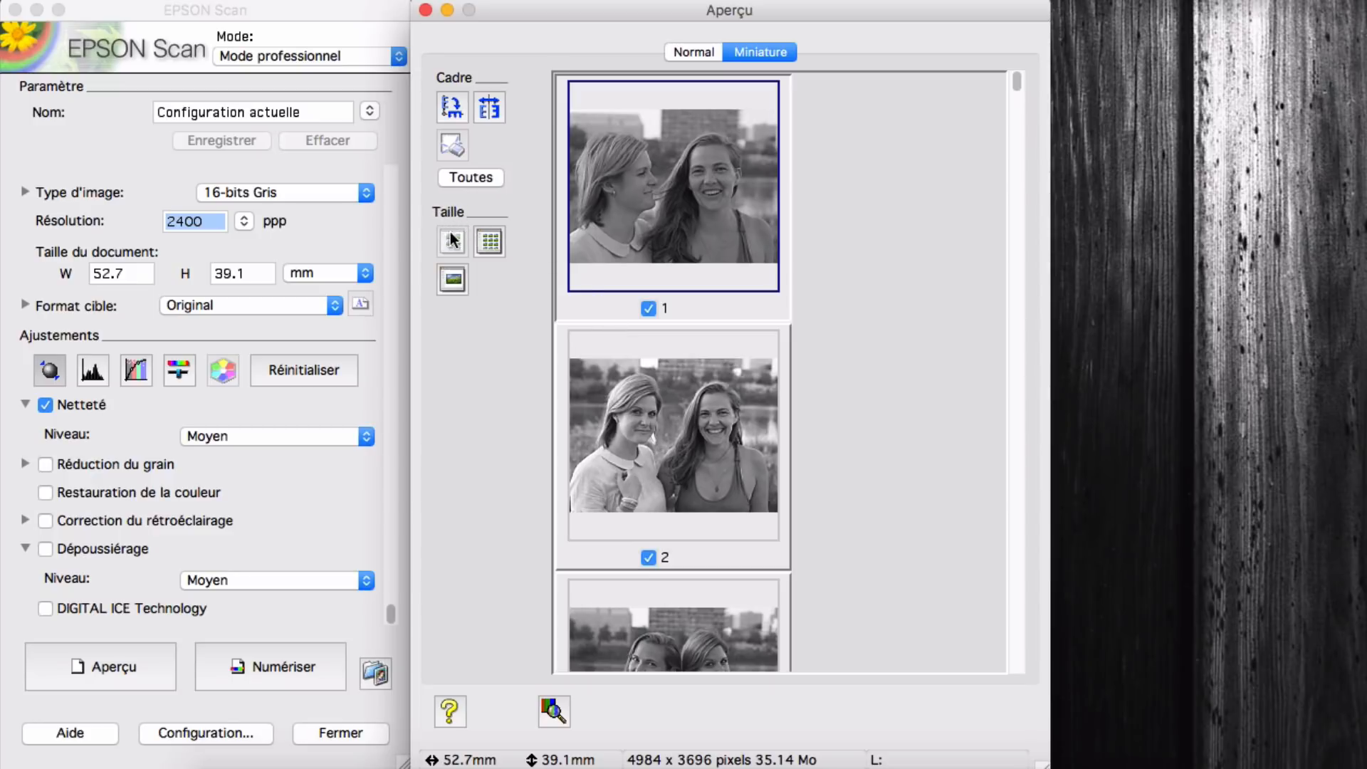
- Compare the small, large and full-frame preview sizes, finishing with the small thumbnails
click(491, 242)
click(454, 279)
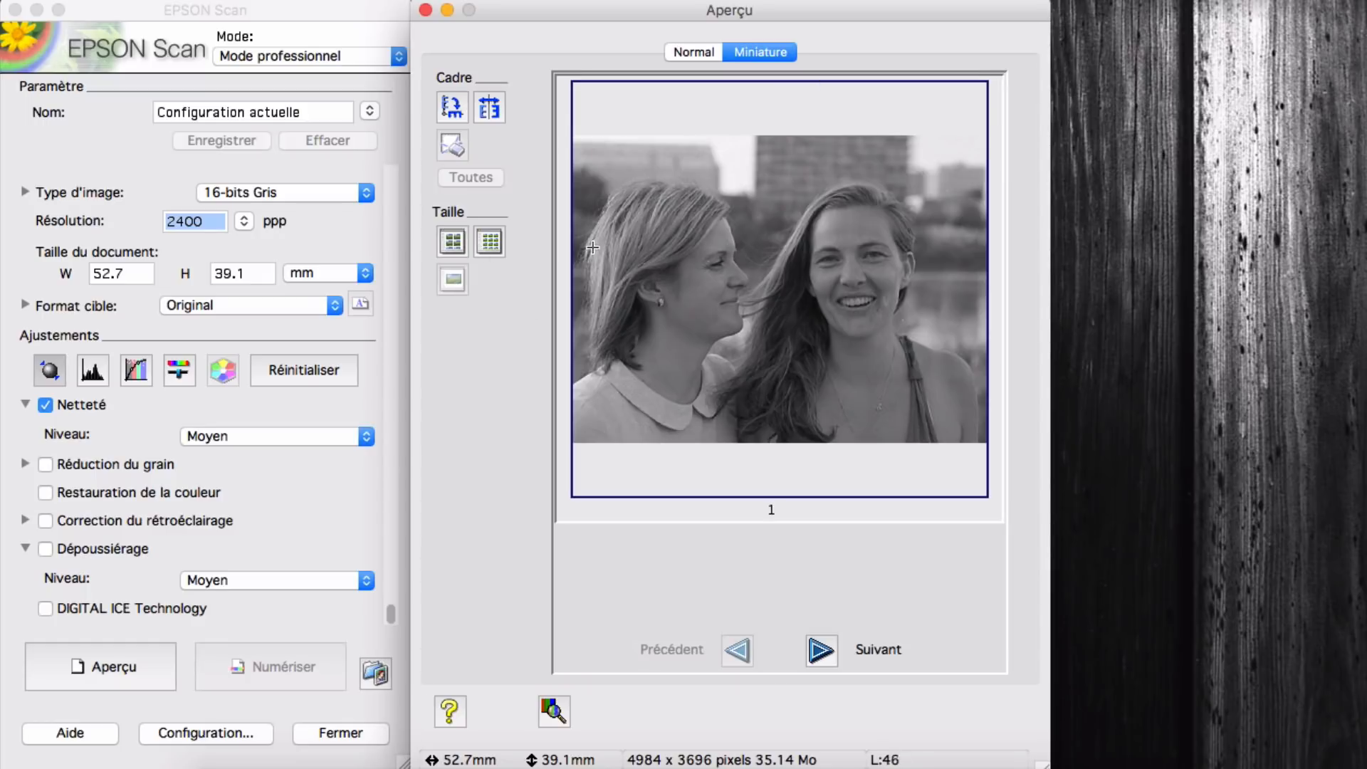
click(456, 244)
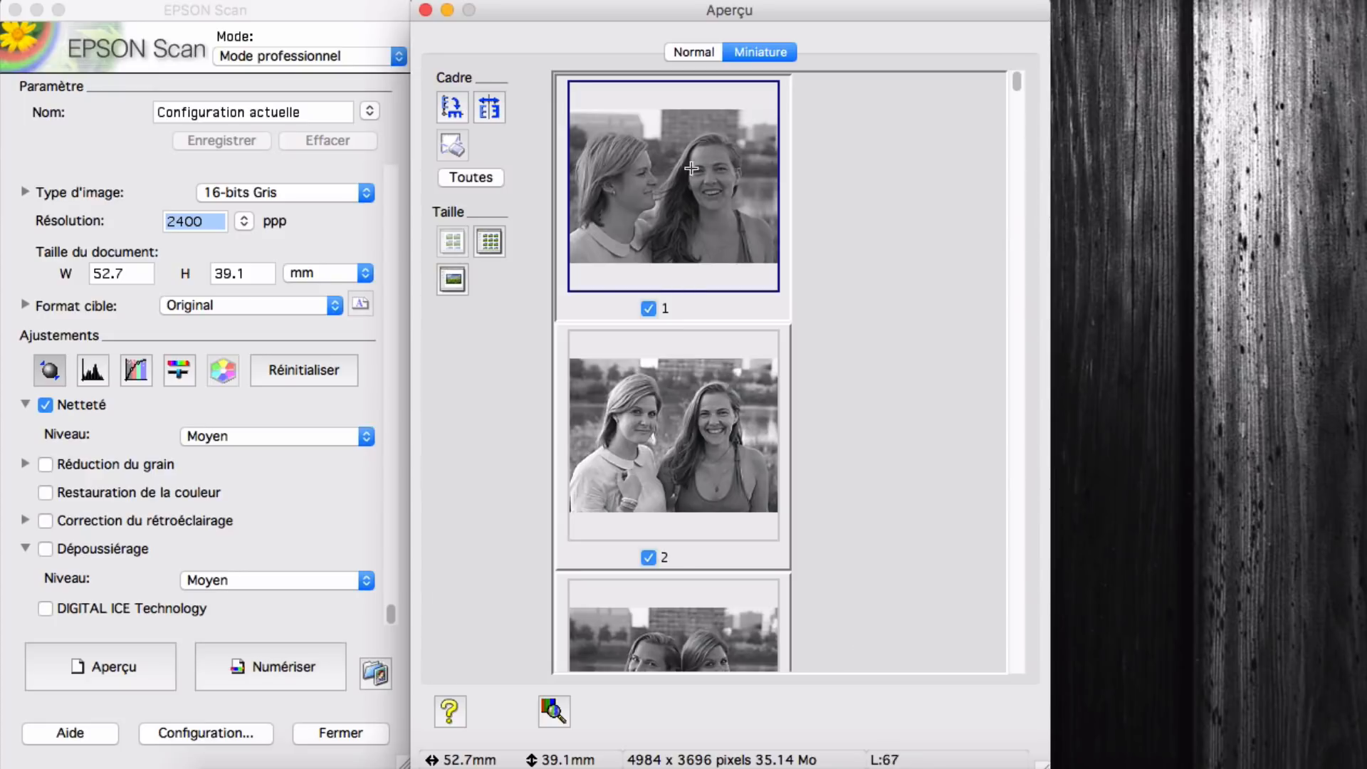
click(490, 242)
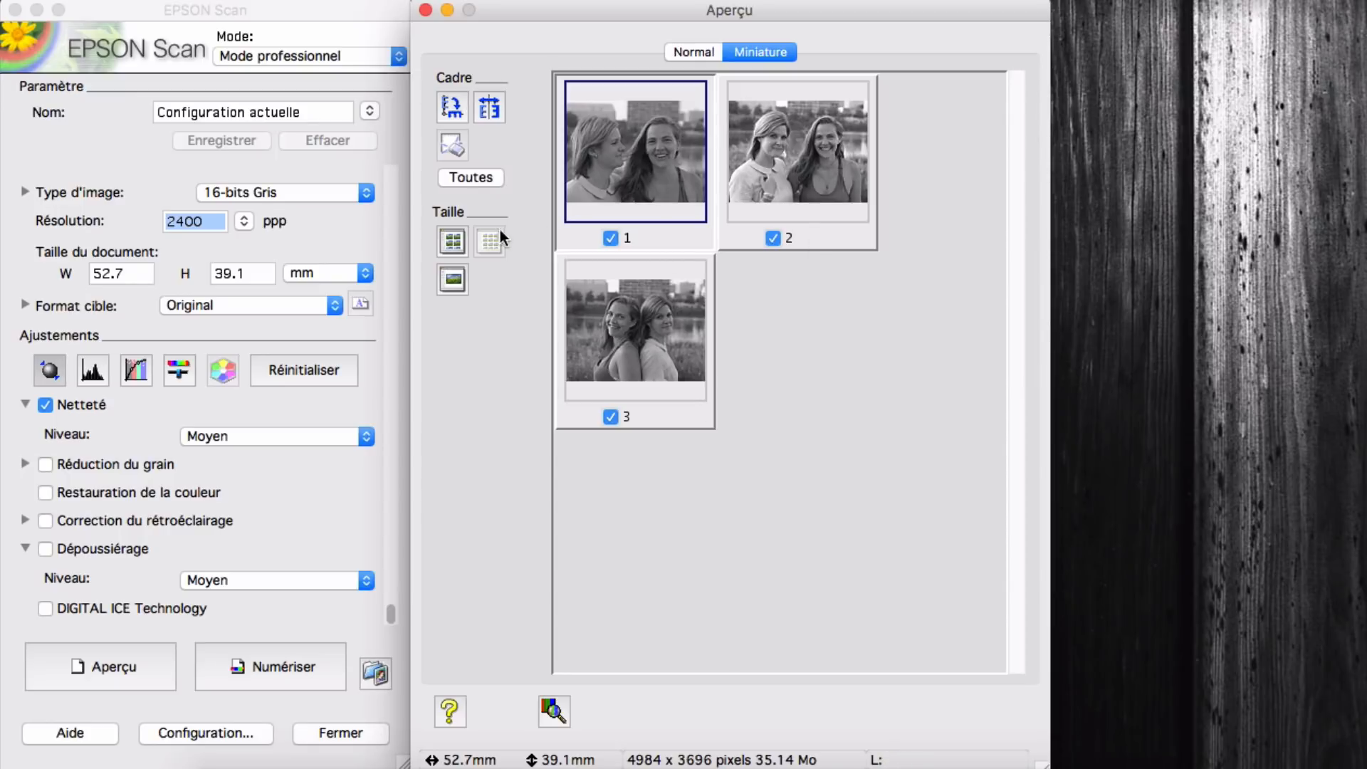
click(451, 243)
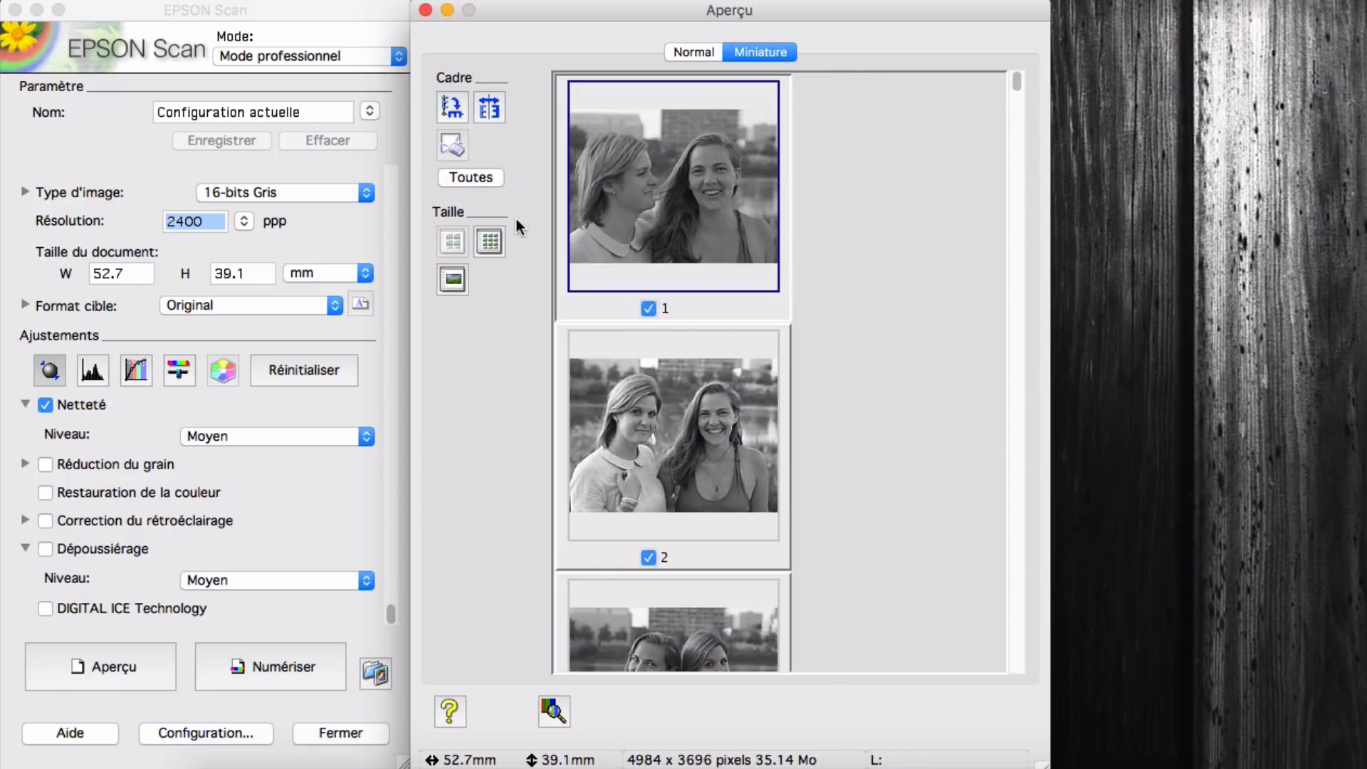
click(489, 242)
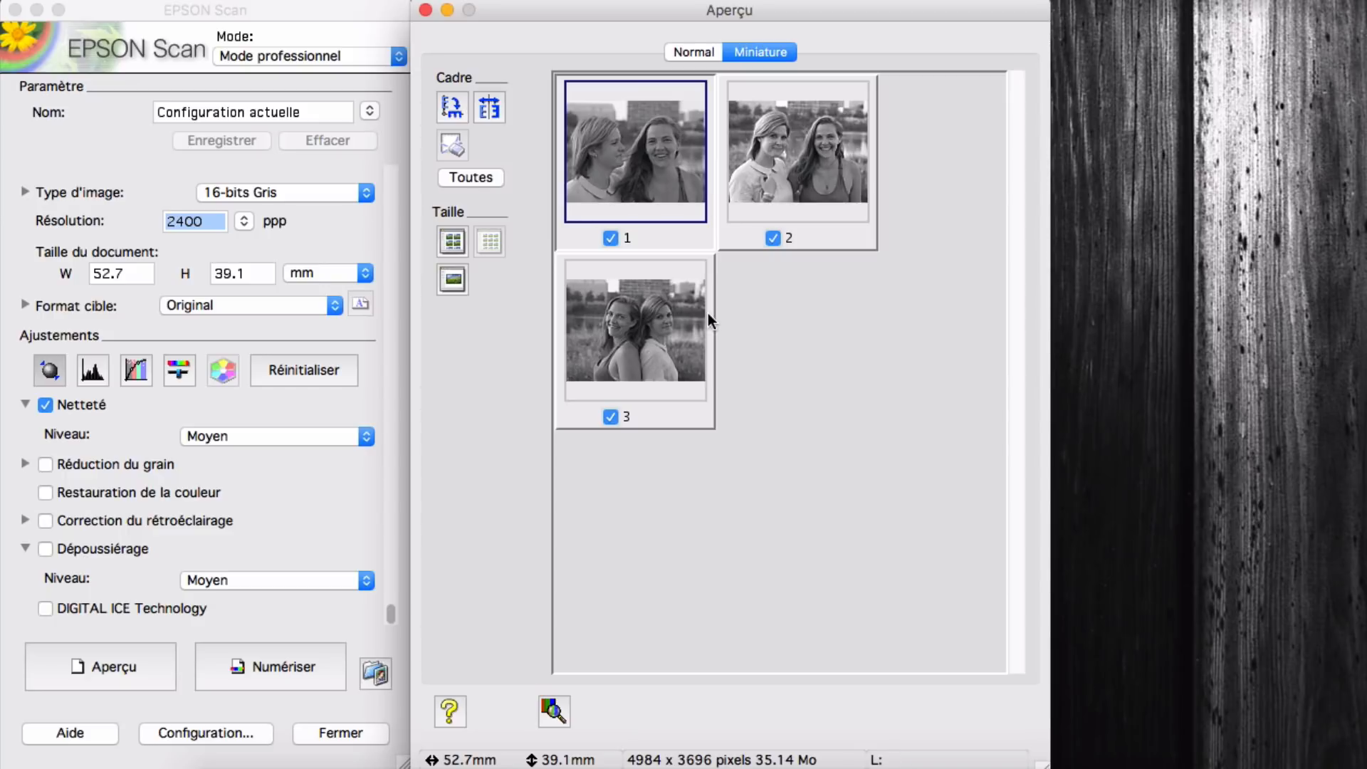
- View frames 1 and 2 enlarged one after the other, returning to the small thumbnails after each
double_click(639, 146)
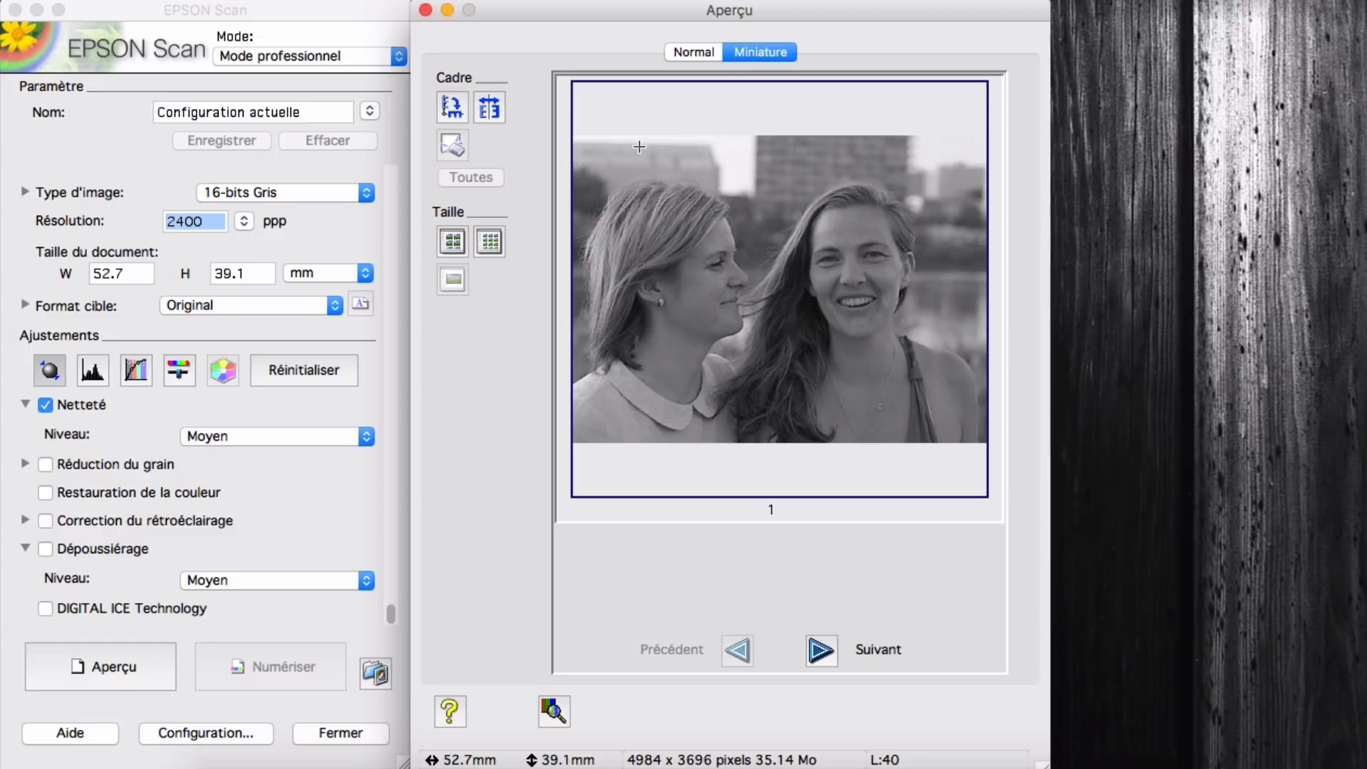
click(486, 242)
click(796, 155)
double_click(796, 155)
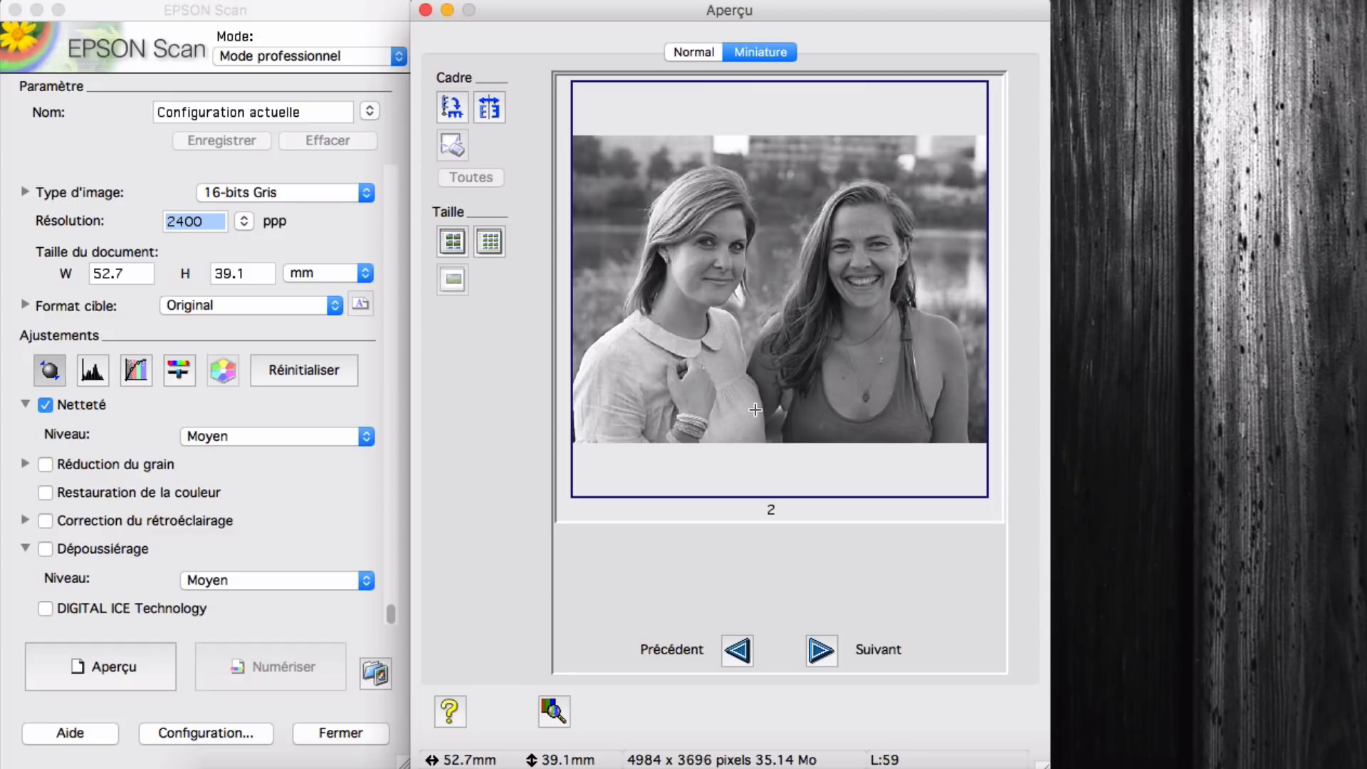
click(498, 241)
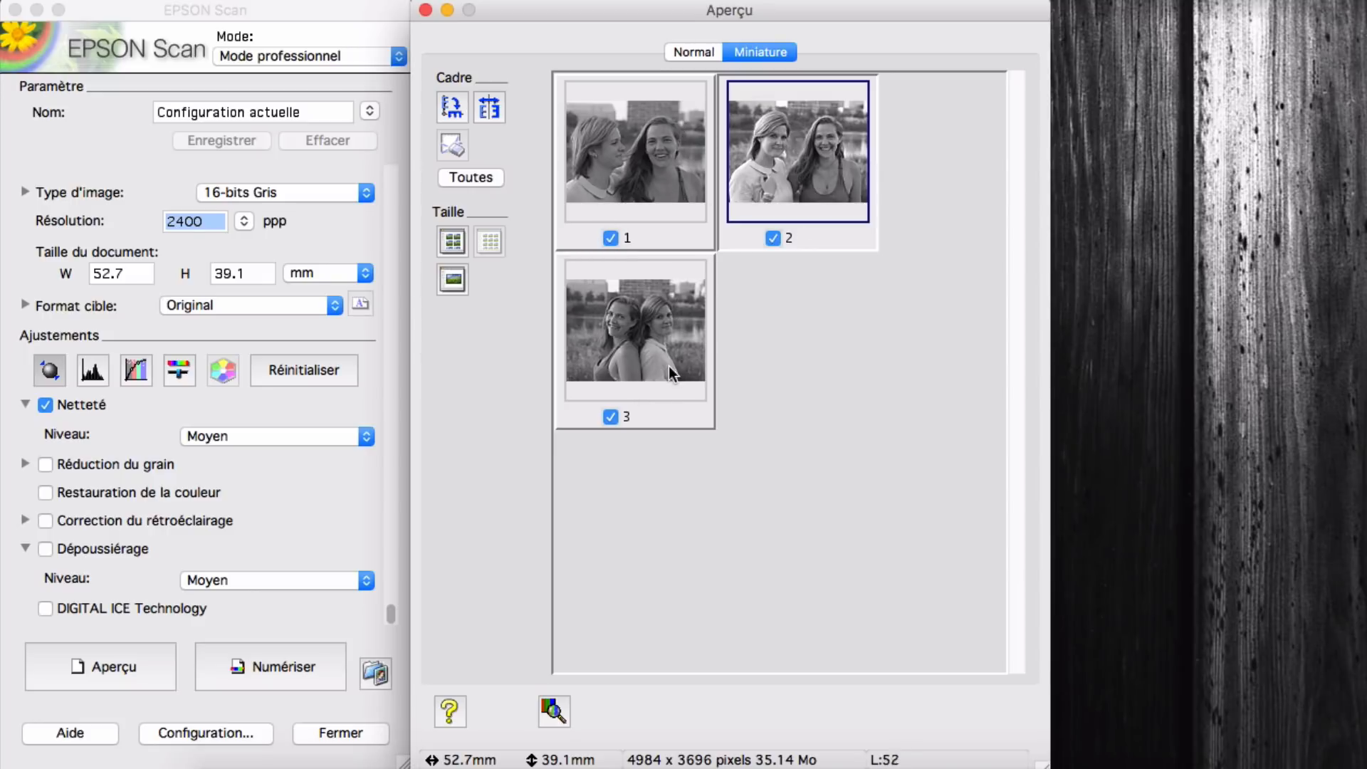
- In the normal preview, outline the first frame with a marquee about 41.6 × 57.0 mm and the second with one about 42.7 × 57.5 mm
click(633, 138)
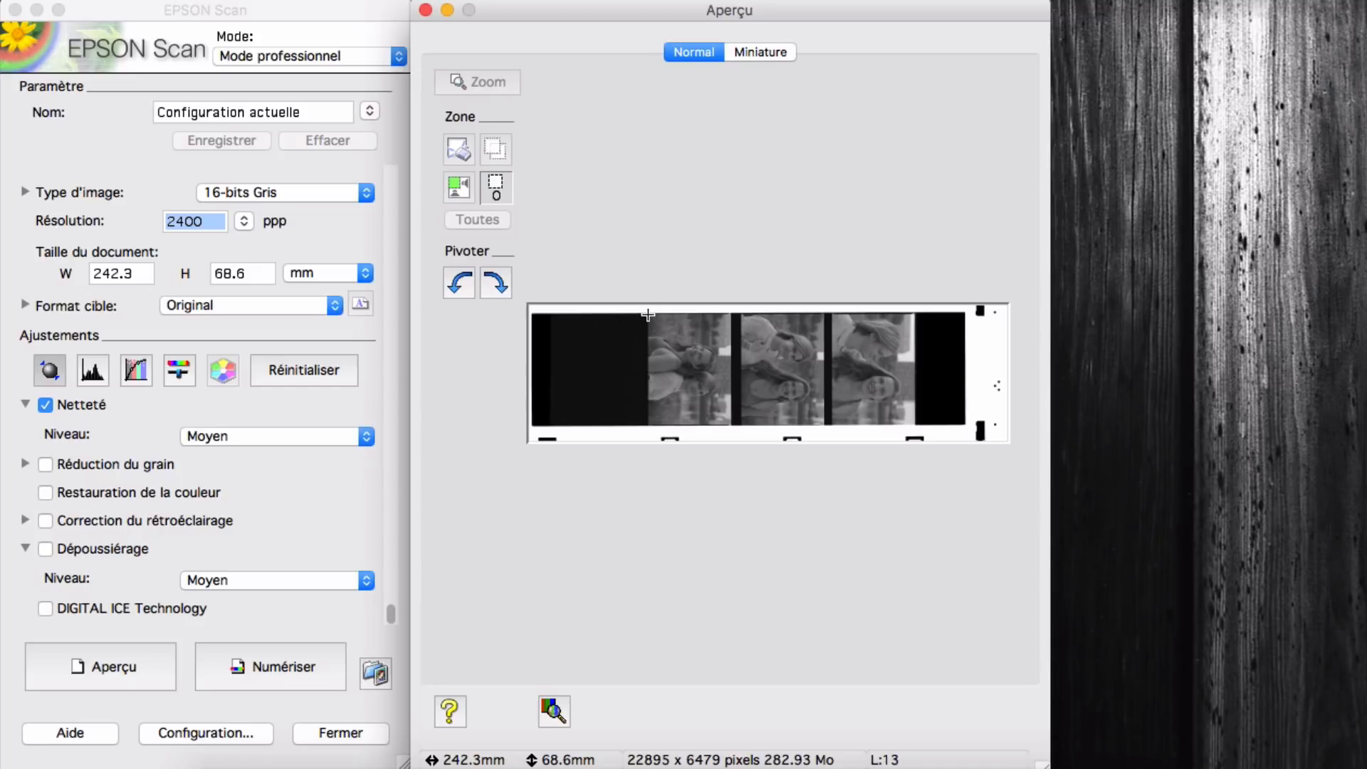
drag(647, 313, 730, 425)
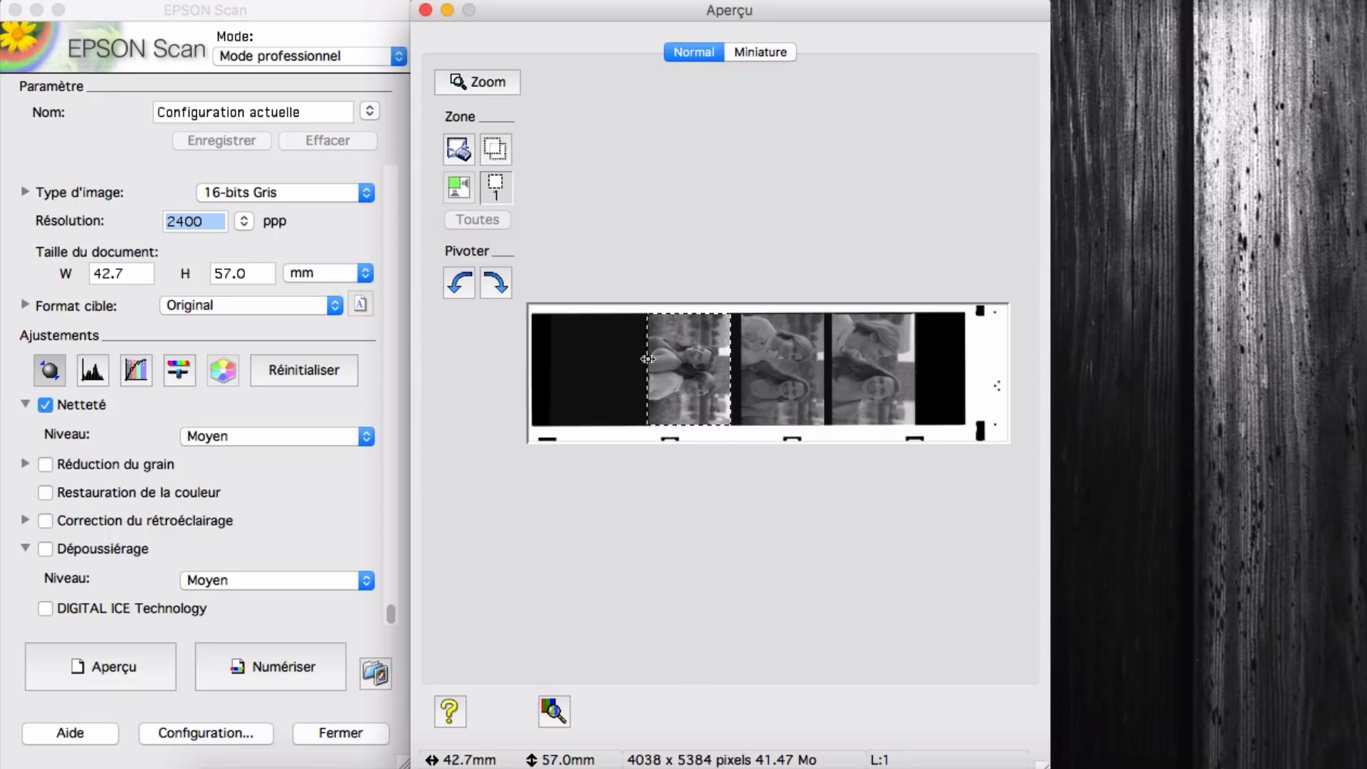
mouse_move(647, 373)
mouse_down()
mouse_move(662, 374)
mouse_move(647, 375)
mouse_up()
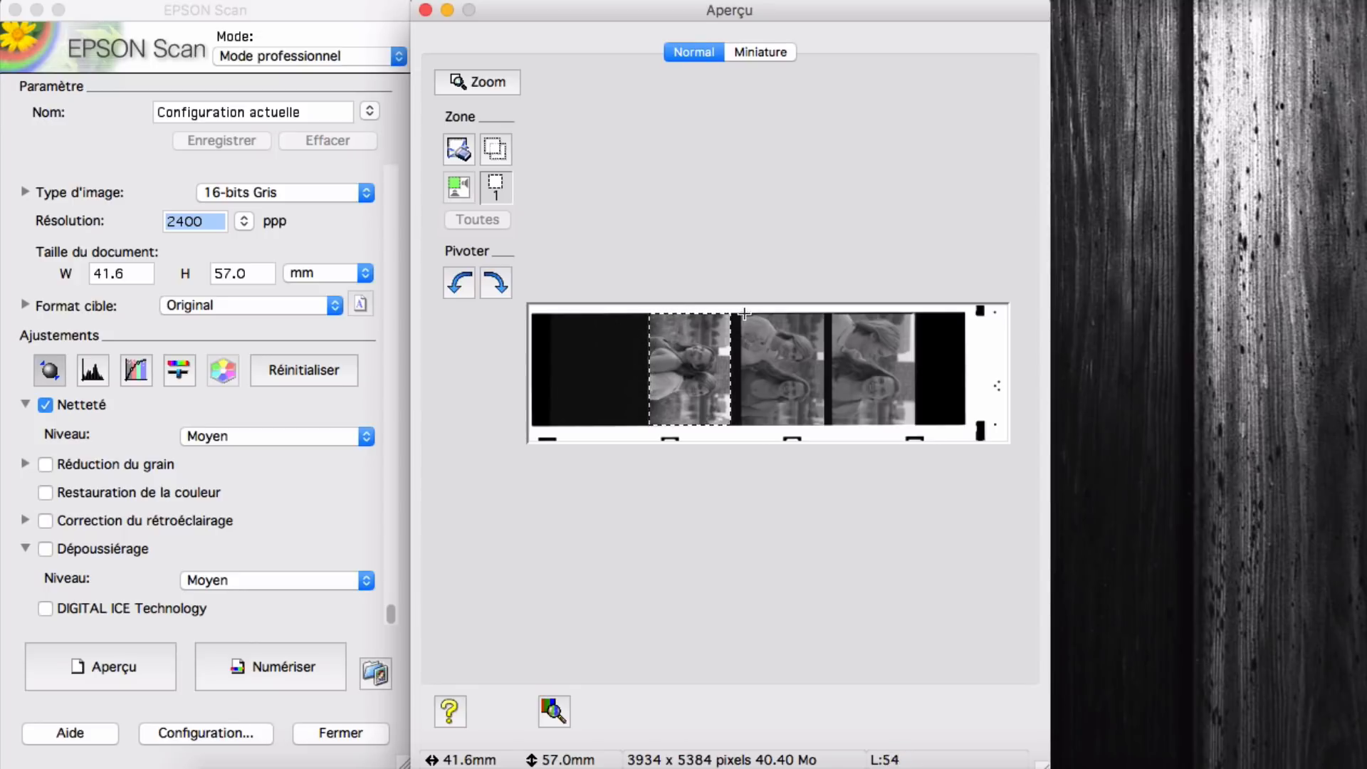
drag(740, 312, 824, 425)
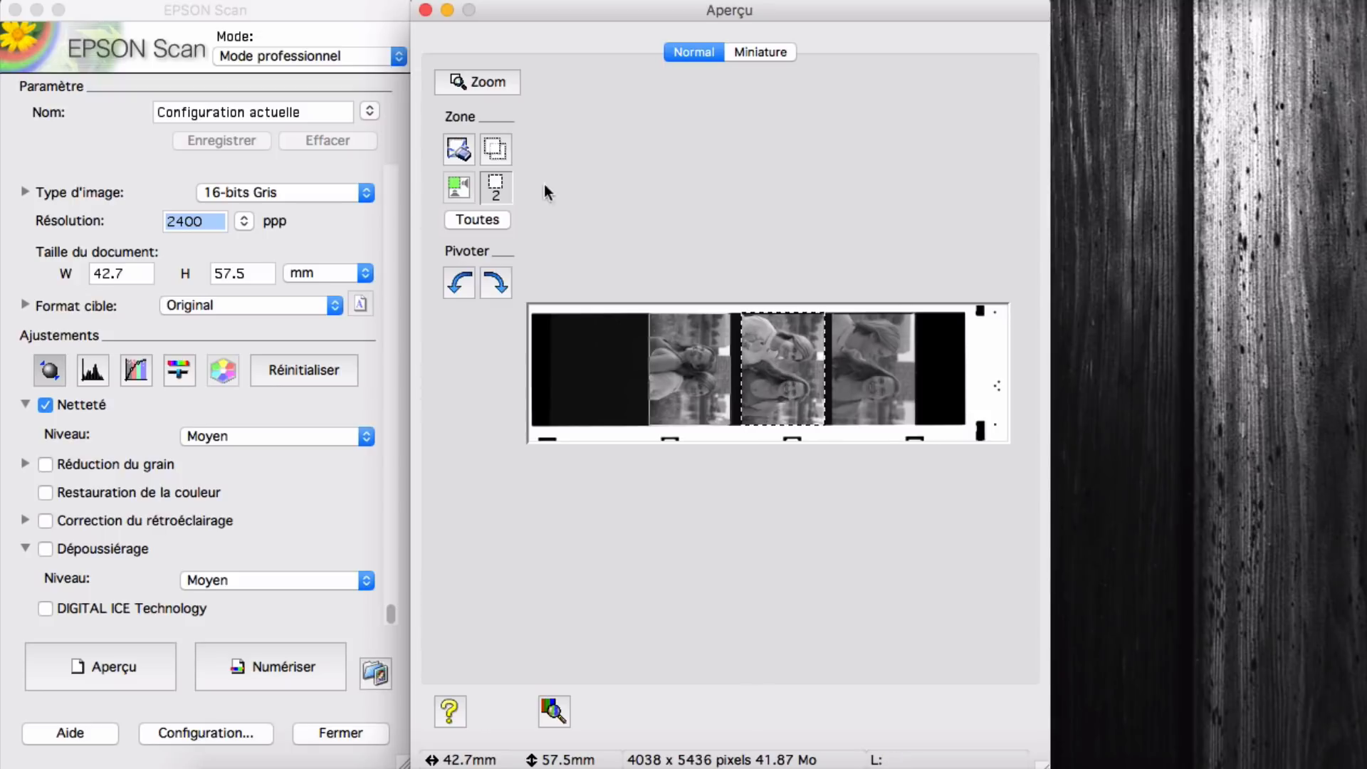
- Duplicate the second frame's marquee over the third frame and delete the copy
click(497, 147)
drag(793, 370, 877, 375)
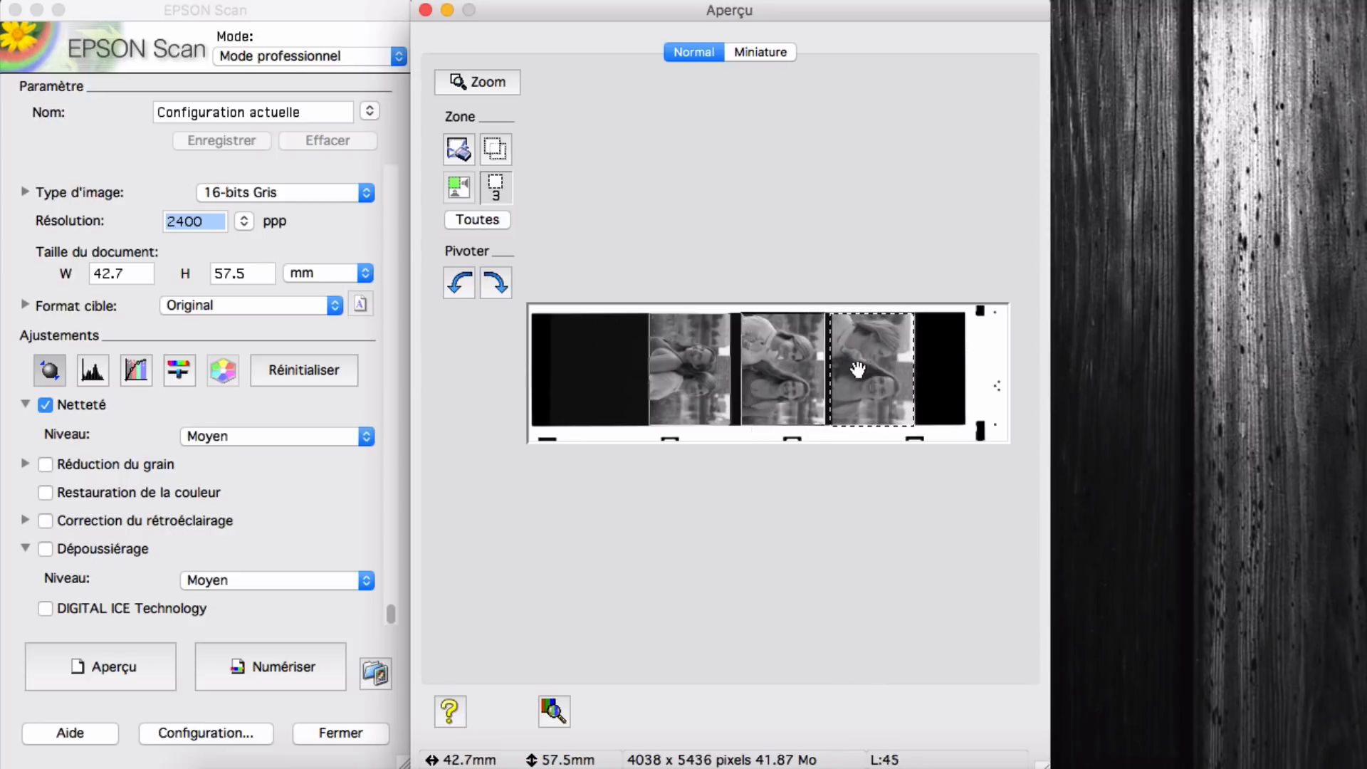
click(459, 146)
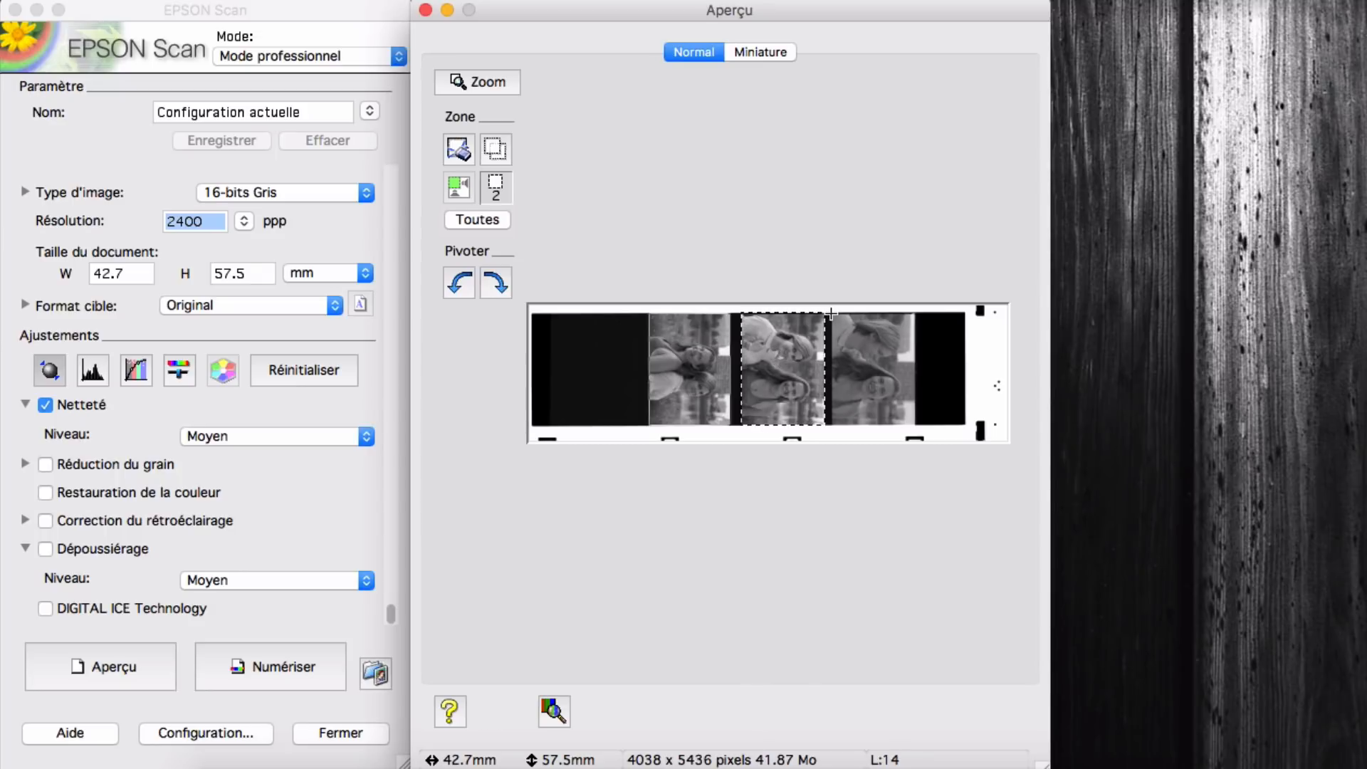
- Outline the third frame with a marquee about 42.7 × 55.9 mm and select all marquees together, finishing with only the first frame's selected
drag(830, 313, 914, 423)
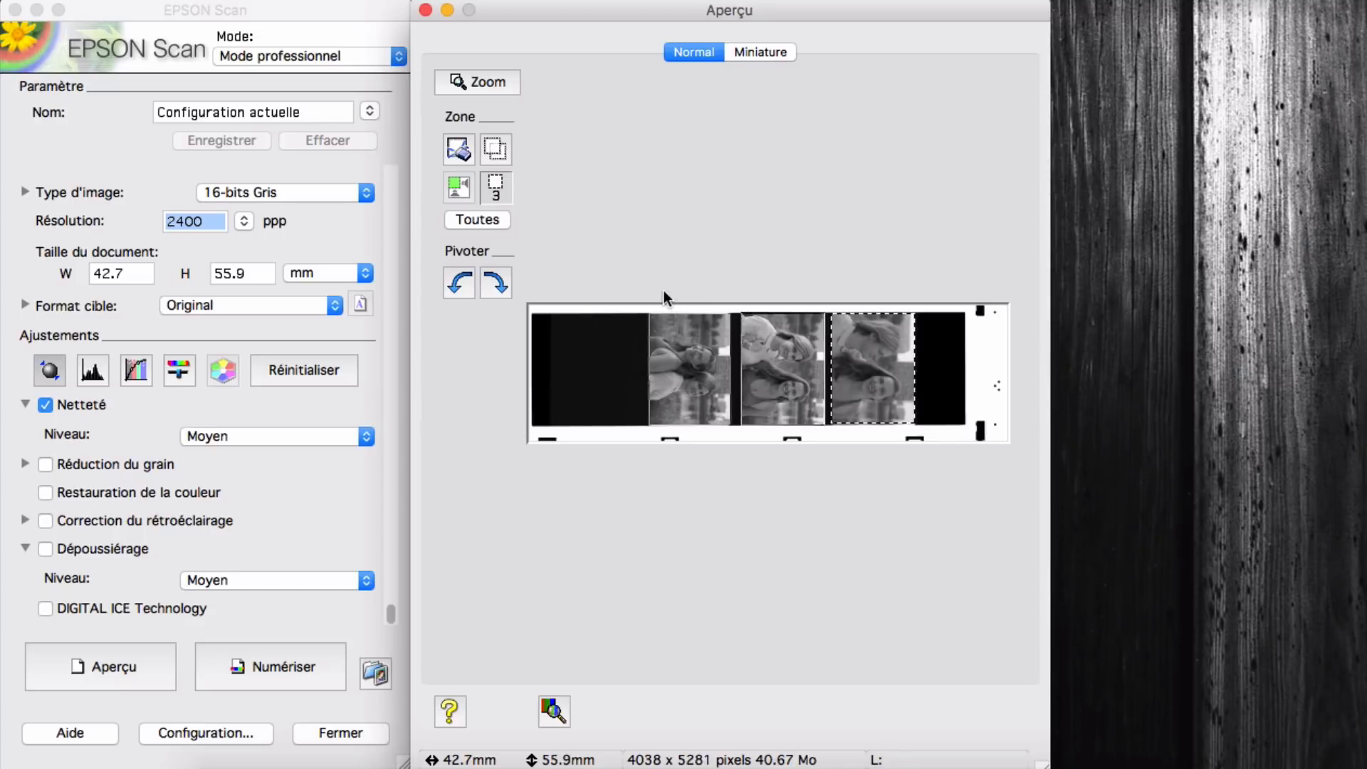
click(481, 218)
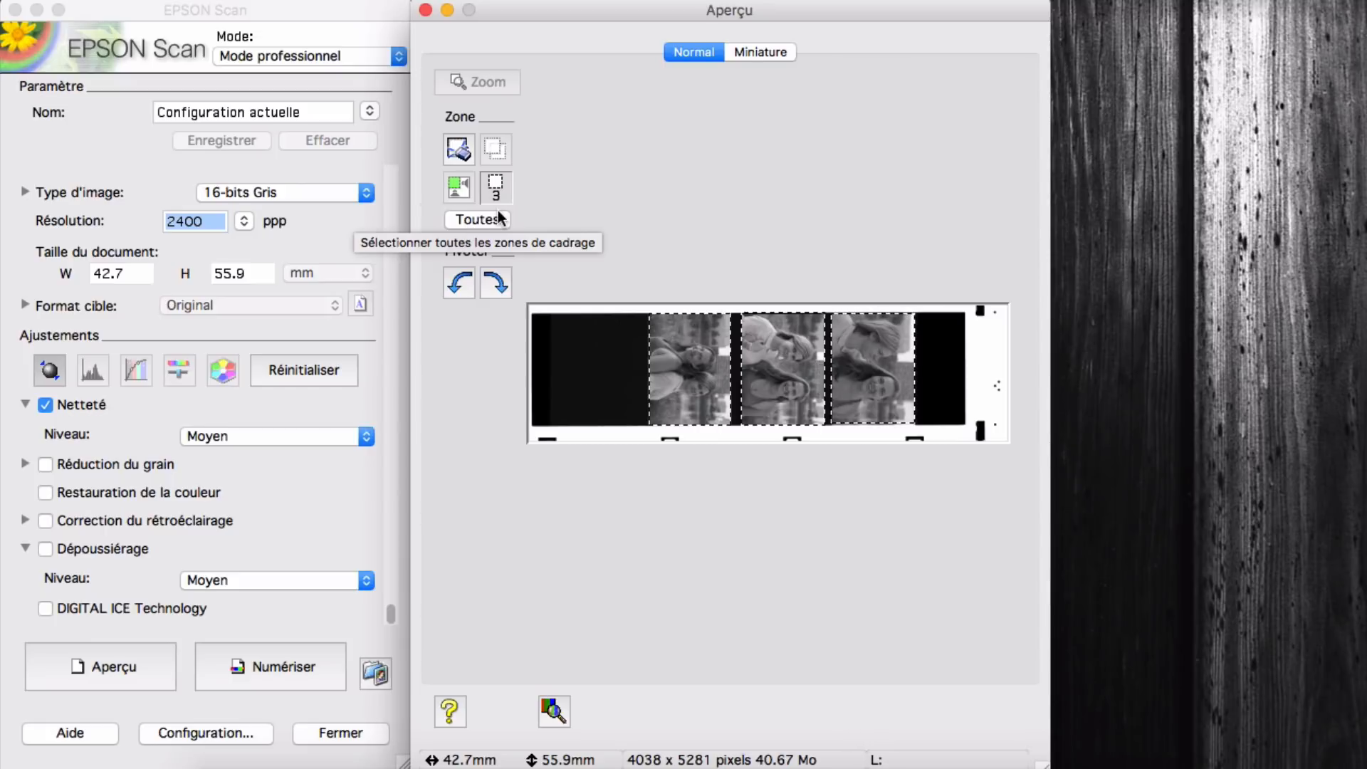
click(596, 352)
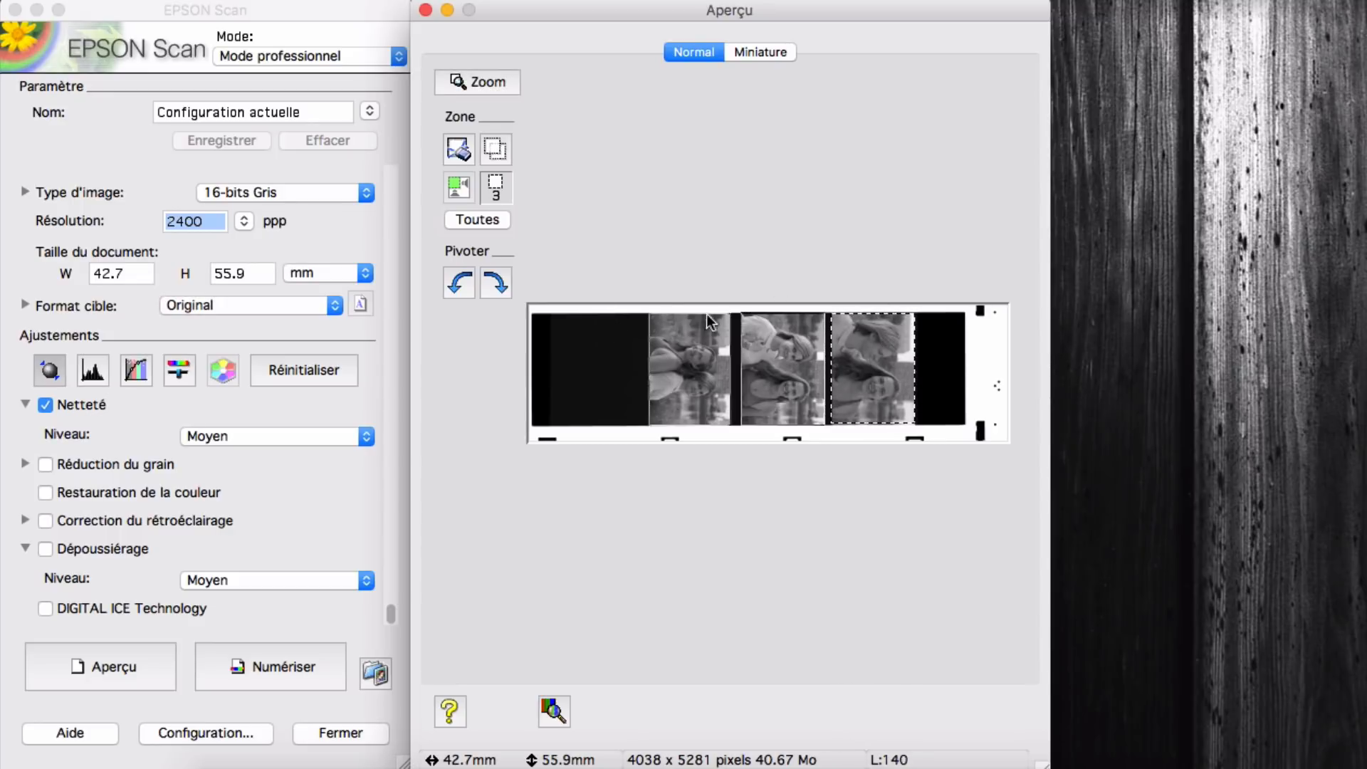
click(763, 357)
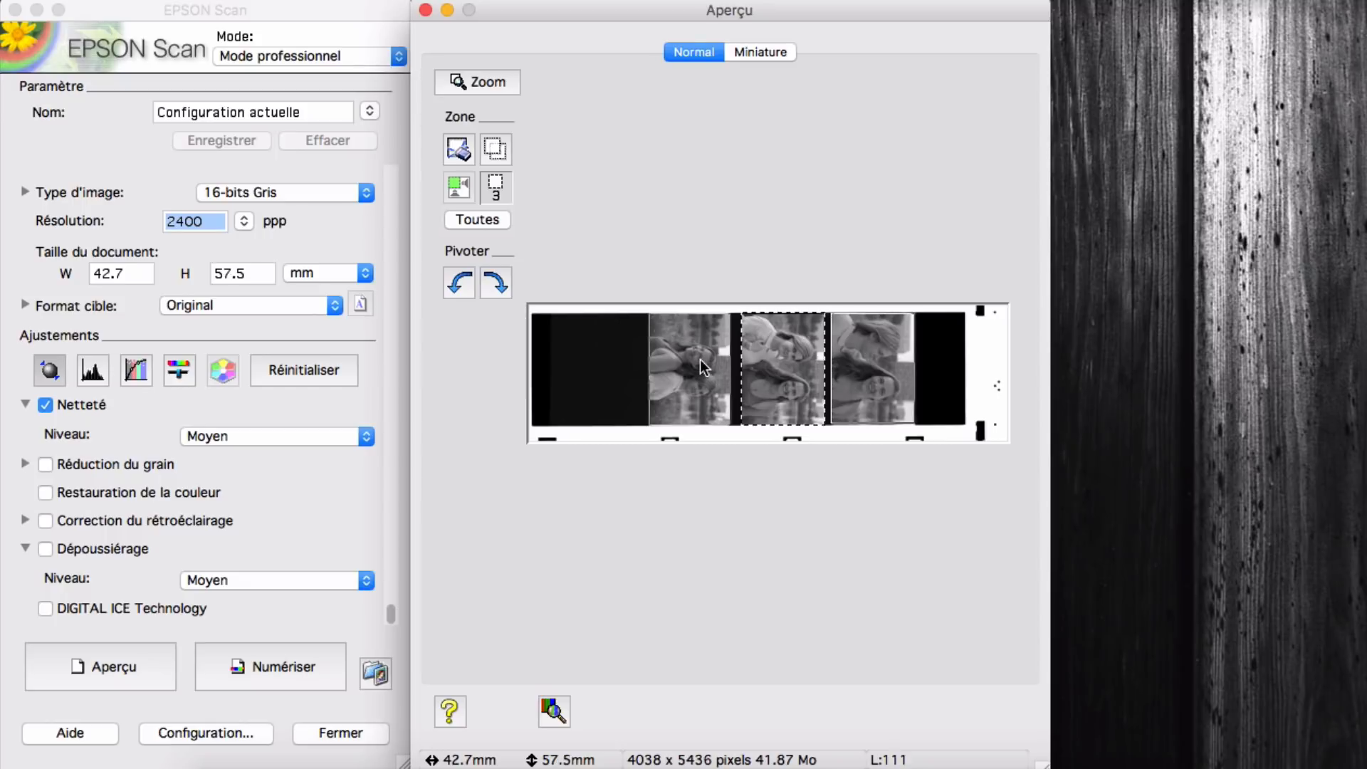
click(694, 360)
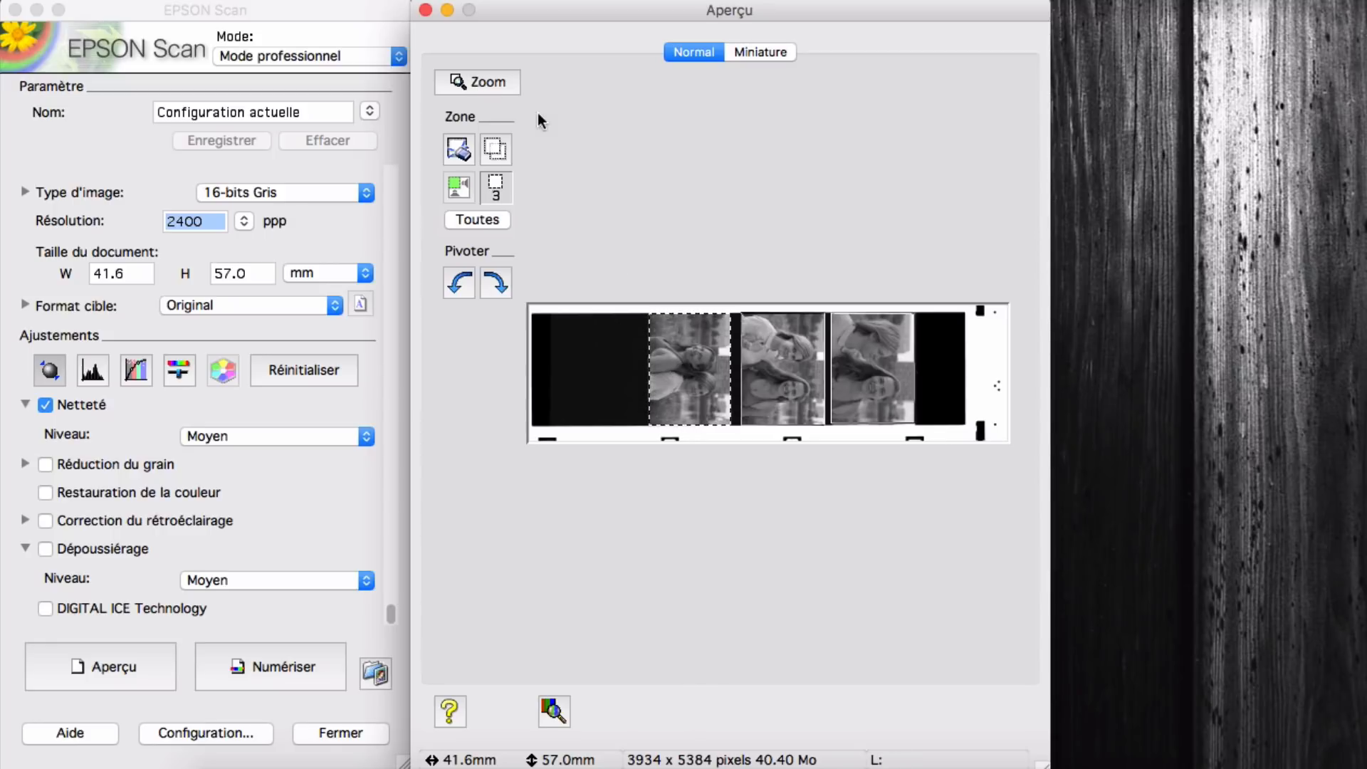
- Rotate the enlarged first frame a quarter turn counterclockwise to stand upright and tighten its crop to about 56.1 × 41.7 mm
click(497, 79)
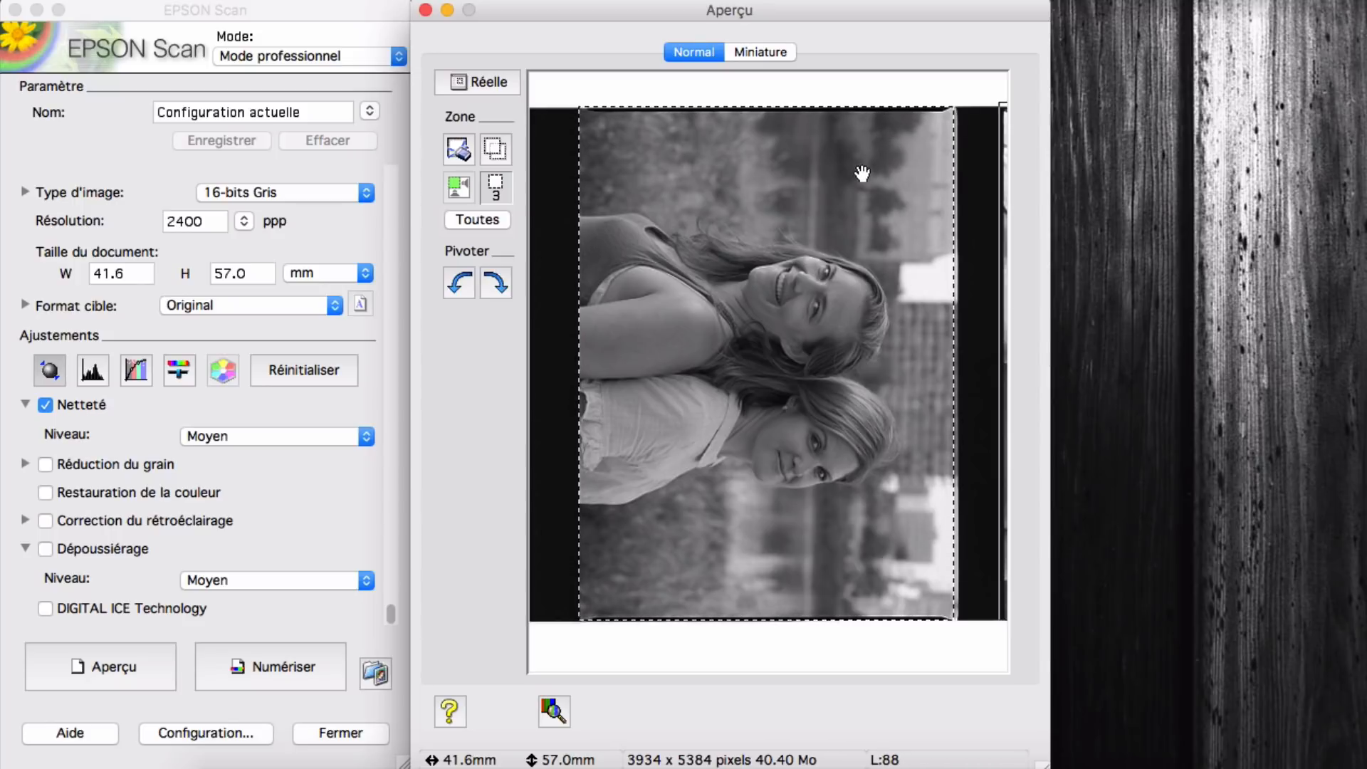
click(464, 284)
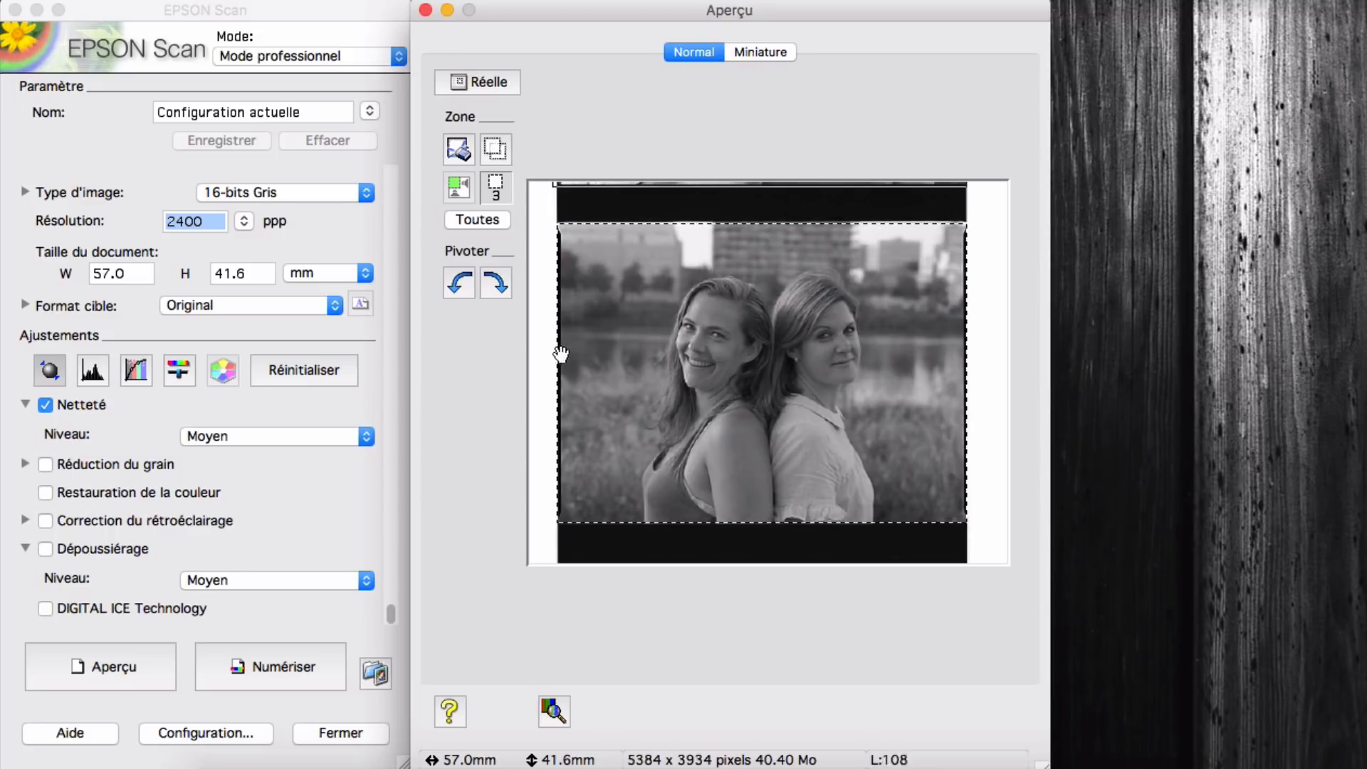
drag(558, 354, 561, 353)
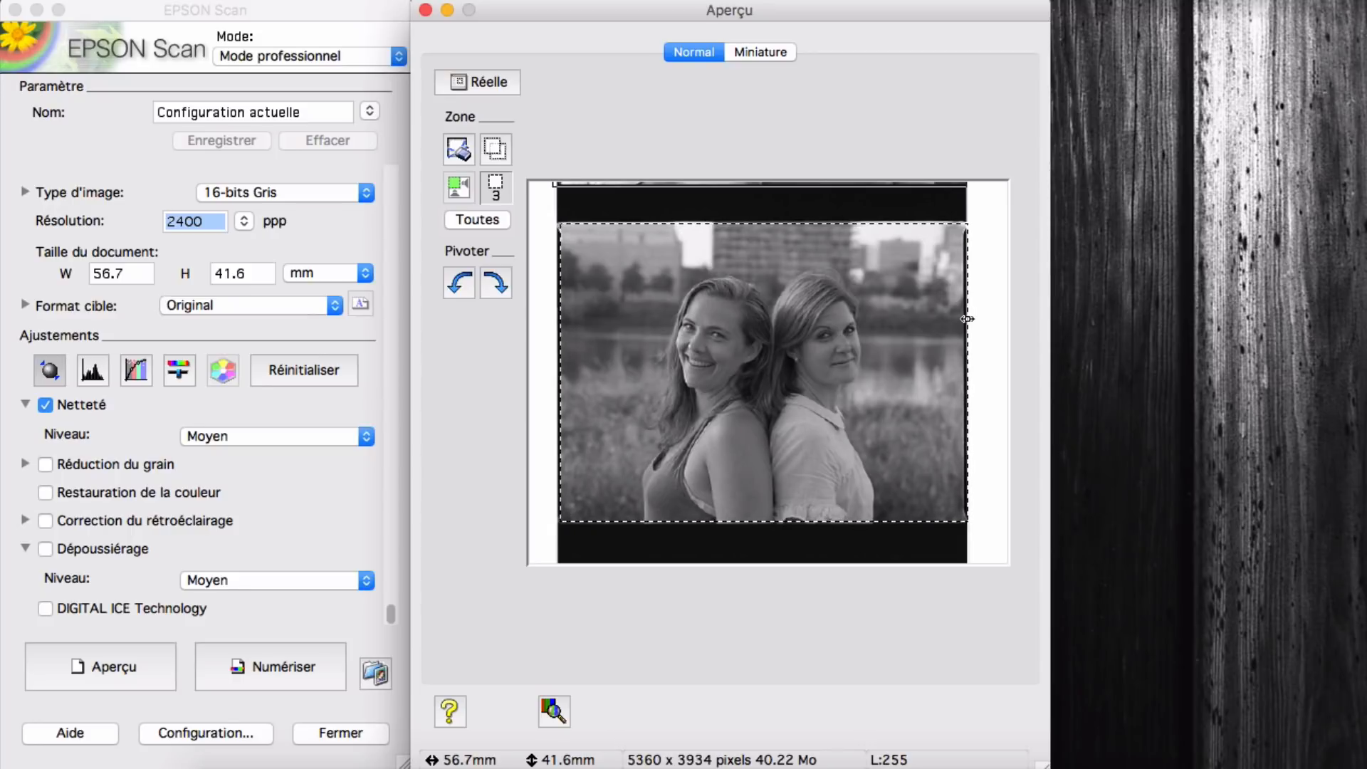
drag(967, 315, 962, 319)
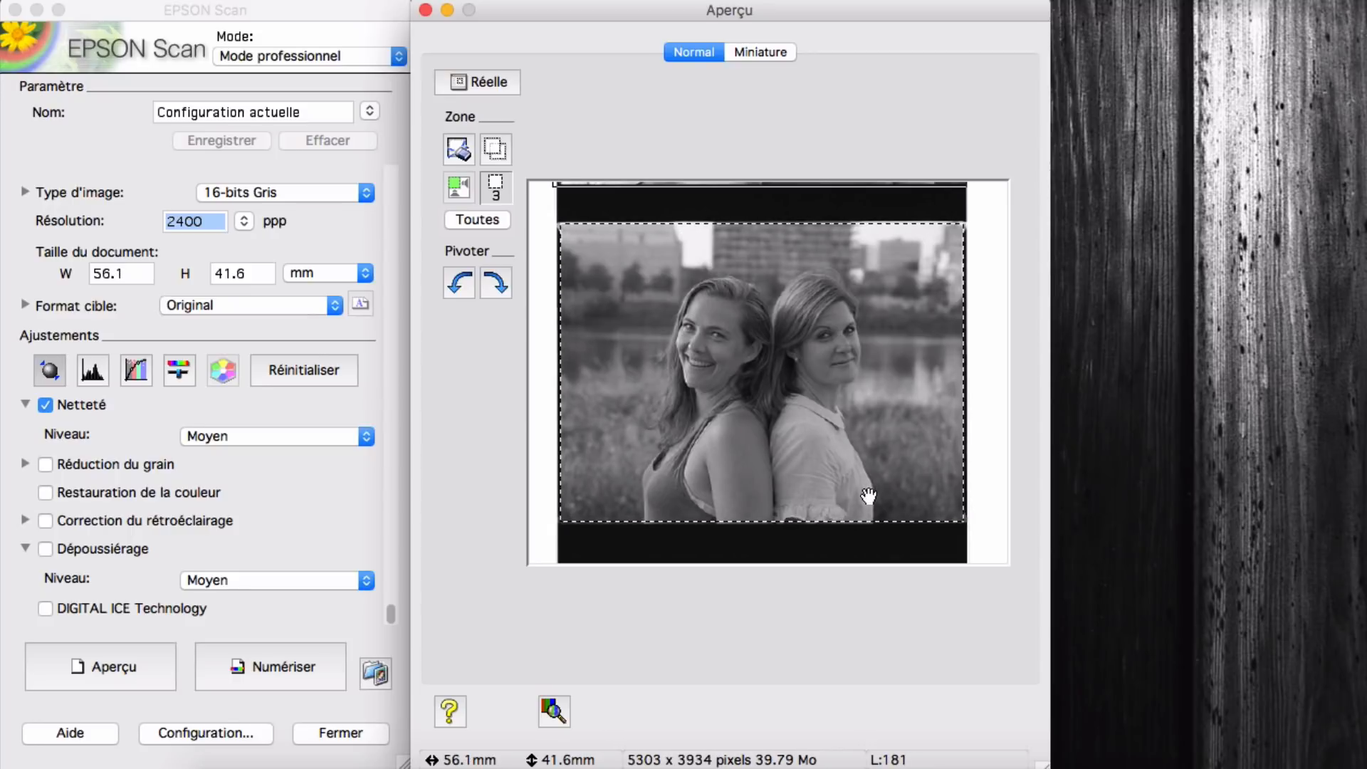
drag(861, 523, 861, 521)
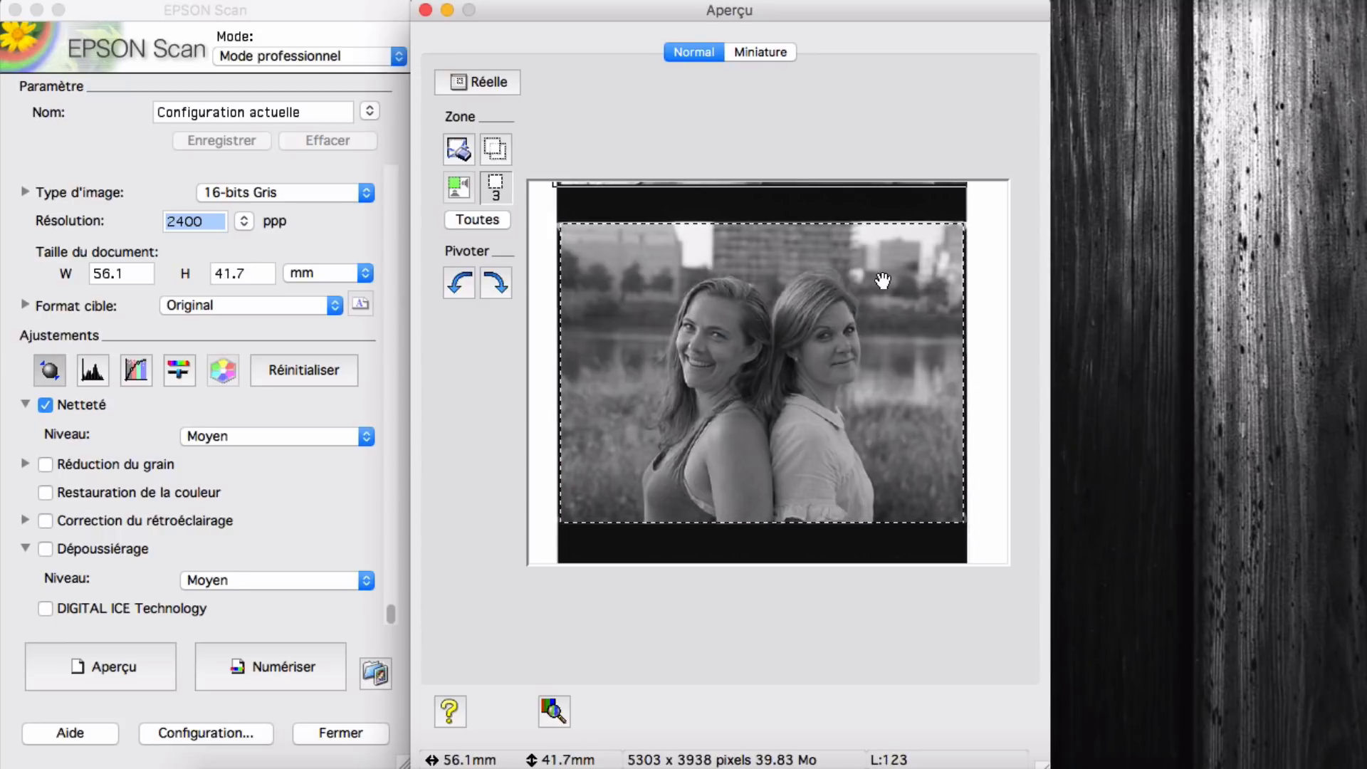
click(495, 83)
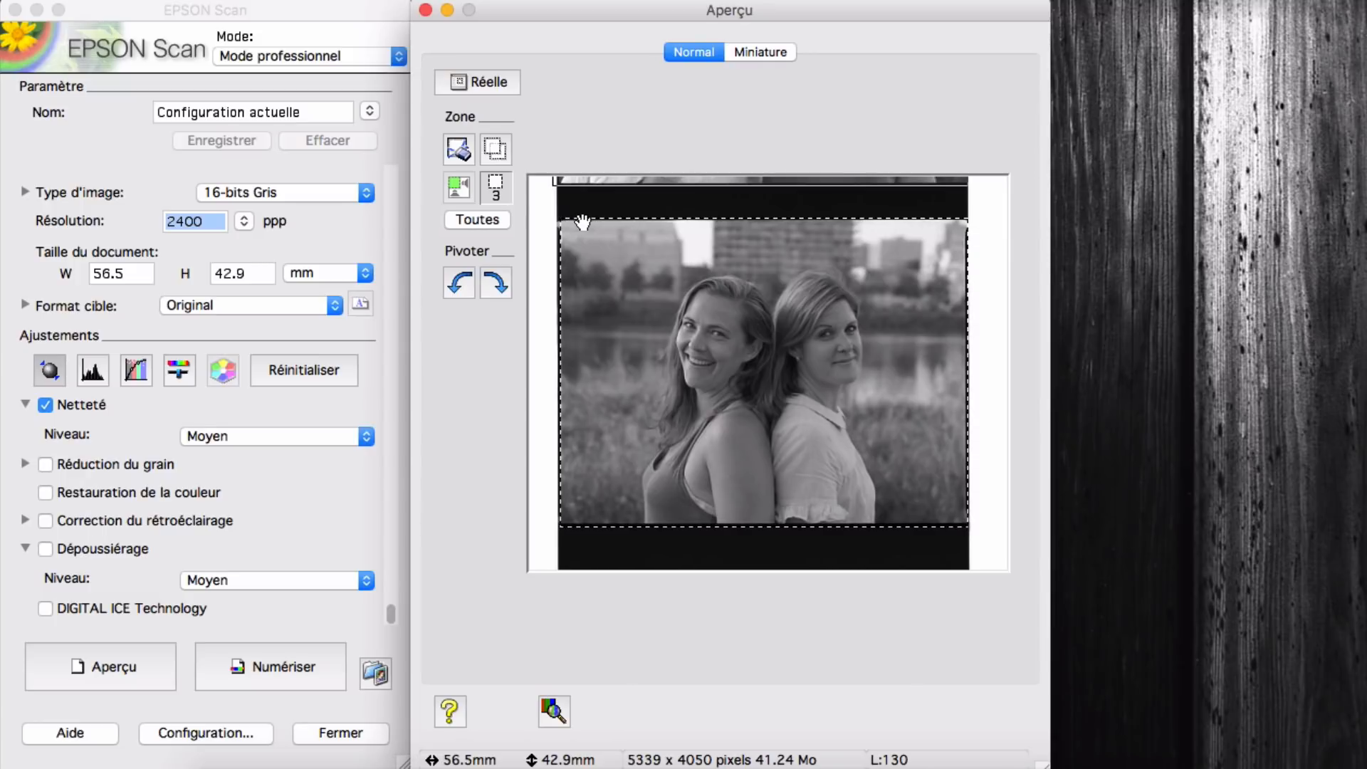
- Extend the enlarged frame's crop into the black border above the picture and trim it back to the picture edges, about 42.1 mm high
drag(600, 220, 600, 207)
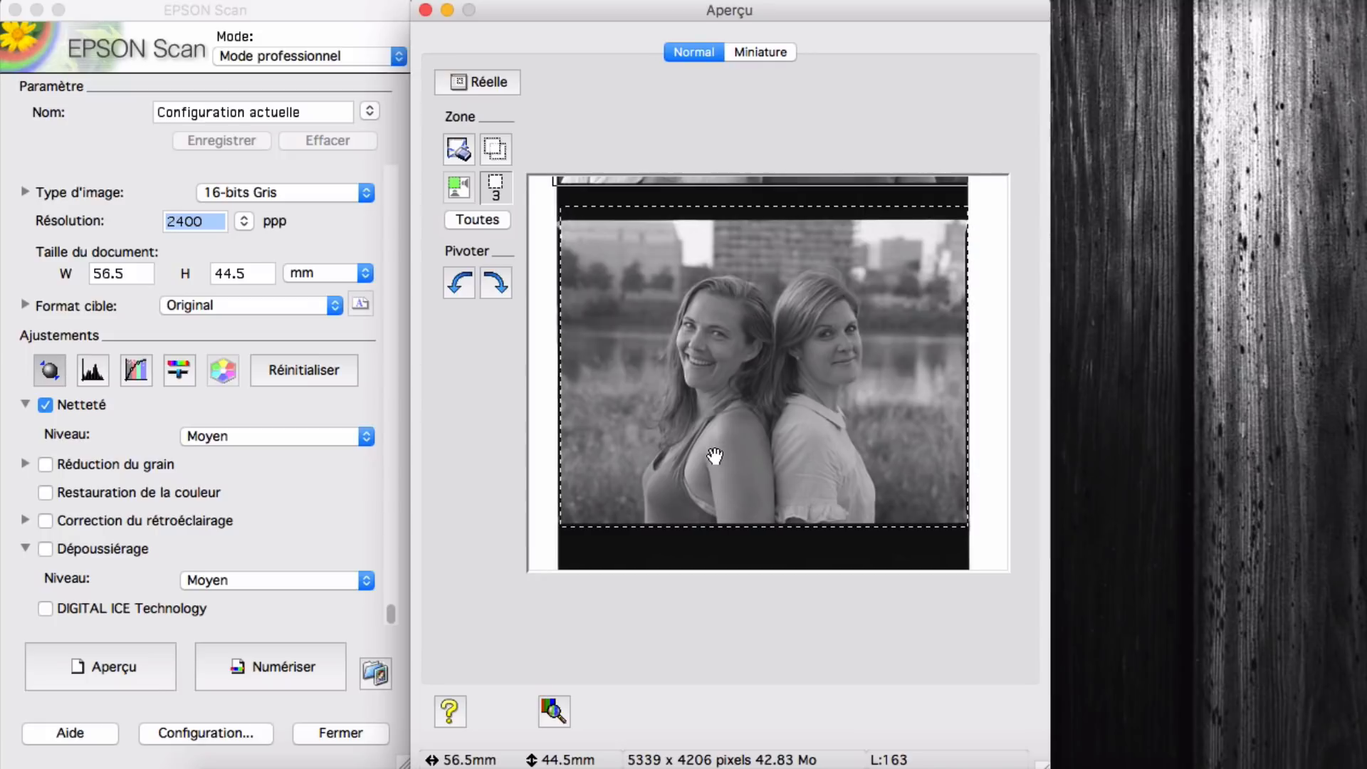
drag(723, 528, 725, 525)
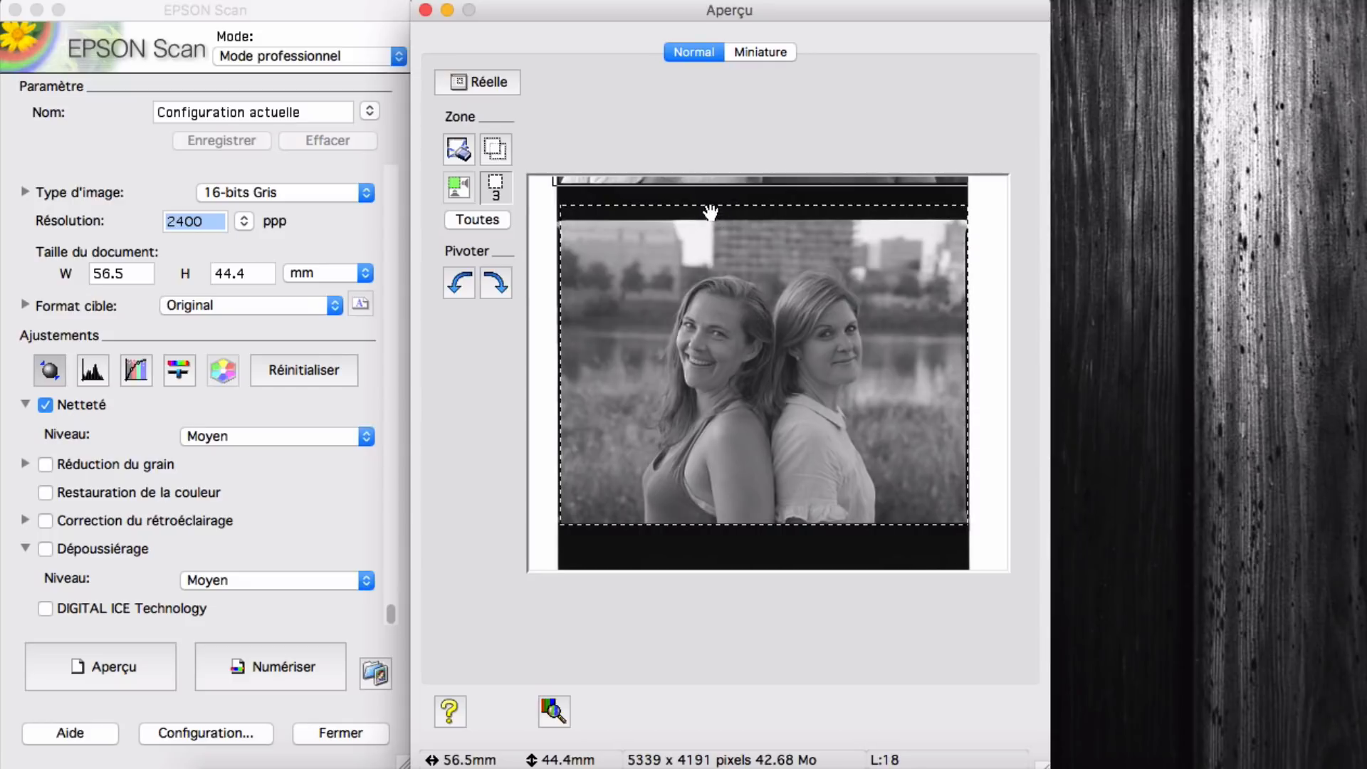
drag(708, 208, 711, 222)
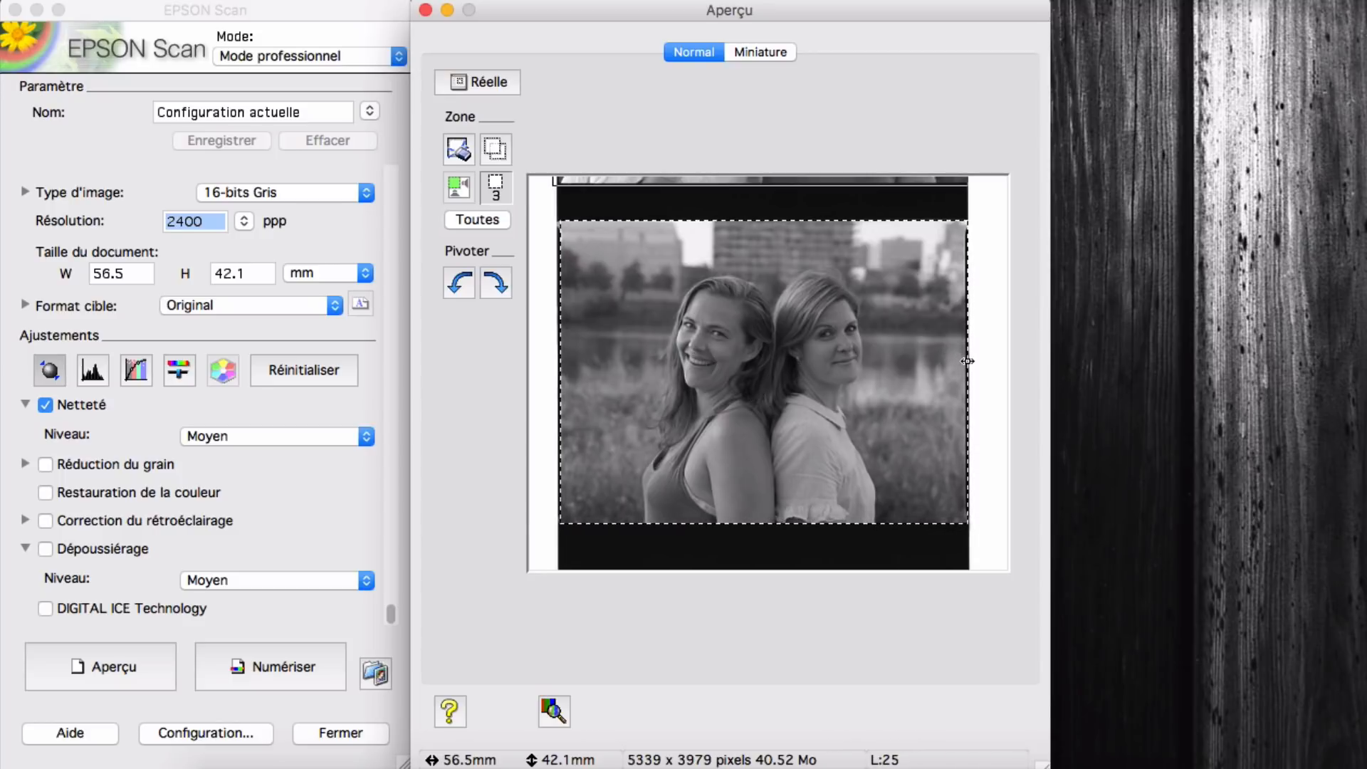
drag(967, 361, 964, 362)
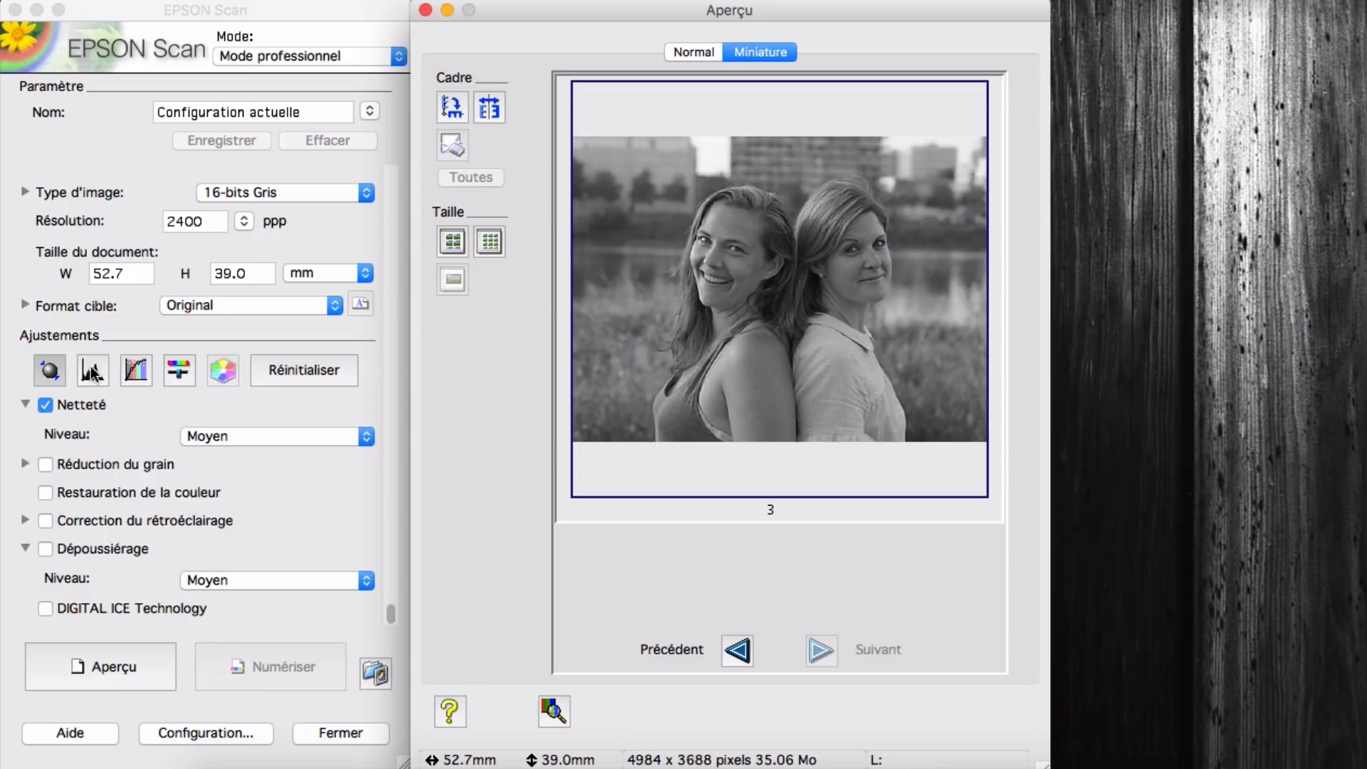
- Apply automatic exposure to frame 3 and raise the auto exposure level to the Élevé end in the colour configuration
click(50, 375)
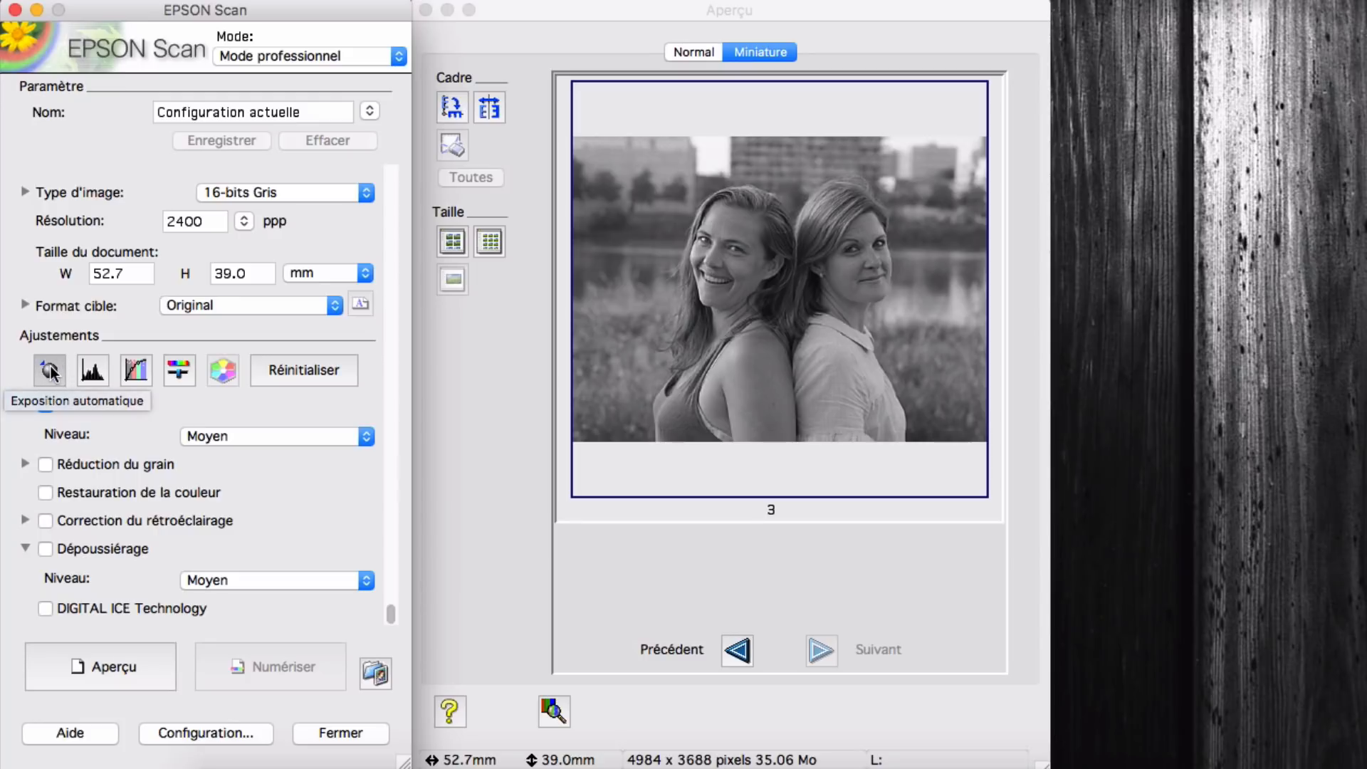
click(182, 730)
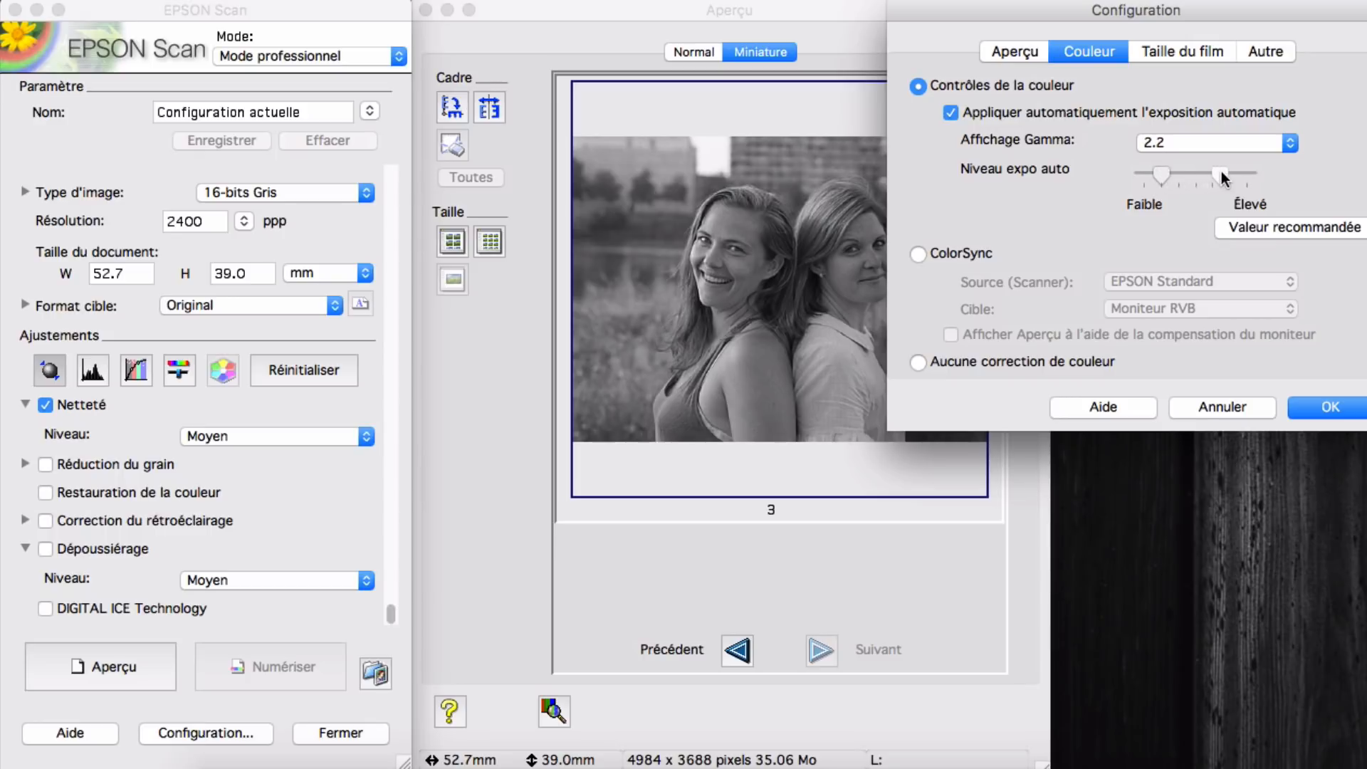
click(1334, 411)
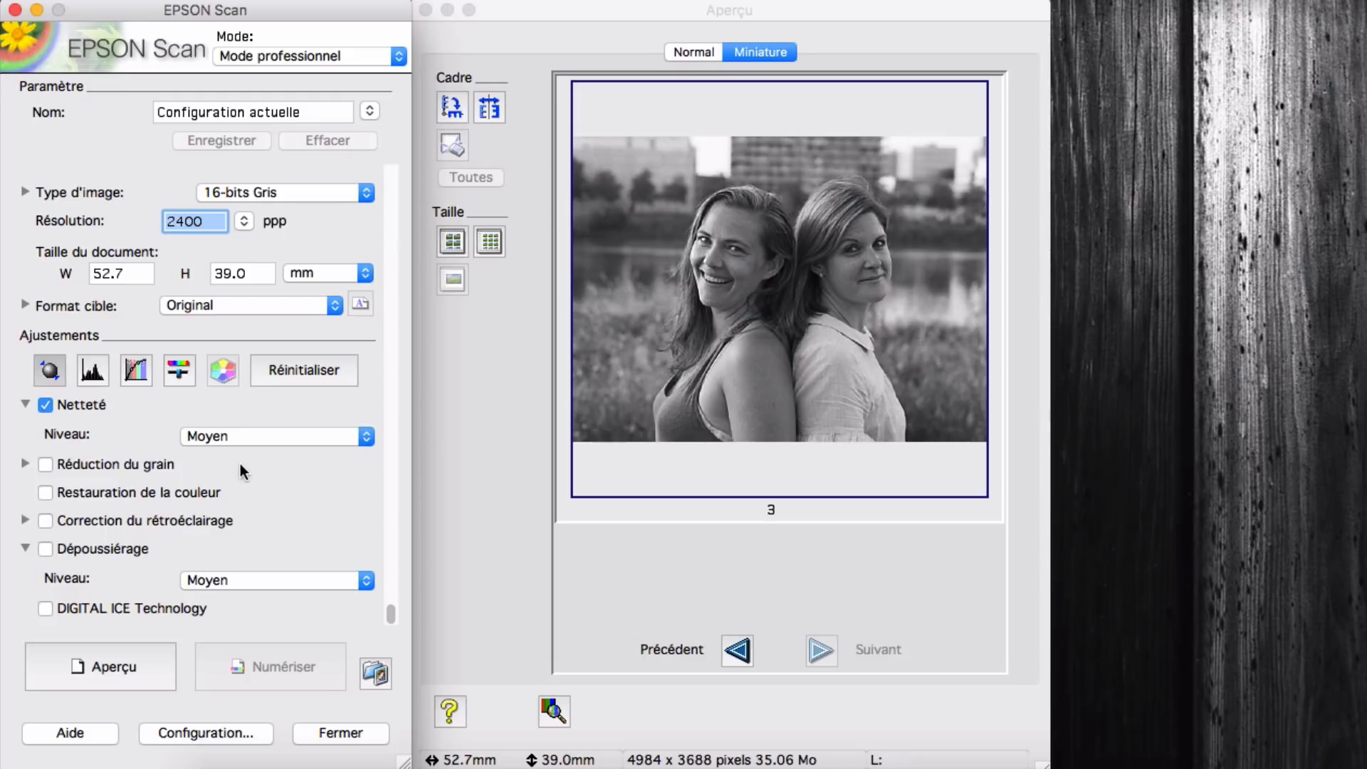
- Lower the auto exposure level to near the Faible end in the colour configuration
click(186, 734)
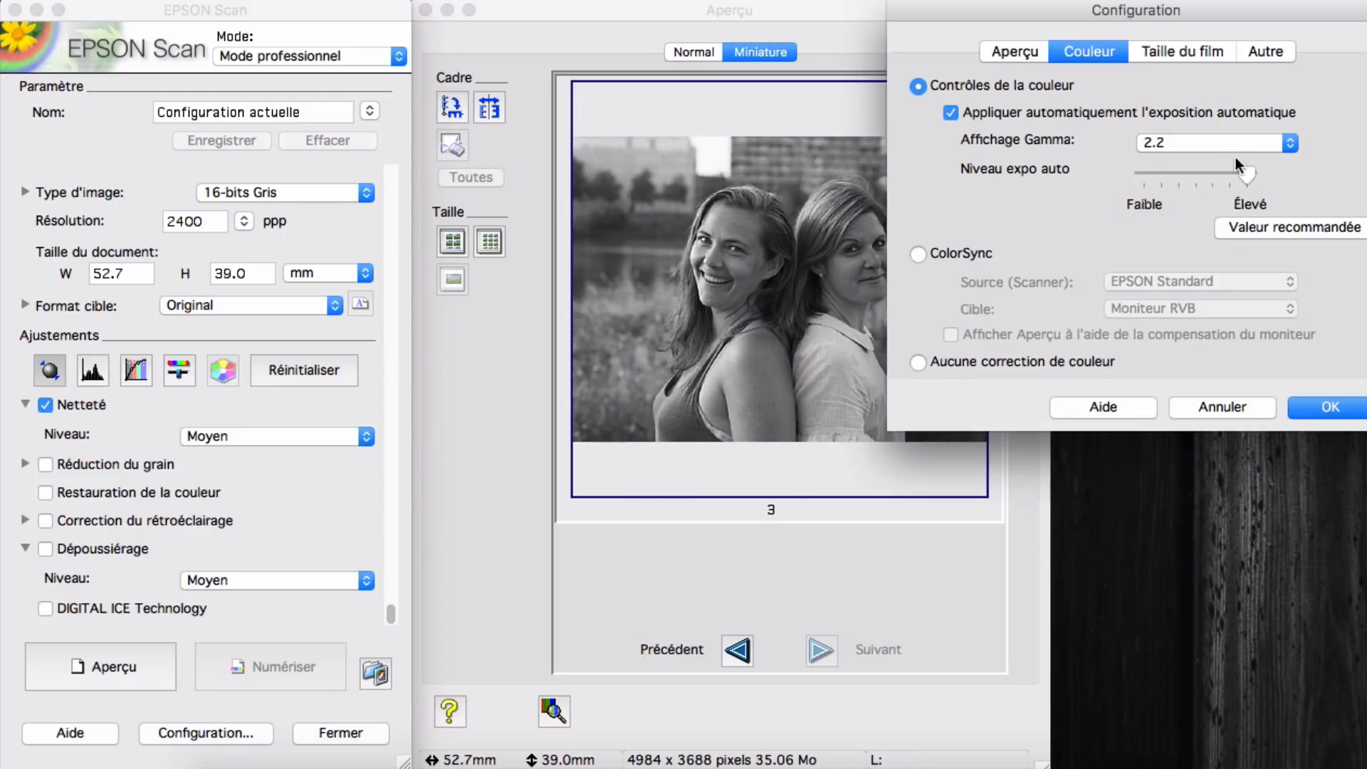
drag(1237, 165, 1171, 162)
click(1326, 407)
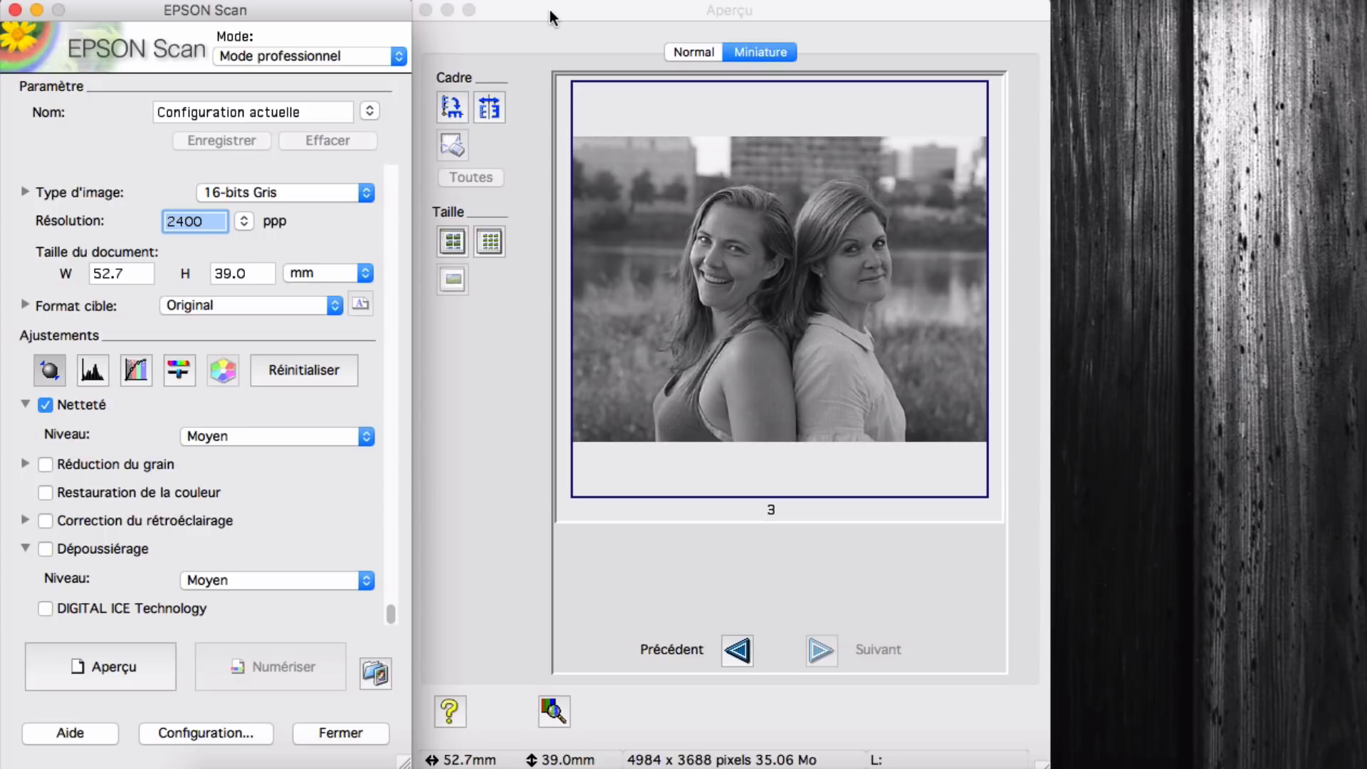
- Place the histogram adjustment clear of frame 3's preview, try black input levels of 92 and 159, and settle on 66
click(93, 370)
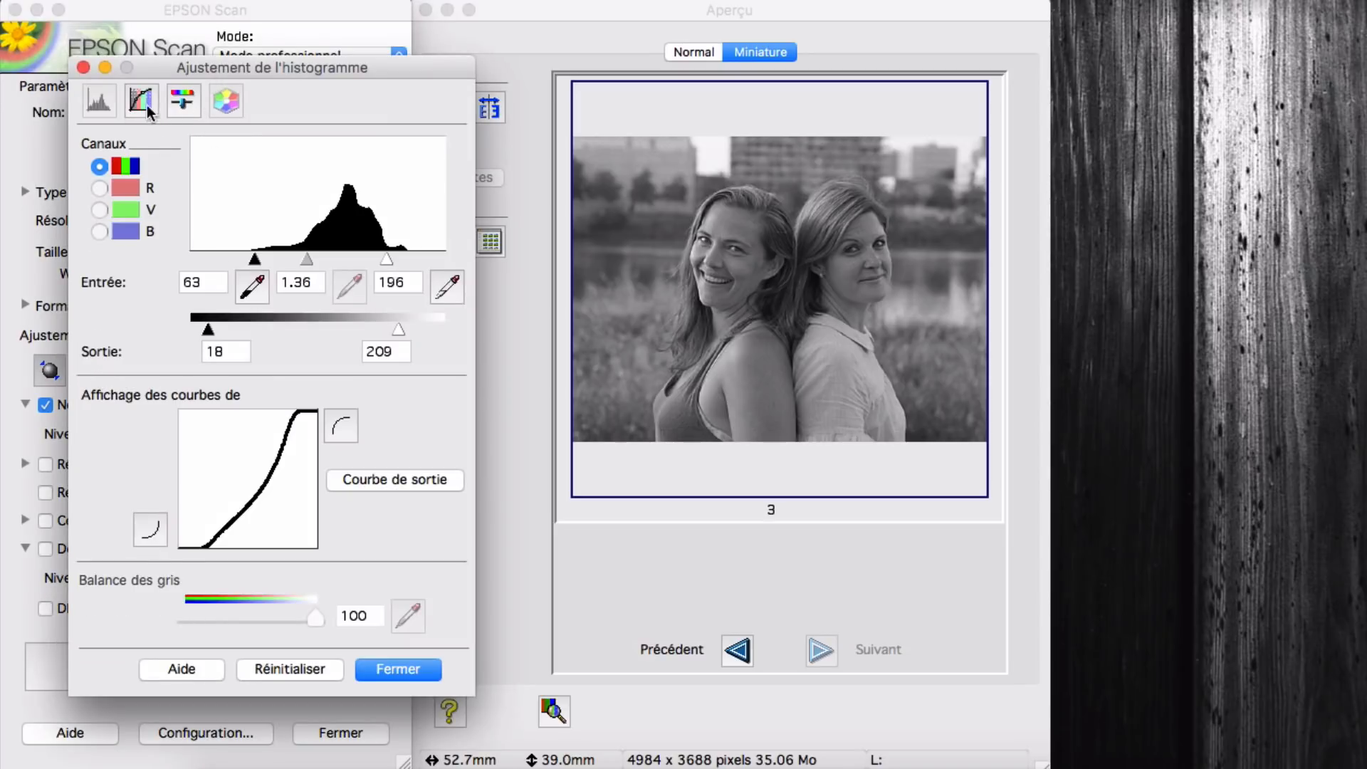
drag(161, 67, 354, 35)
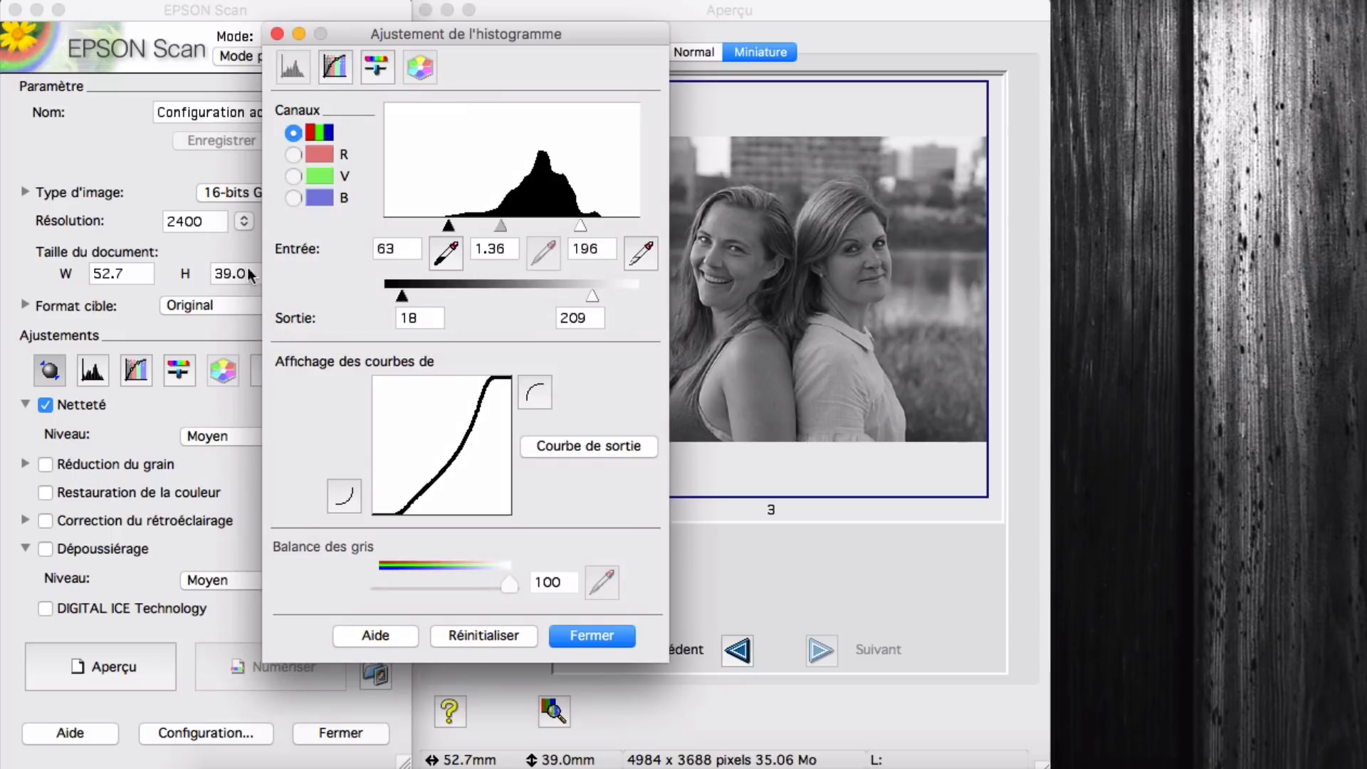
drag(374, 34, 388, 34)
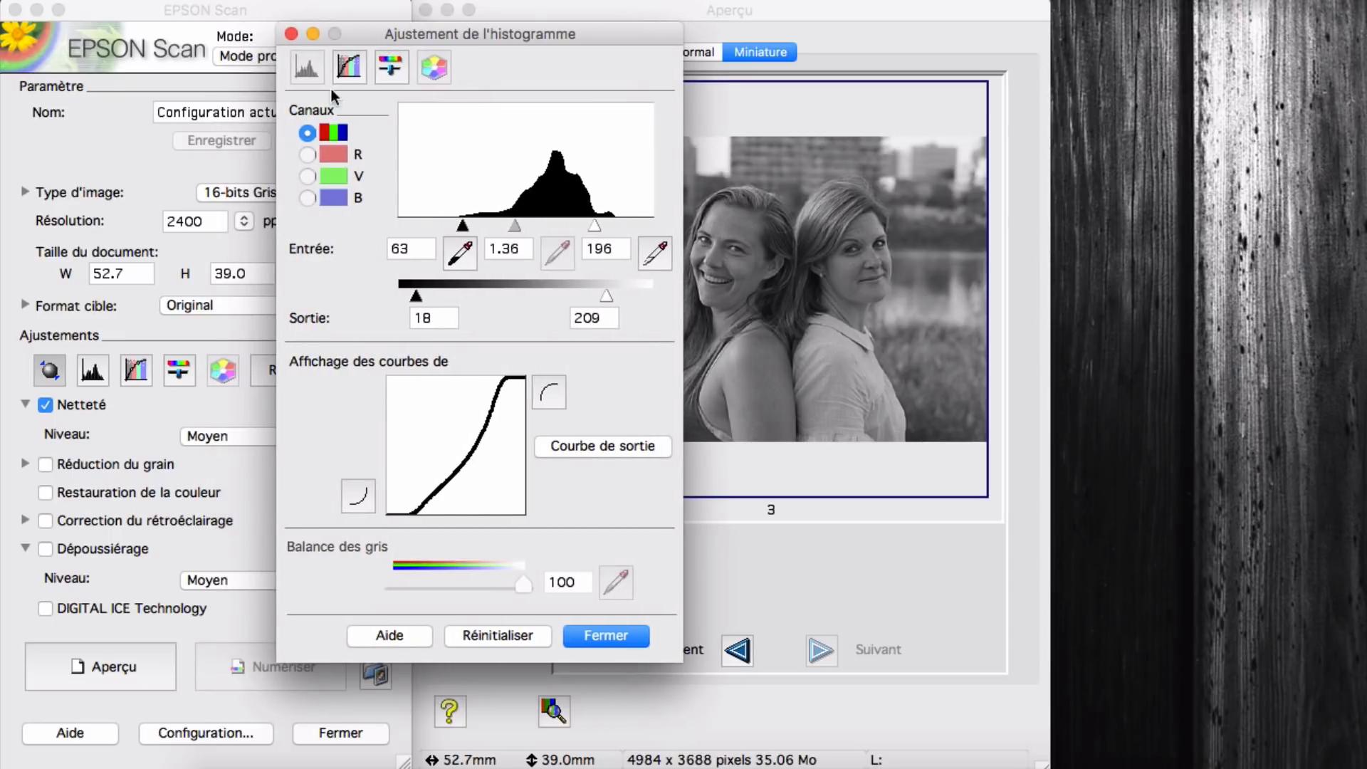
drag(388, 32, 189, 87)
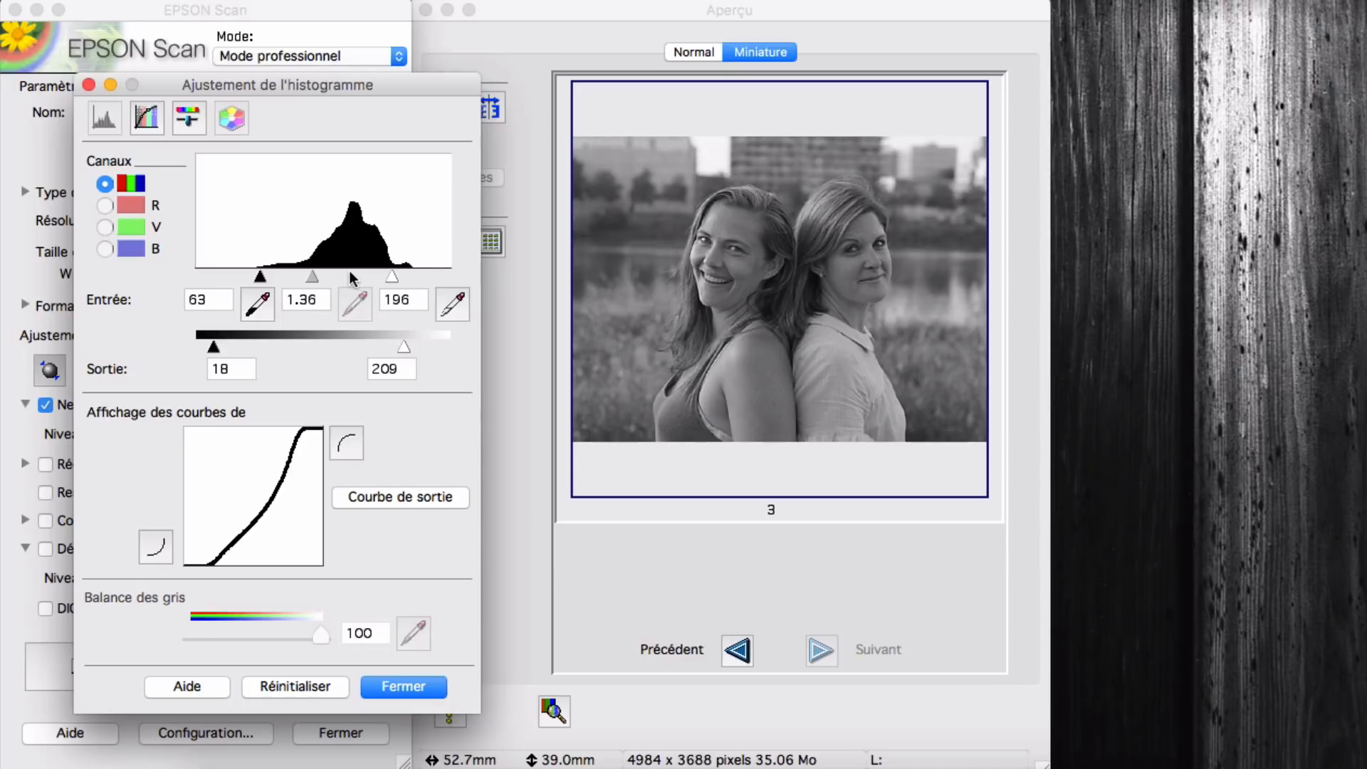
drag(260, 276, 287, 276)
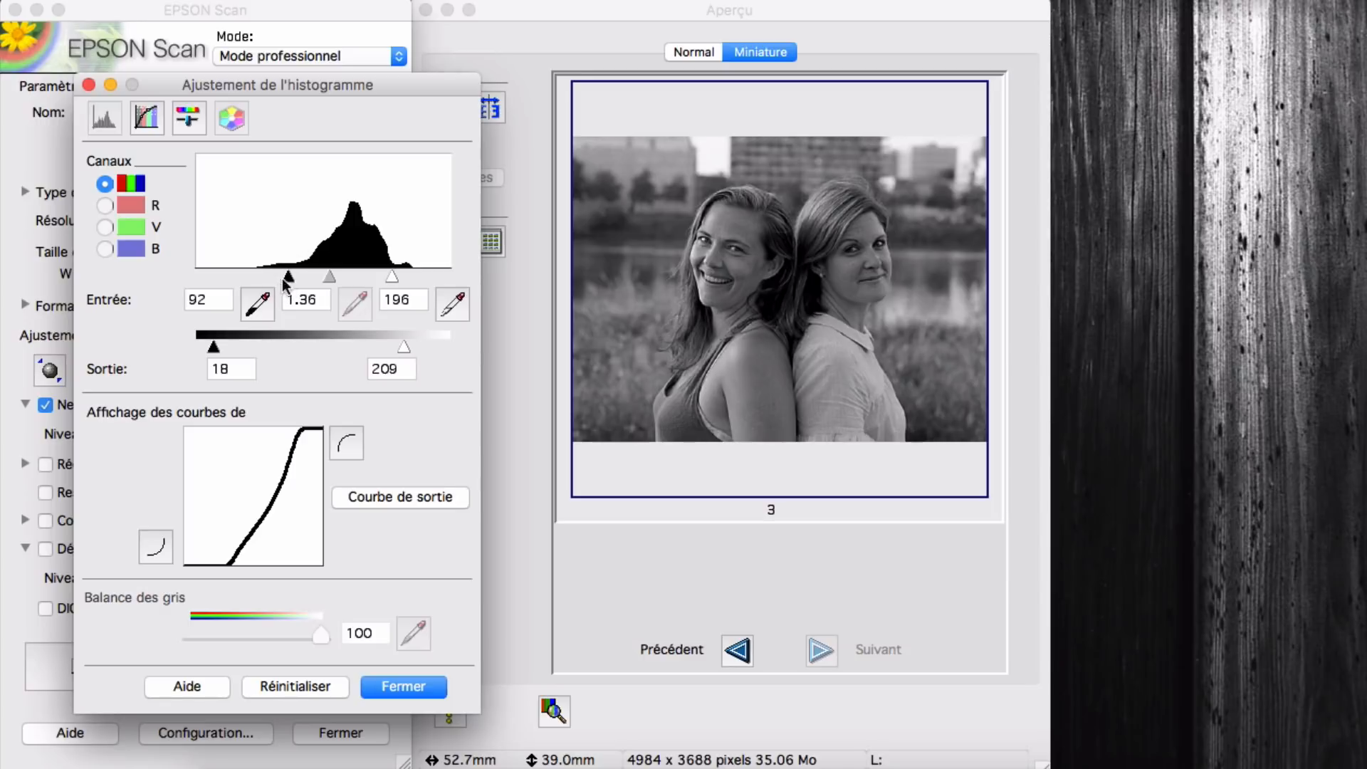
mouse_move(287, 276)
mouse_down()
mouse_move(275, 276)
mouse_move(291, 276)
mouse_up()
drag(290, 275, 354, 273)
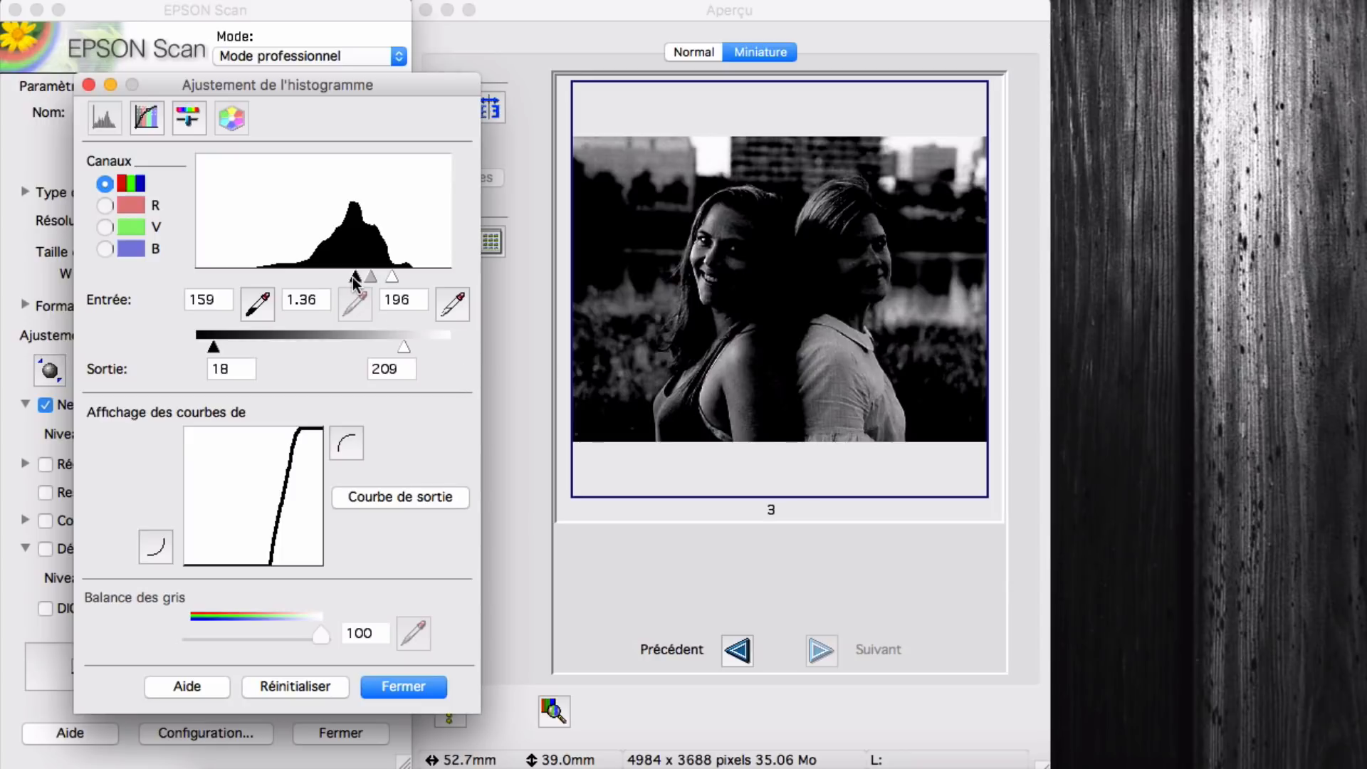
drag(355, 276, 262, 280)
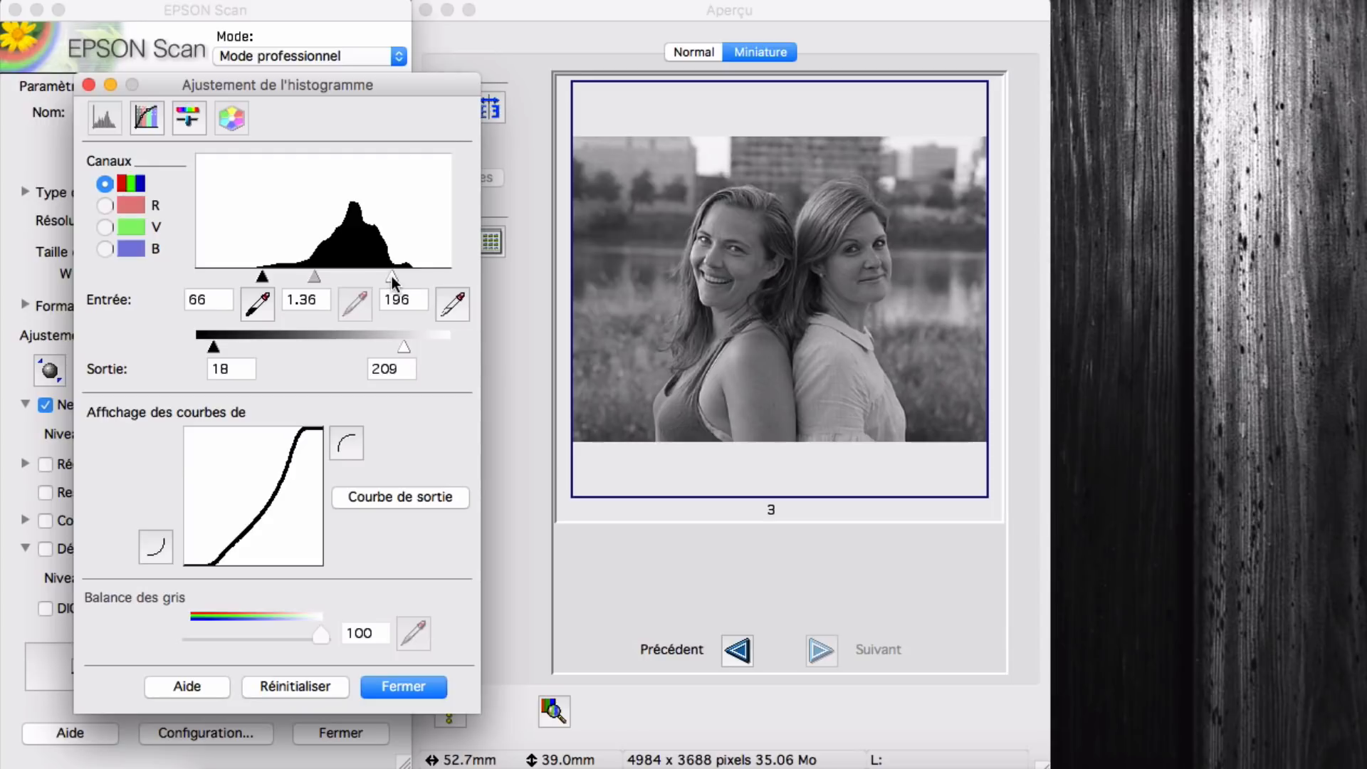
- Try a white input level of 154 in frame 3's histogram and settle on 190
drag(392, 276, 392, 276)
drag(377, 276, 349, 276)
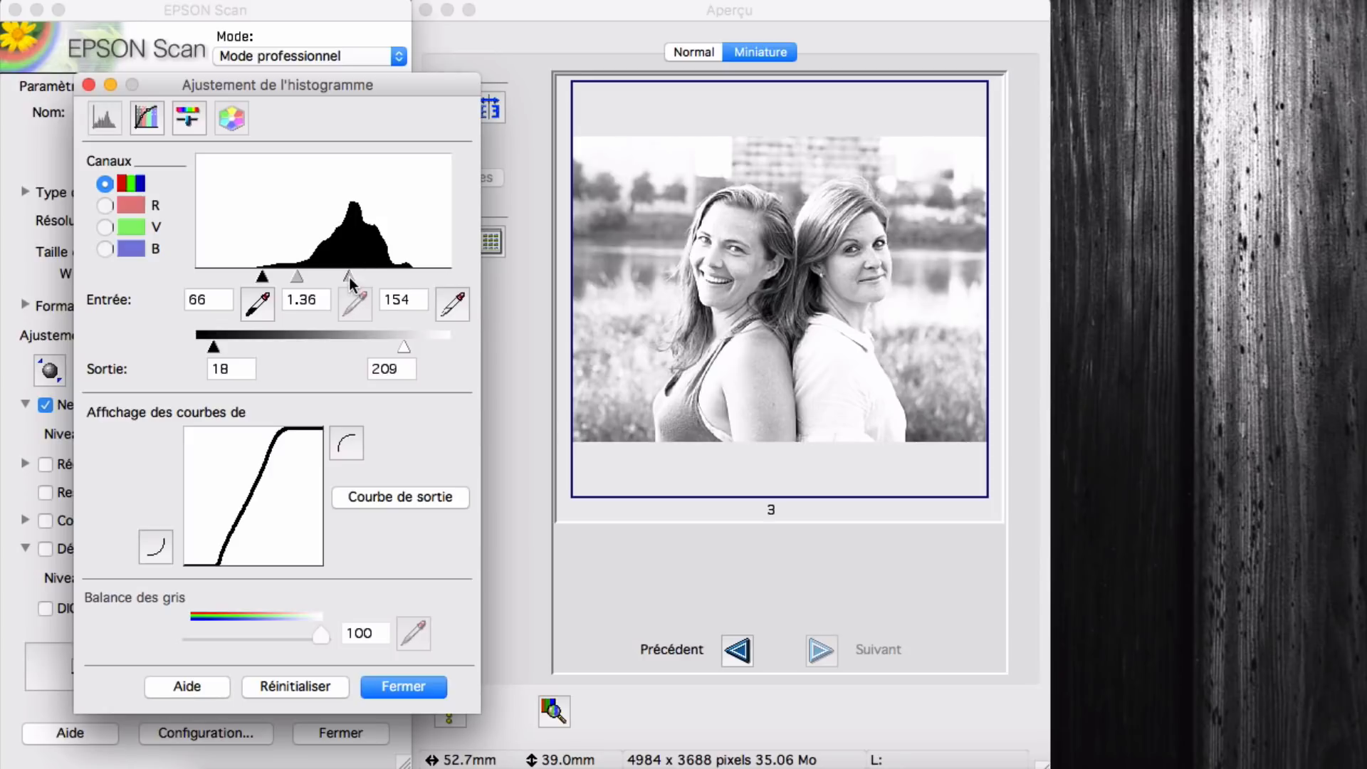
drag(349, 276, 386, 276)
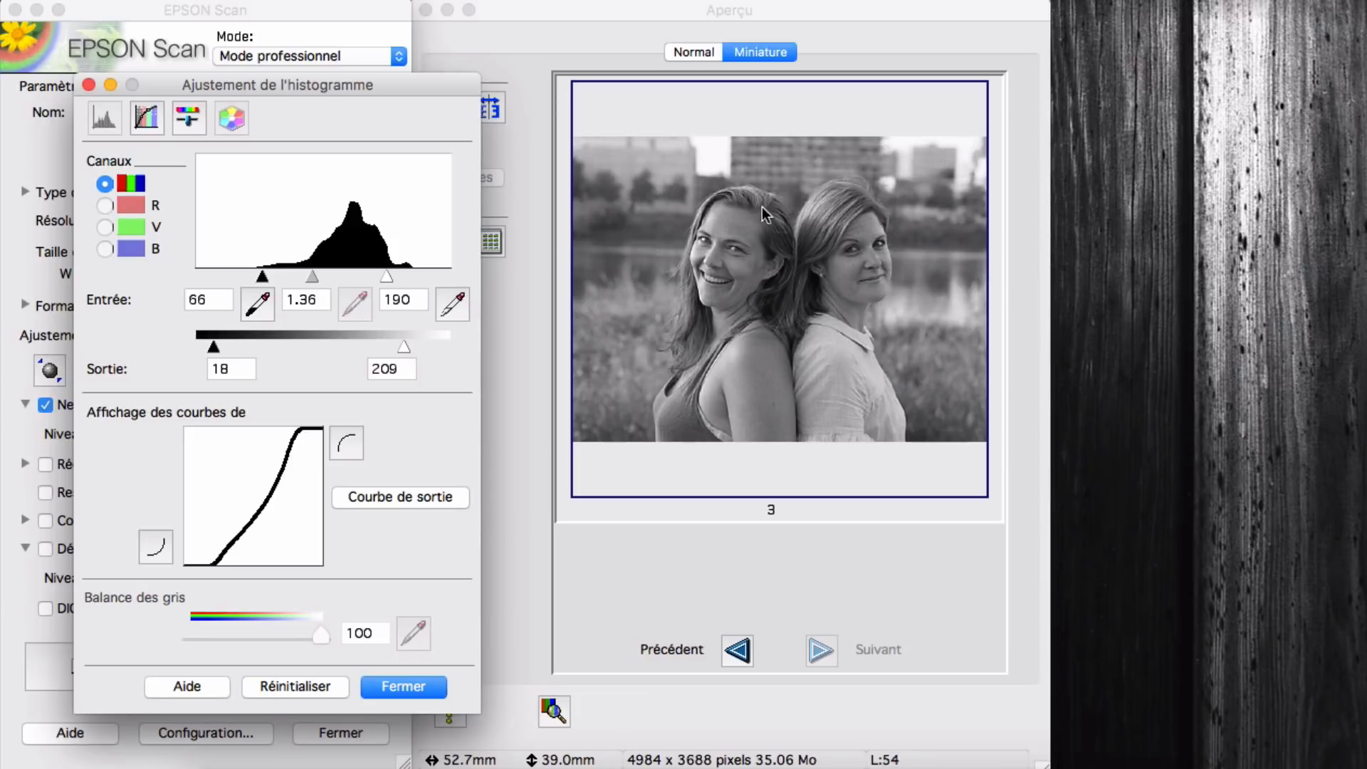
- Try white input levels of 198, 211 and 194 in frame 3's histogram
drag(387, 276, 396, 280)
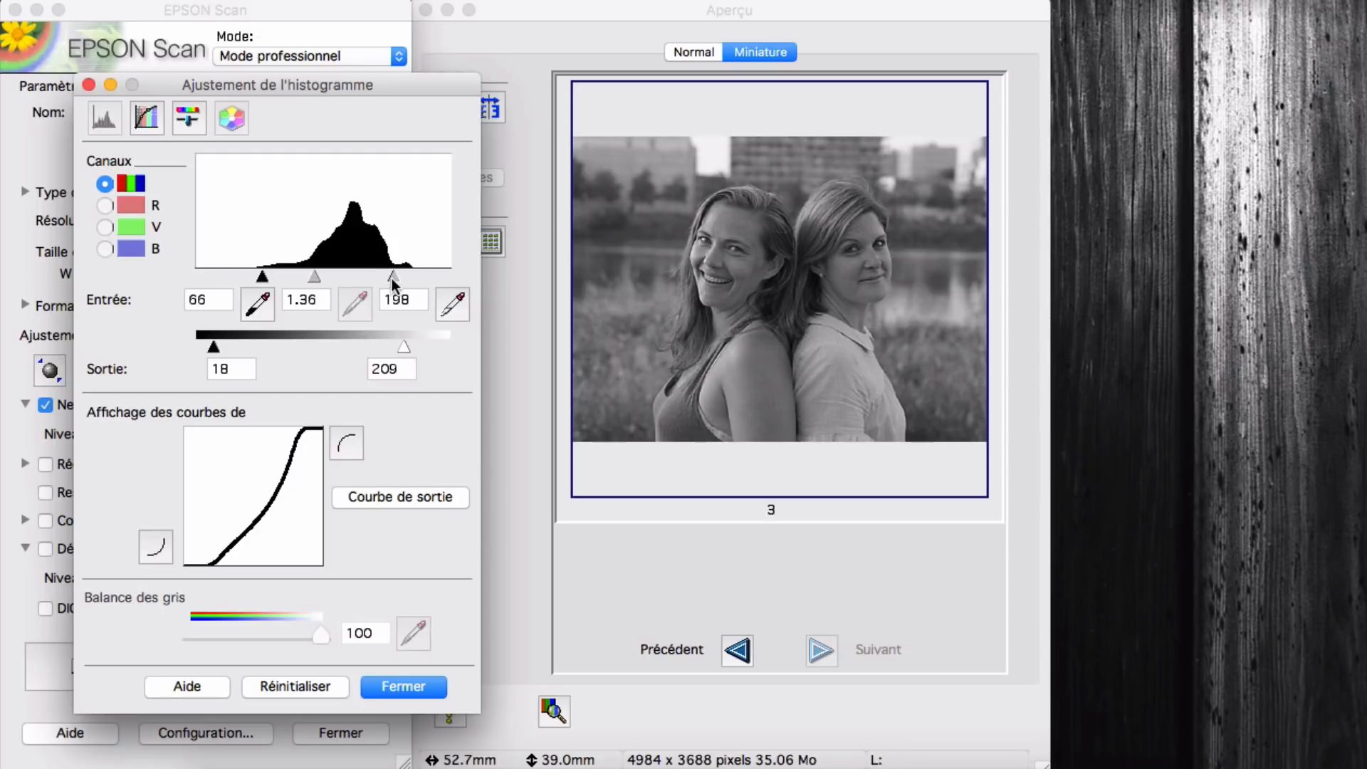
drag(392, 279, 406, 277)
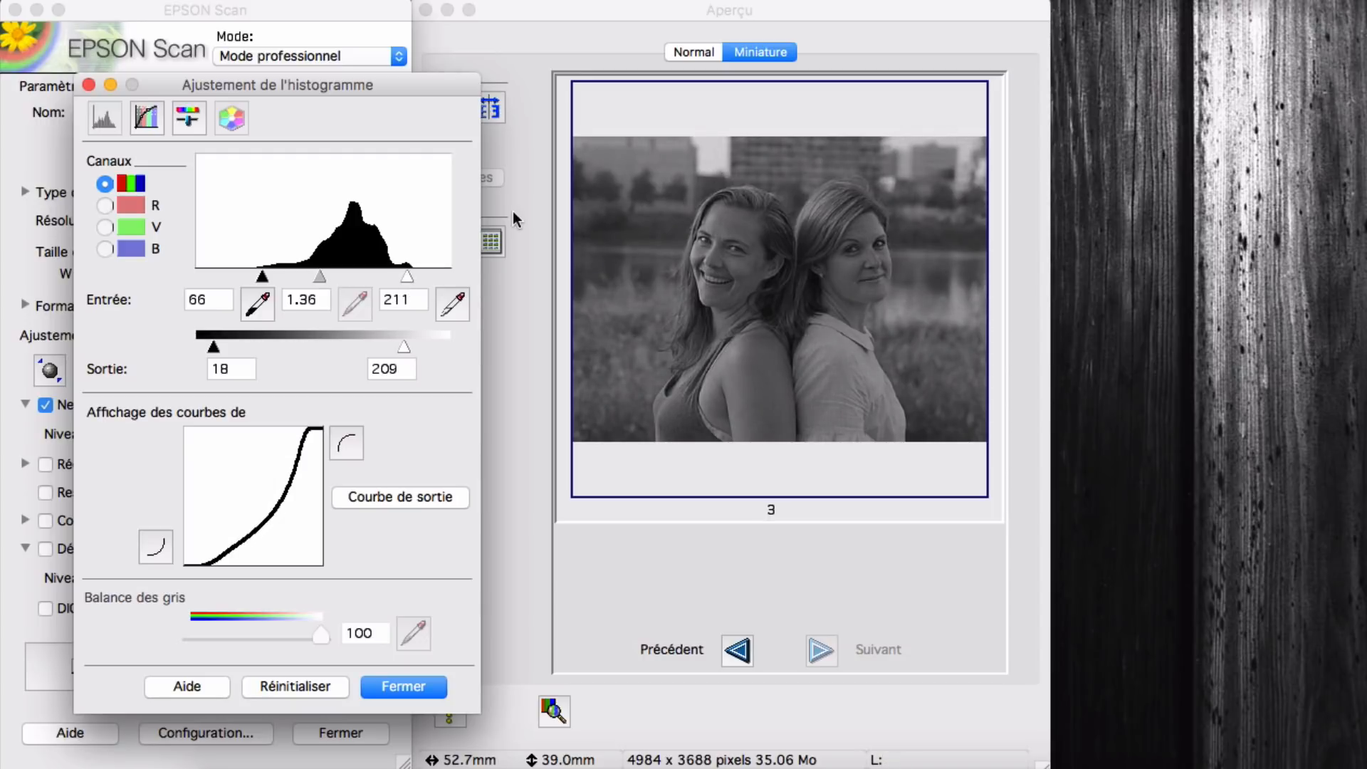
drag(407, 279, 387, 279)
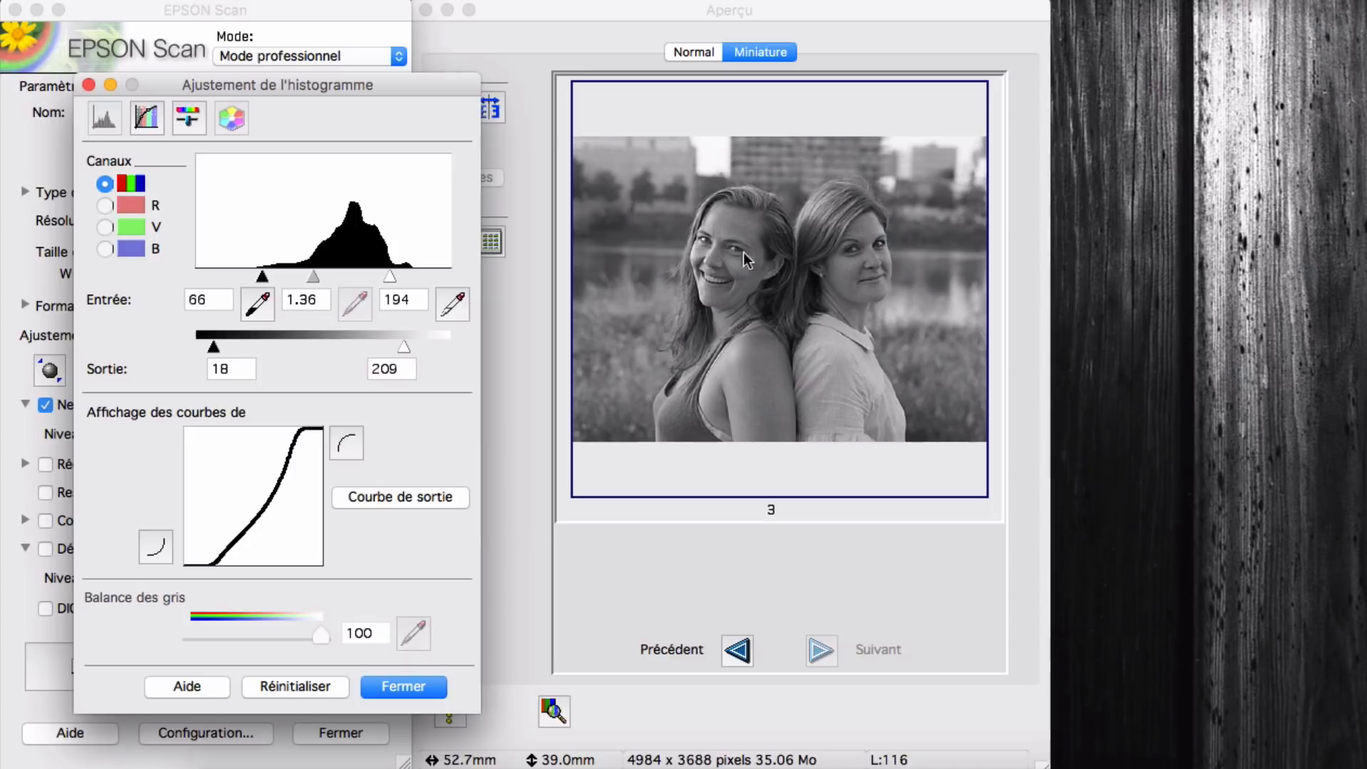
- Set the white input level to 190 and the midtone input to 1.42 in frame 3's histogram
click(407, 301)
text(190)
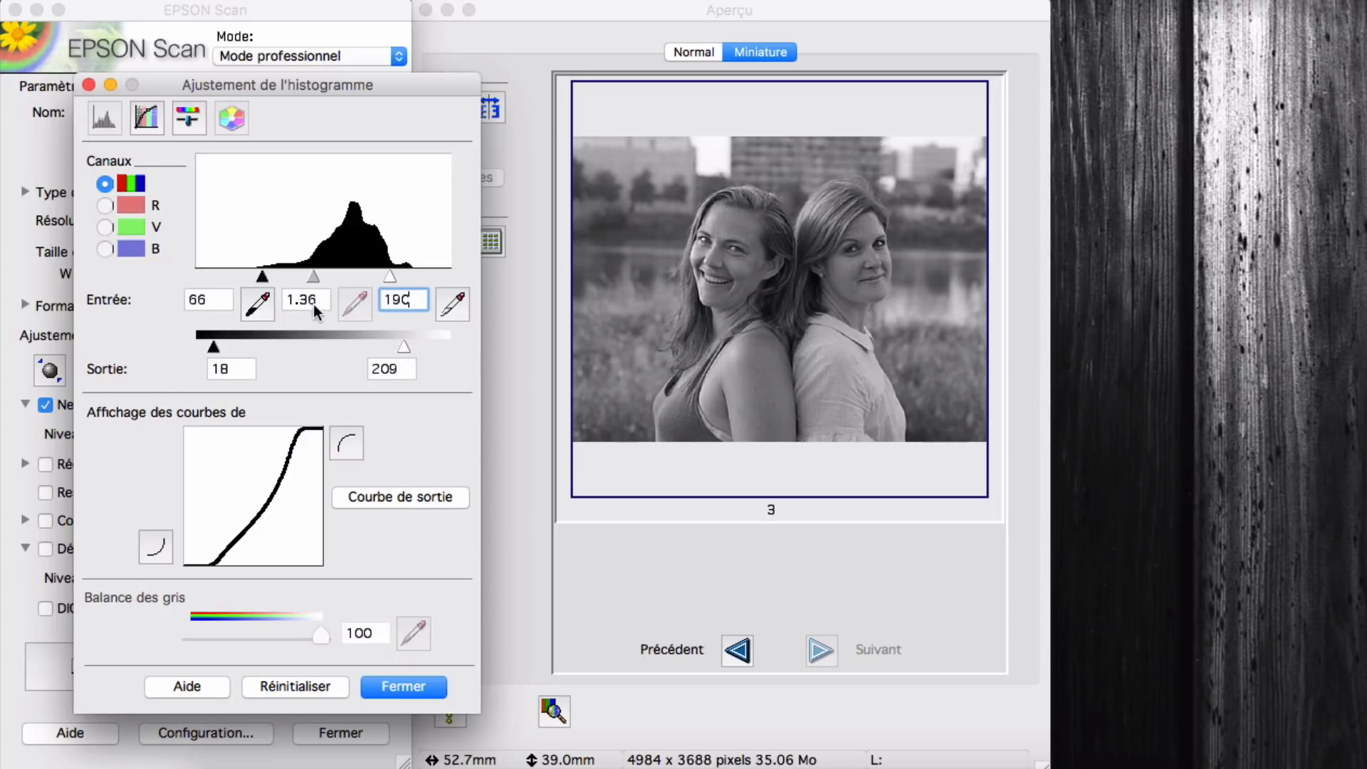
click(212, 301)
click(403, 302)
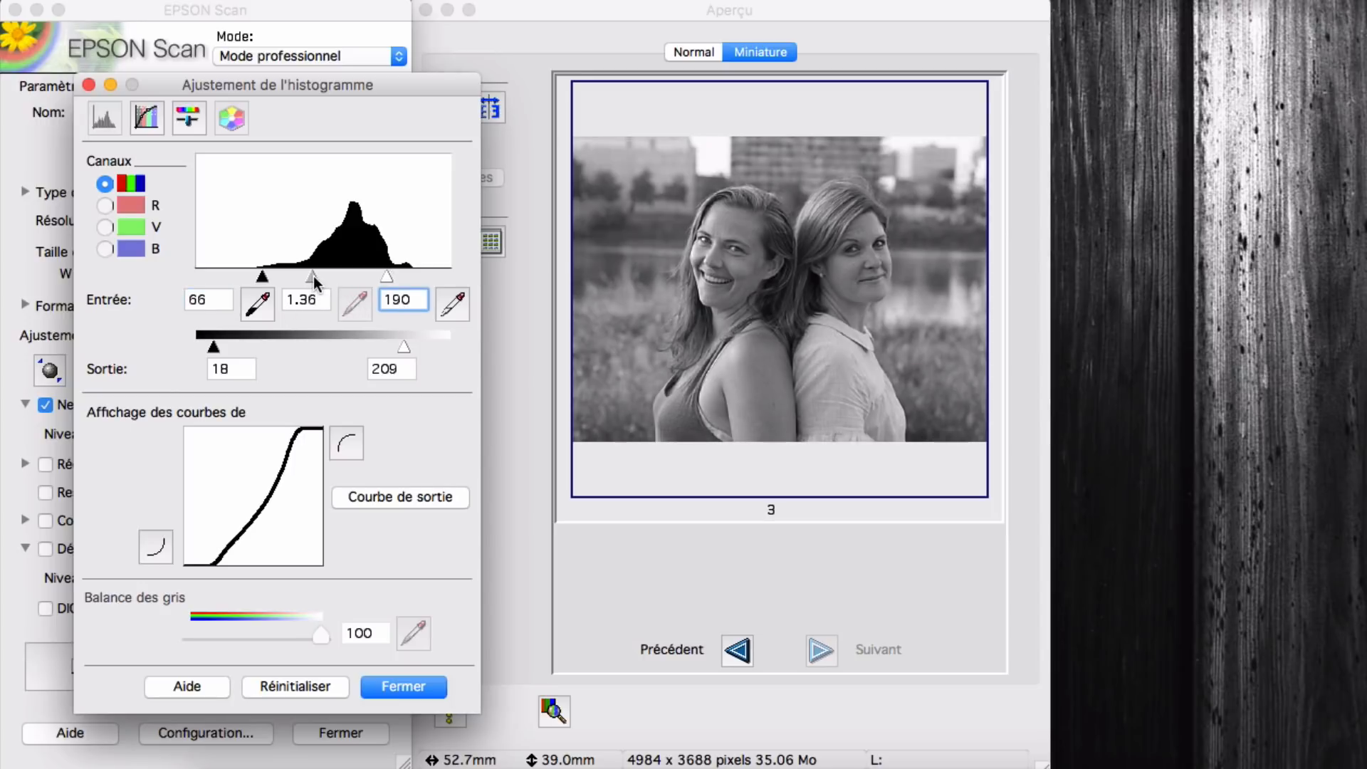
mouse_move(313, 276)
mouse_down()
mouse_move(330, 276)
mouse_move(310, 276)
mouse_up()
- Try the Haut contraste and Ombre ouverte presets in frame 3's tone correction
click(149, 120)
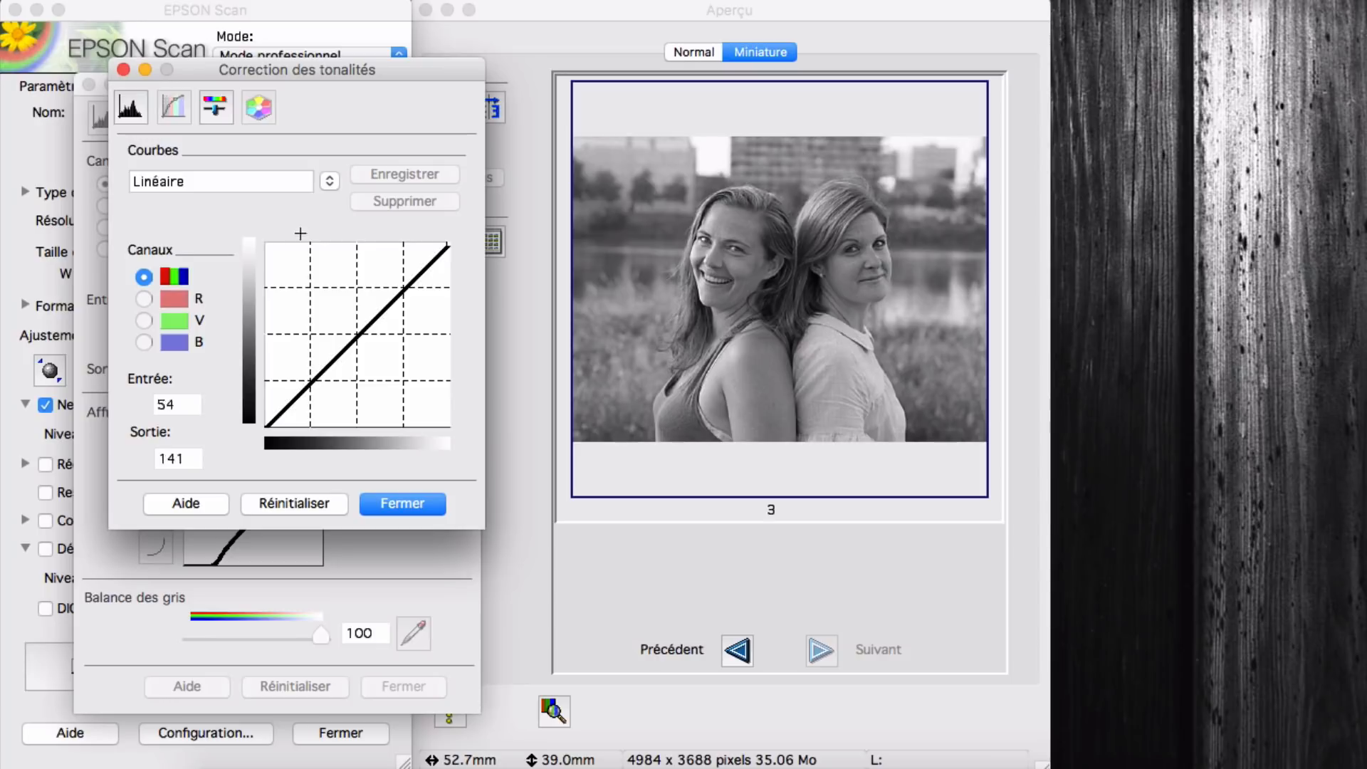
click(132, 110)
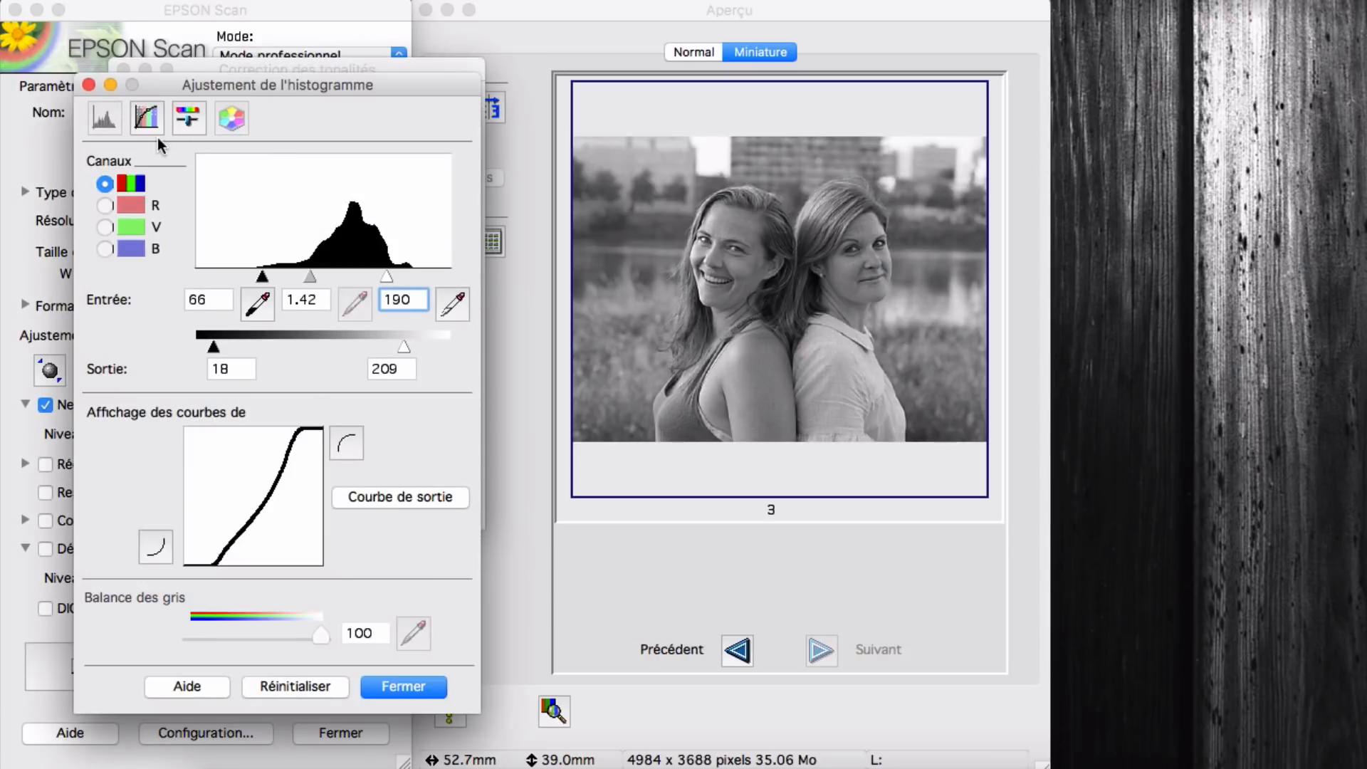
click(147, 118)
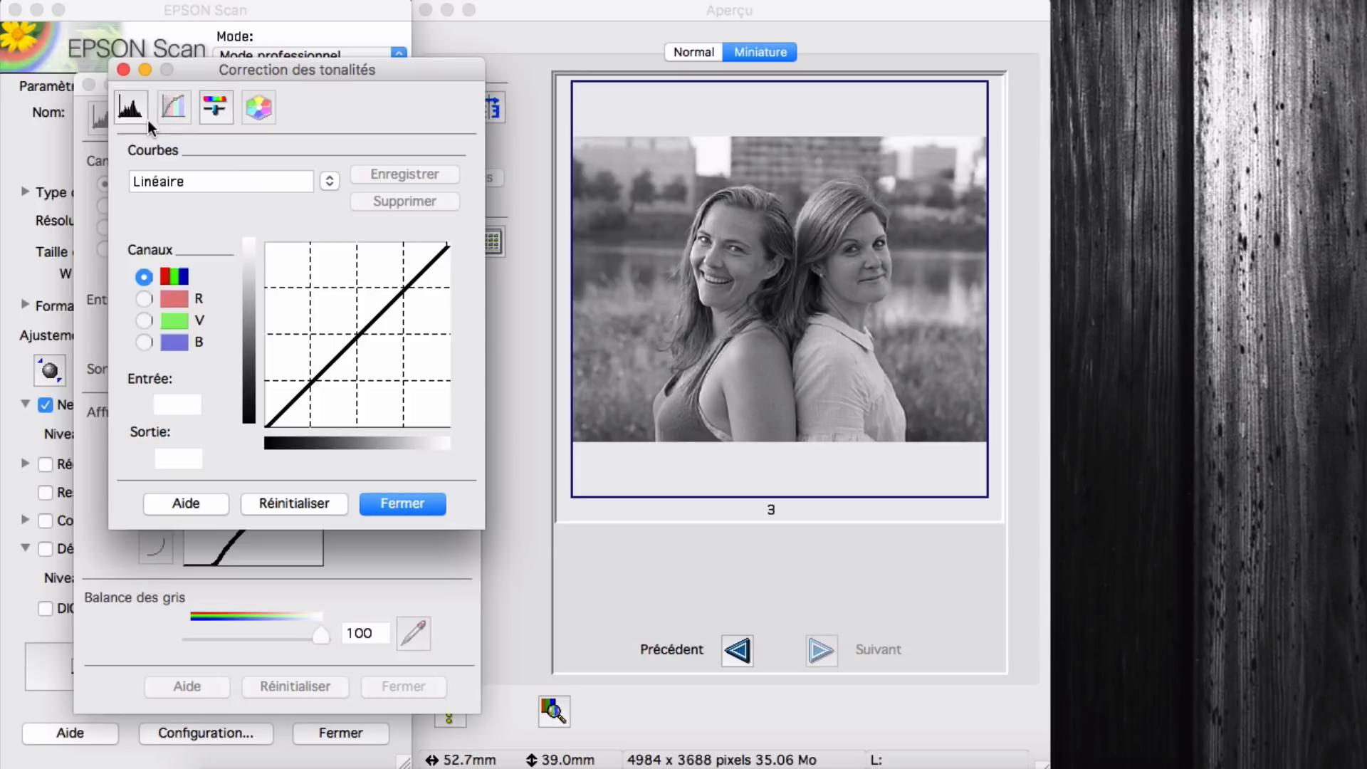
click(330, 175)
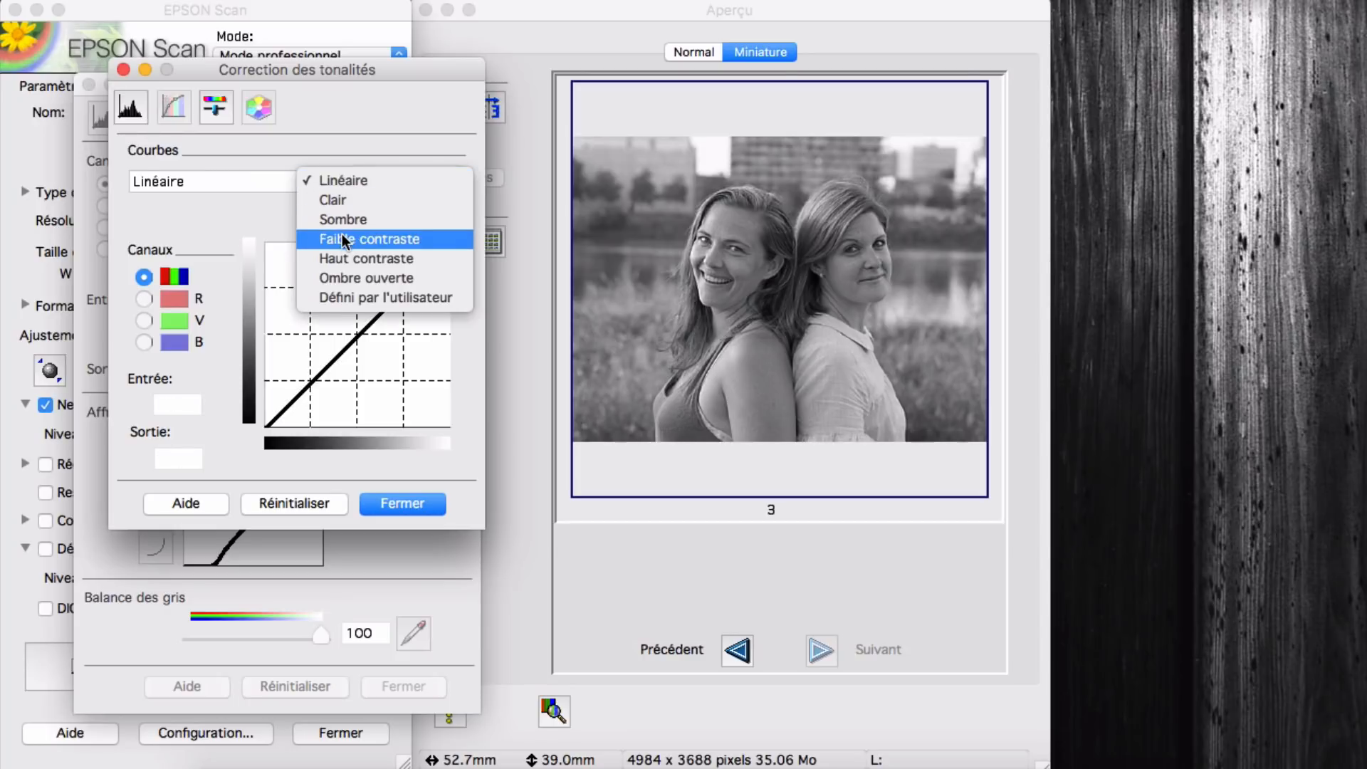
click(347, 262)
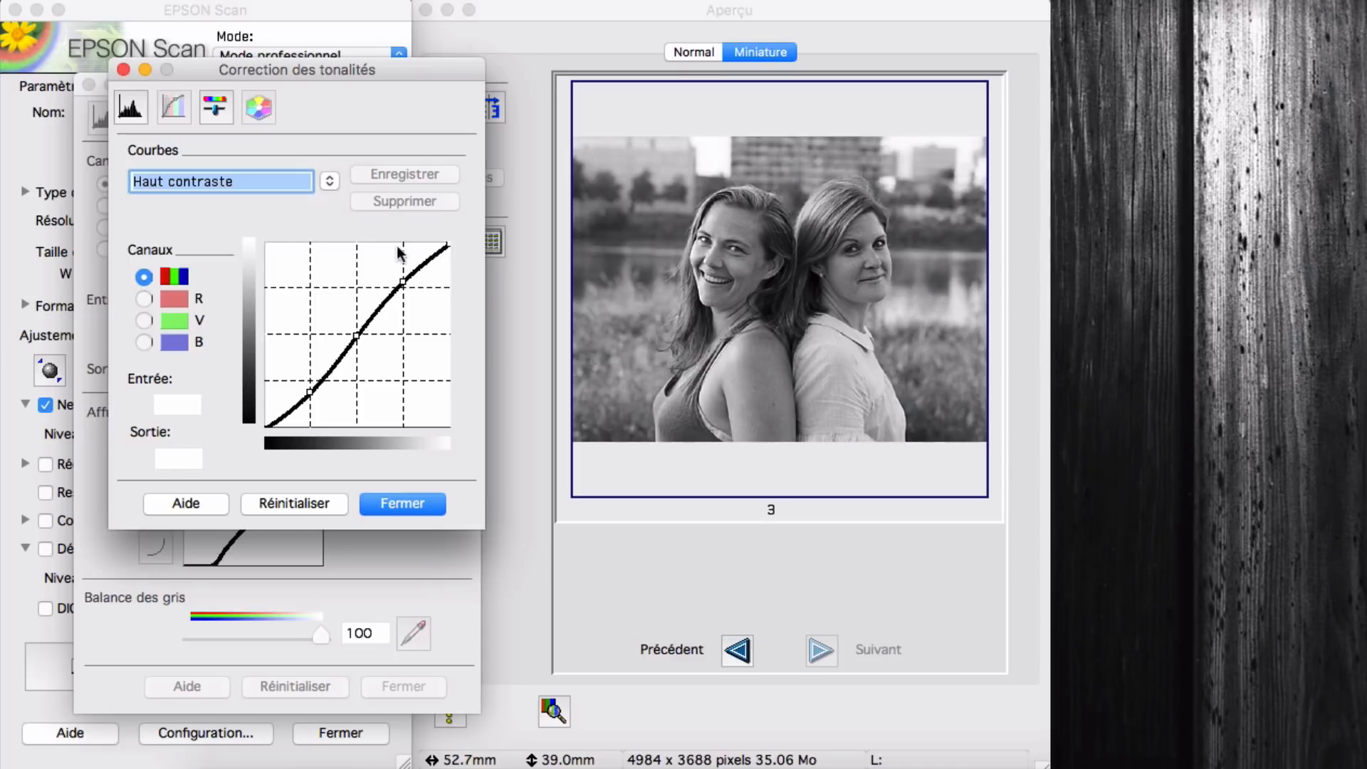
click(330, 180)
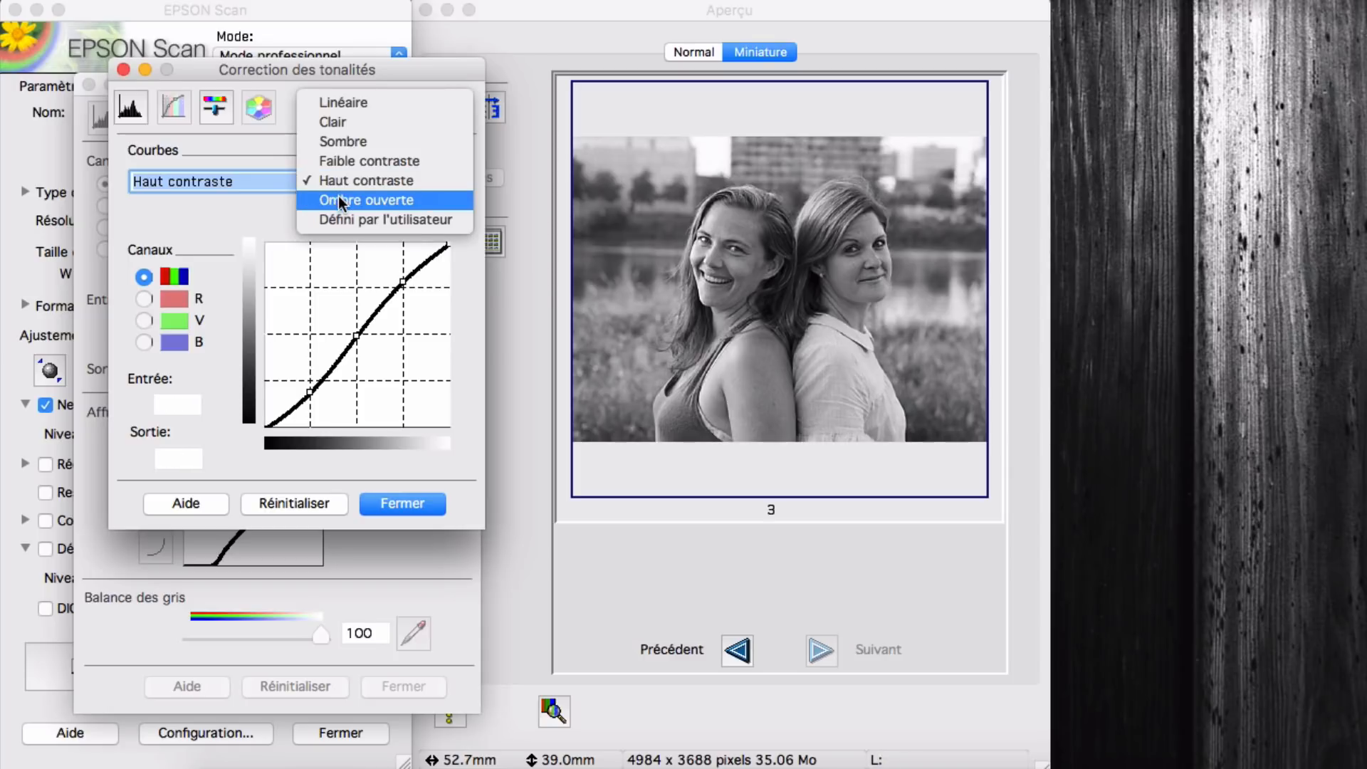
click(339, 199)
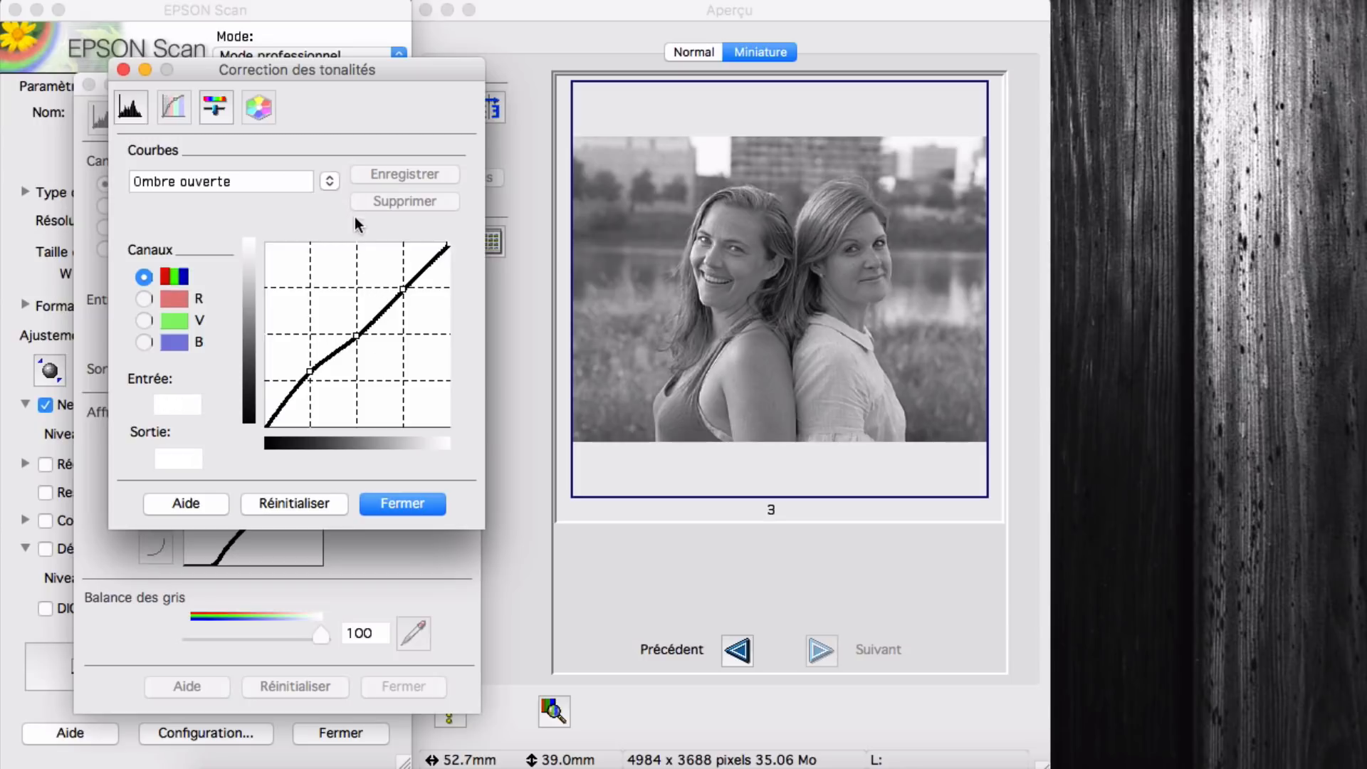
- Try a user-defined tone curve with lowered shadow and reshaped midtone points, and reset the tone correction to Linéaire
click(330, 182)
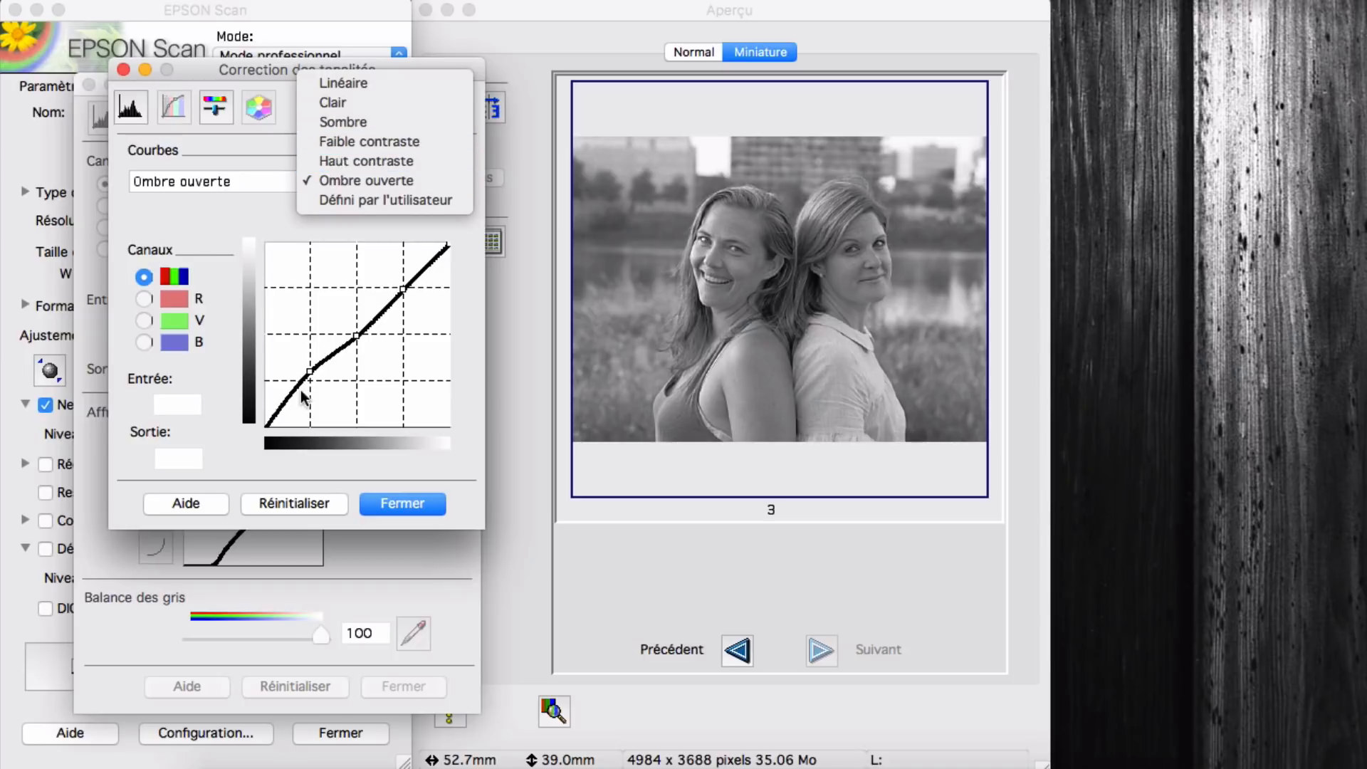
mouse_move(303, 396)
mouse_down()
mouse_move(309, 369)
mouse_move(310, 391)
mouse_up()
drag(357, 334, 334, 358)
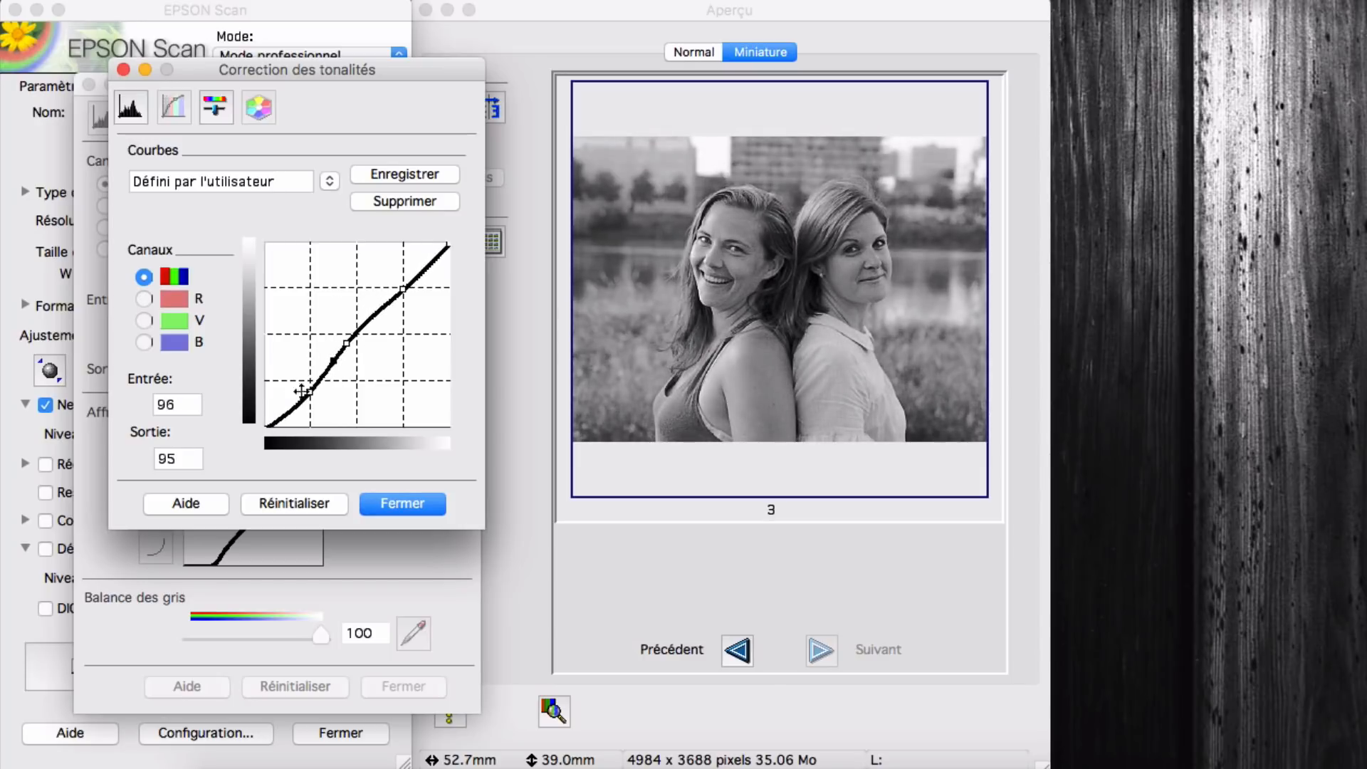
click(315, 502)
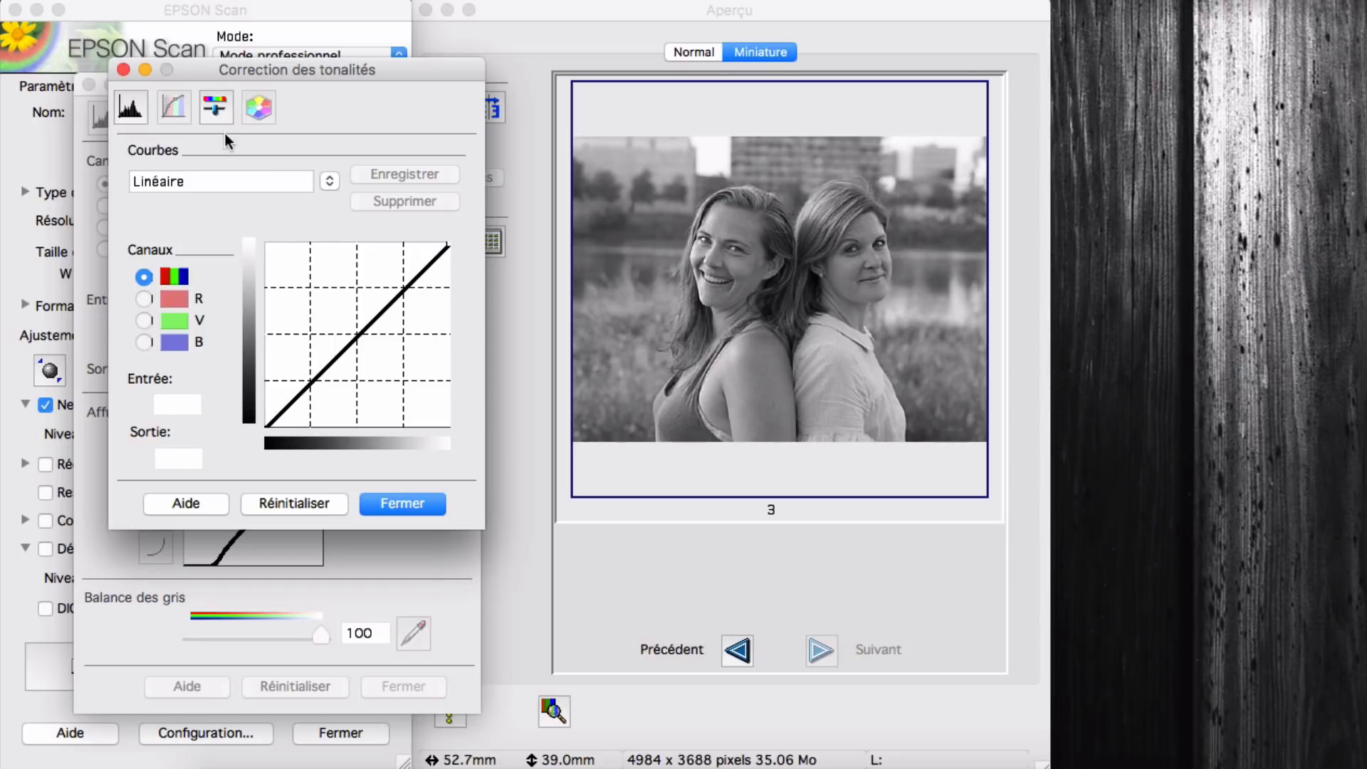
- Check brightness and contrast in the image adjustment, return to the histogram adjustment and close it
click(217, 107)
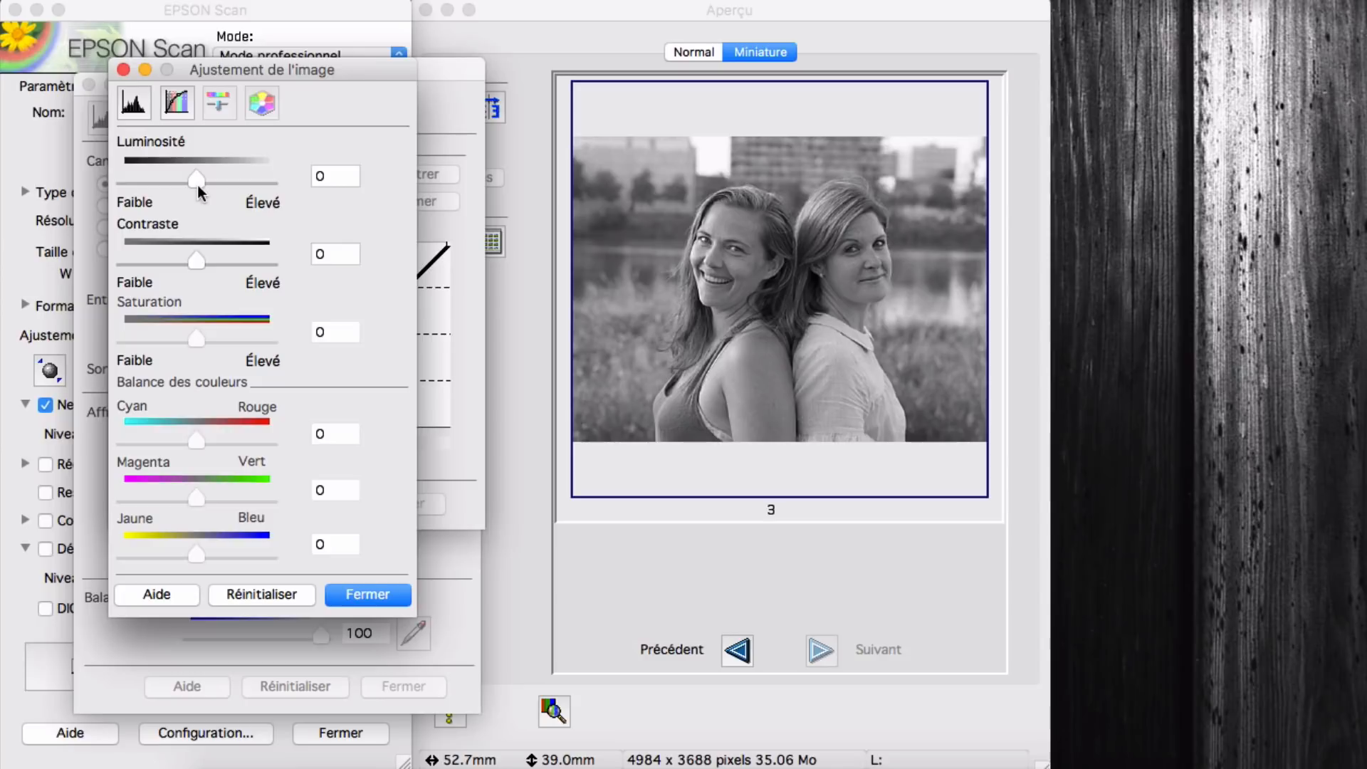
mouse_move(198, 185)
mouse_down()
mouse_move(225, 183)
mouse_move(197, 184)
mouse_up()
mouse_move(195, 261)
mouse_down()
mouse_move(220, 259)
mouse_move(195, 259)
mouse_up()
click(135, 105)
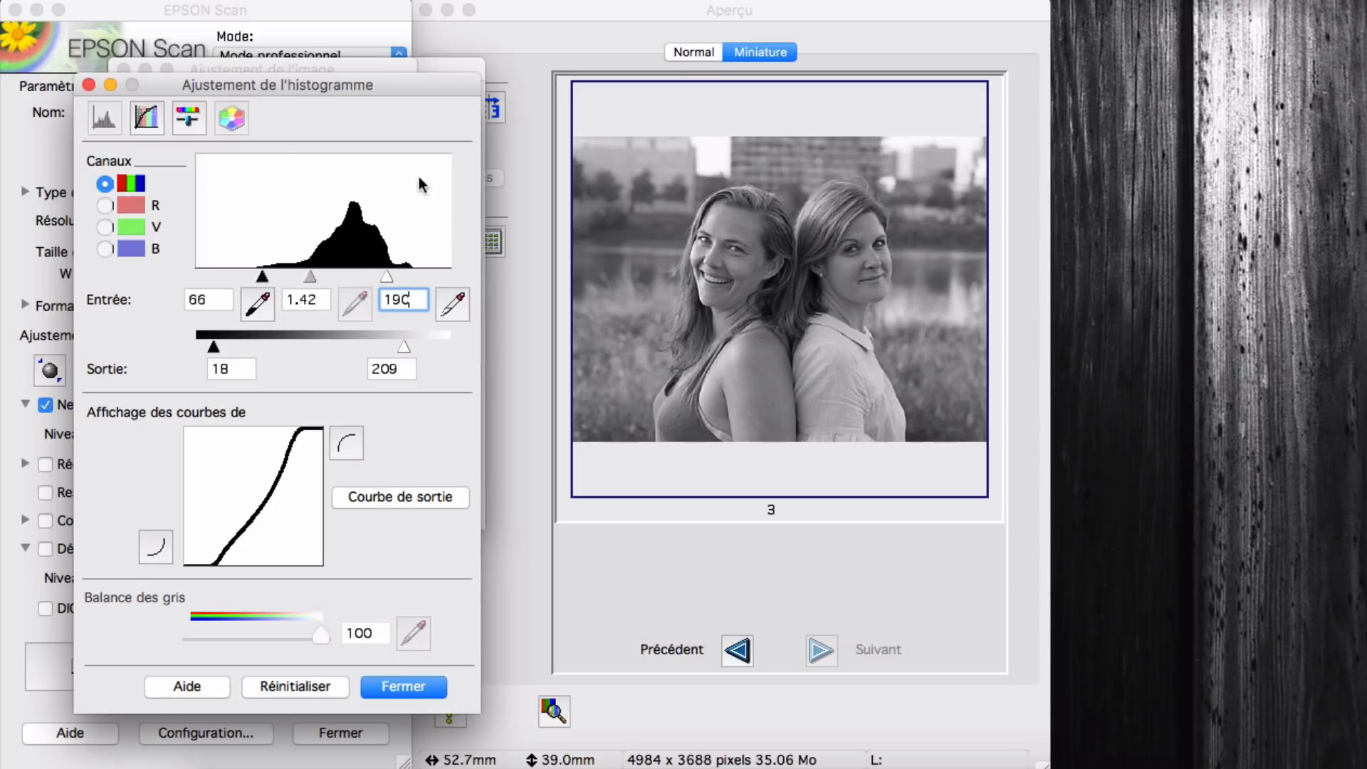
click(410, 687)
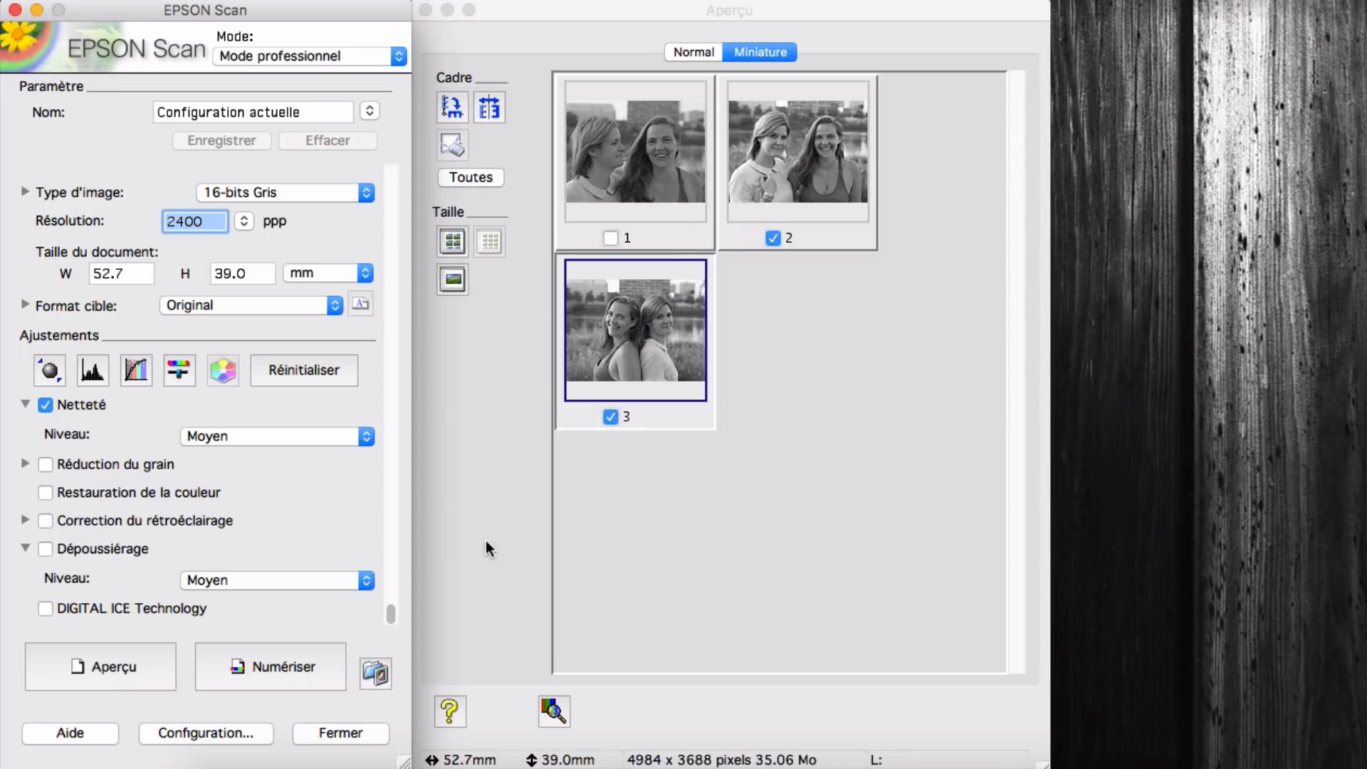
- Open the file save settings, choose a custom location and browse to the ARGENTIQUE folder
click(375, 674)
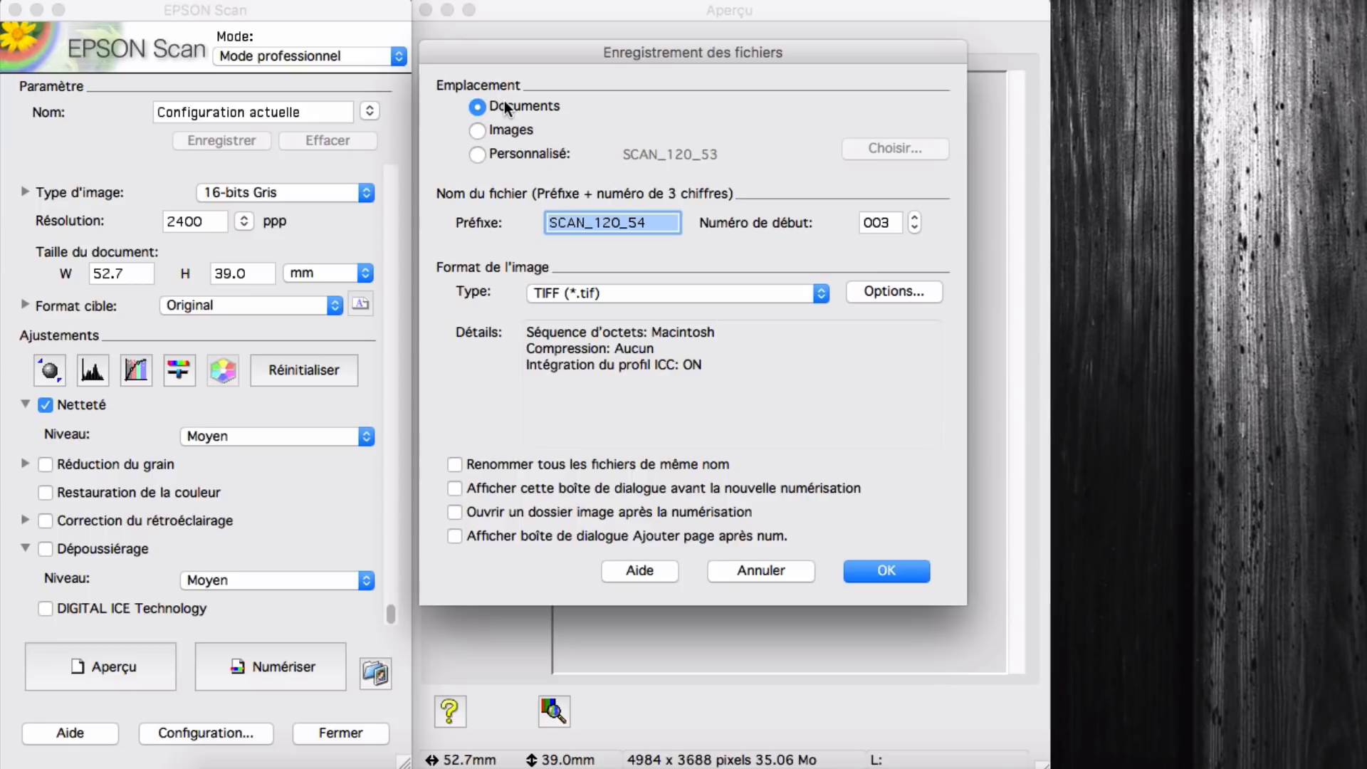
click(512, 154)
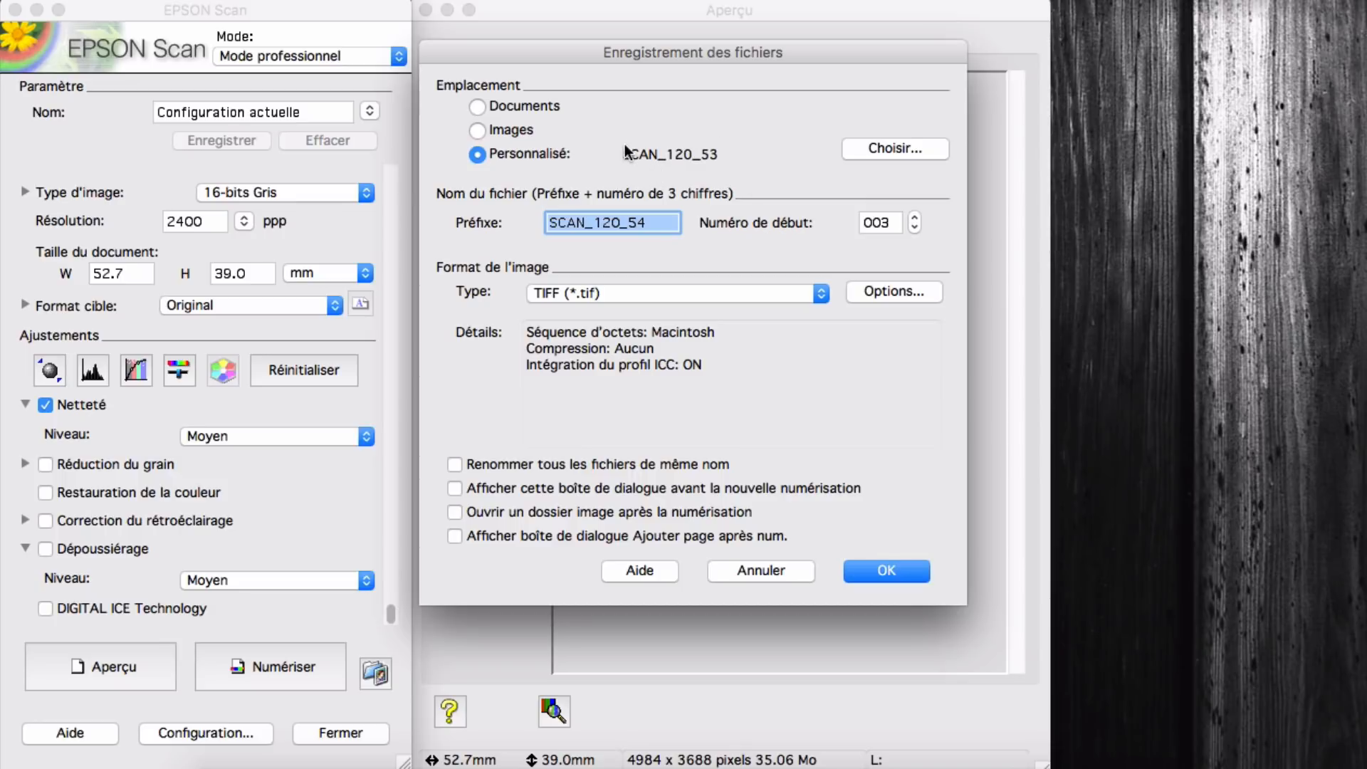
click(879, 158)
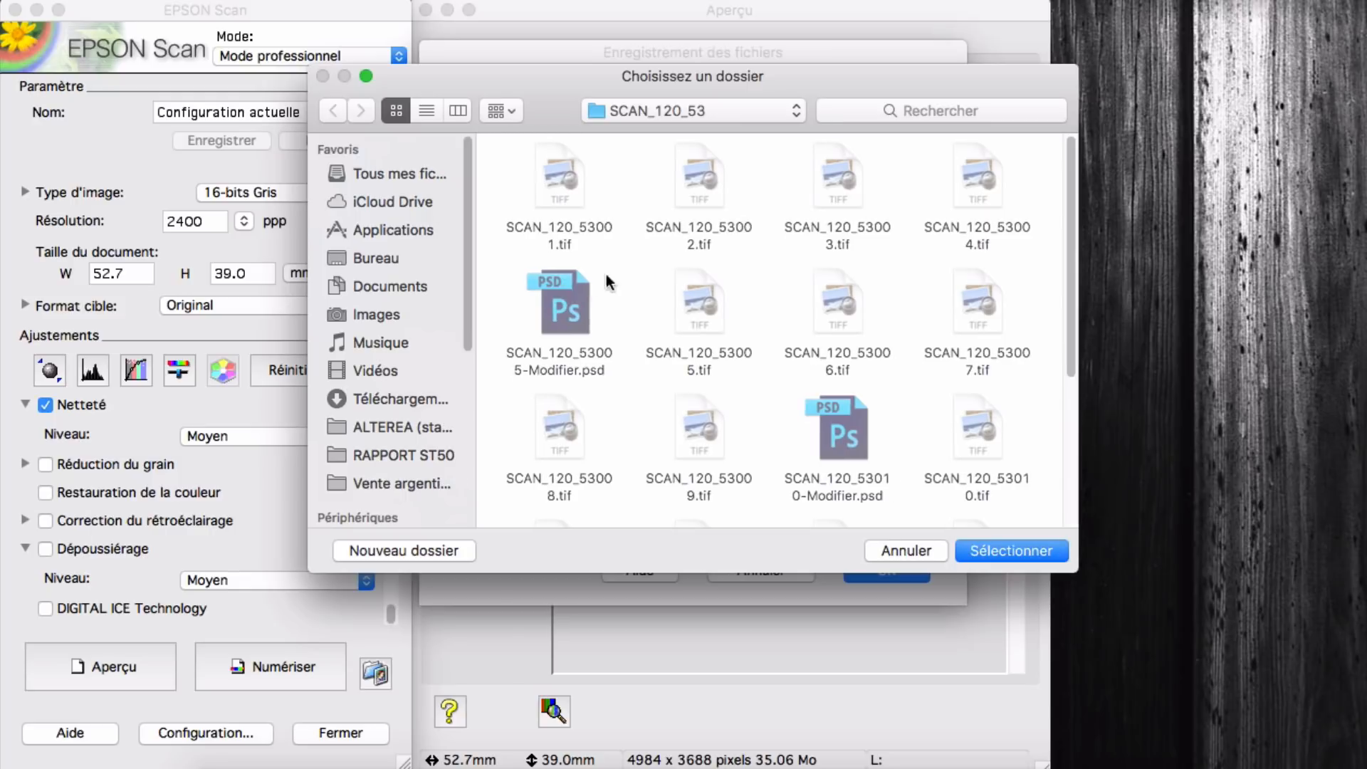
click(703, 111)
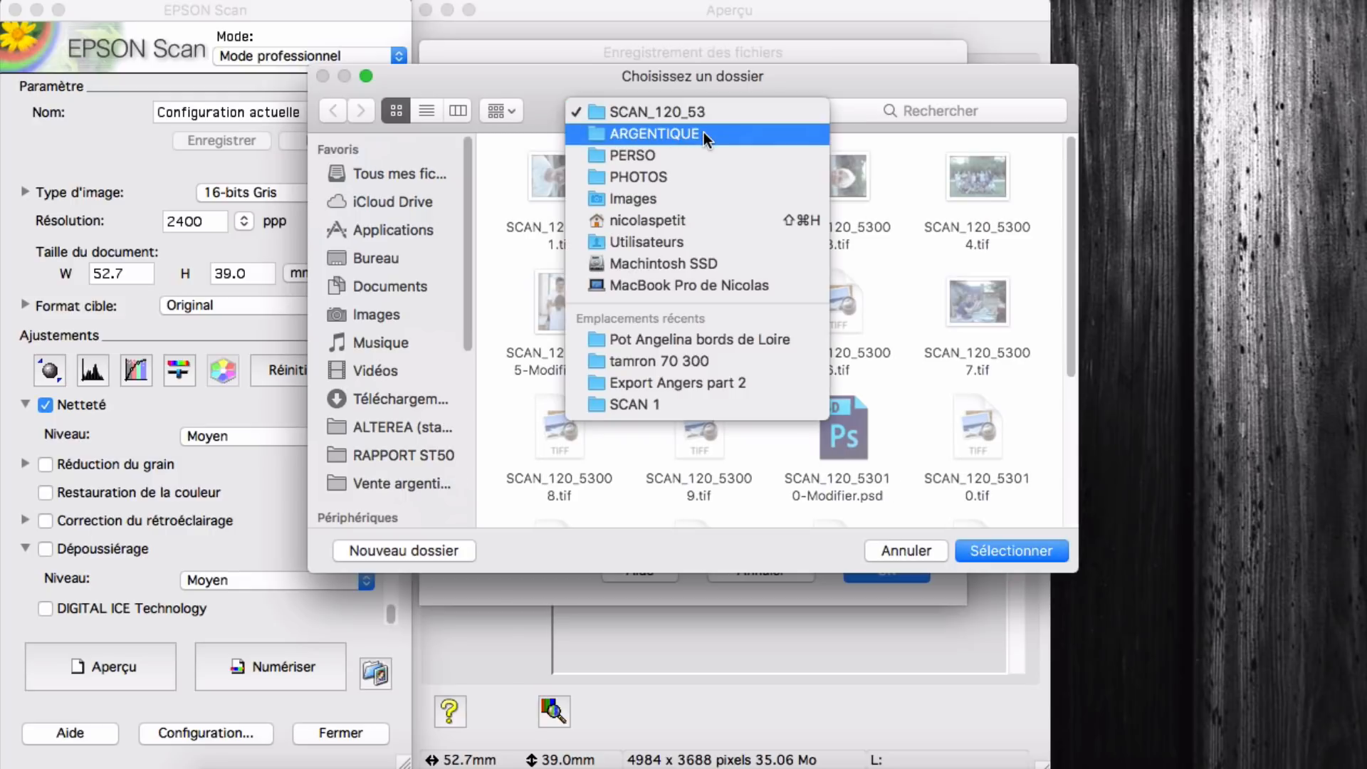
click(703, 131)
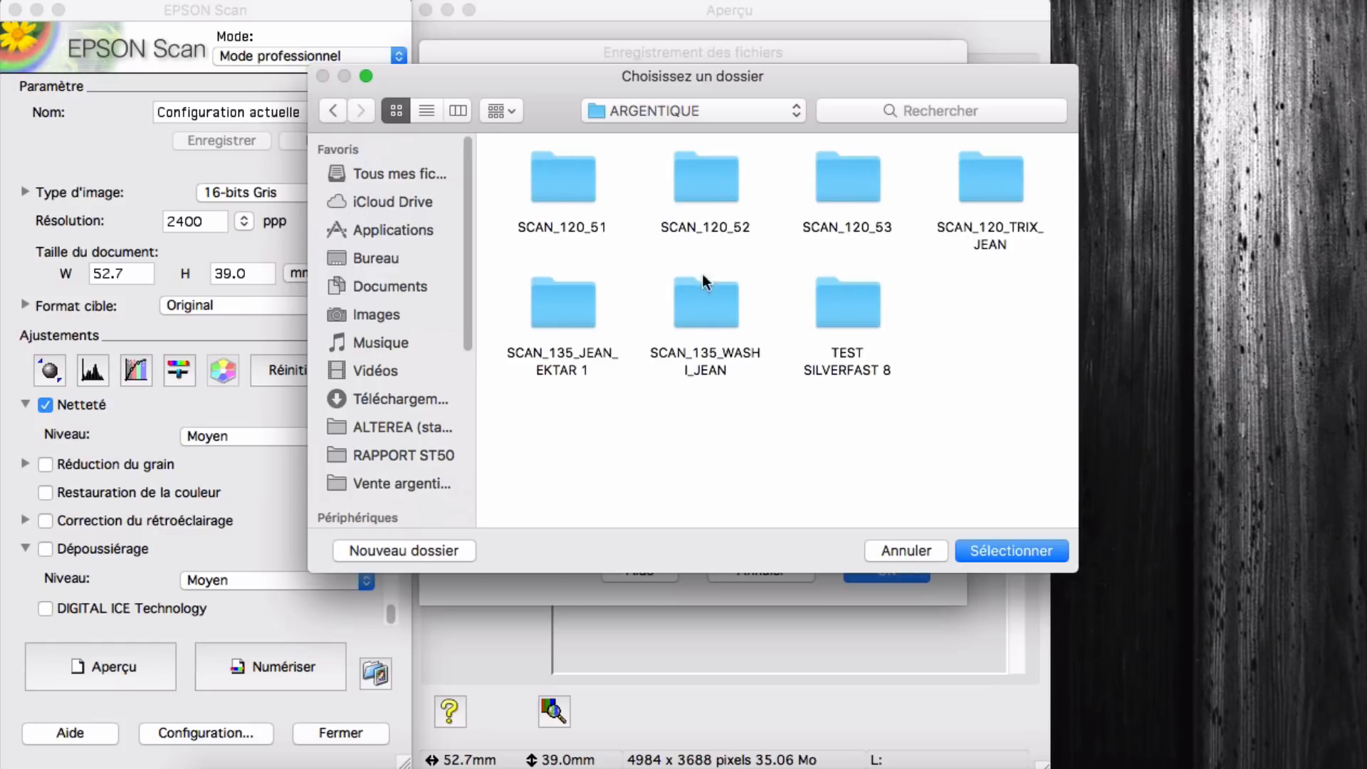
- Create a folder named SCAN_120_54 inside ARGENTIQUE and select it as the save location
click(446, 553)
text(SCAN)
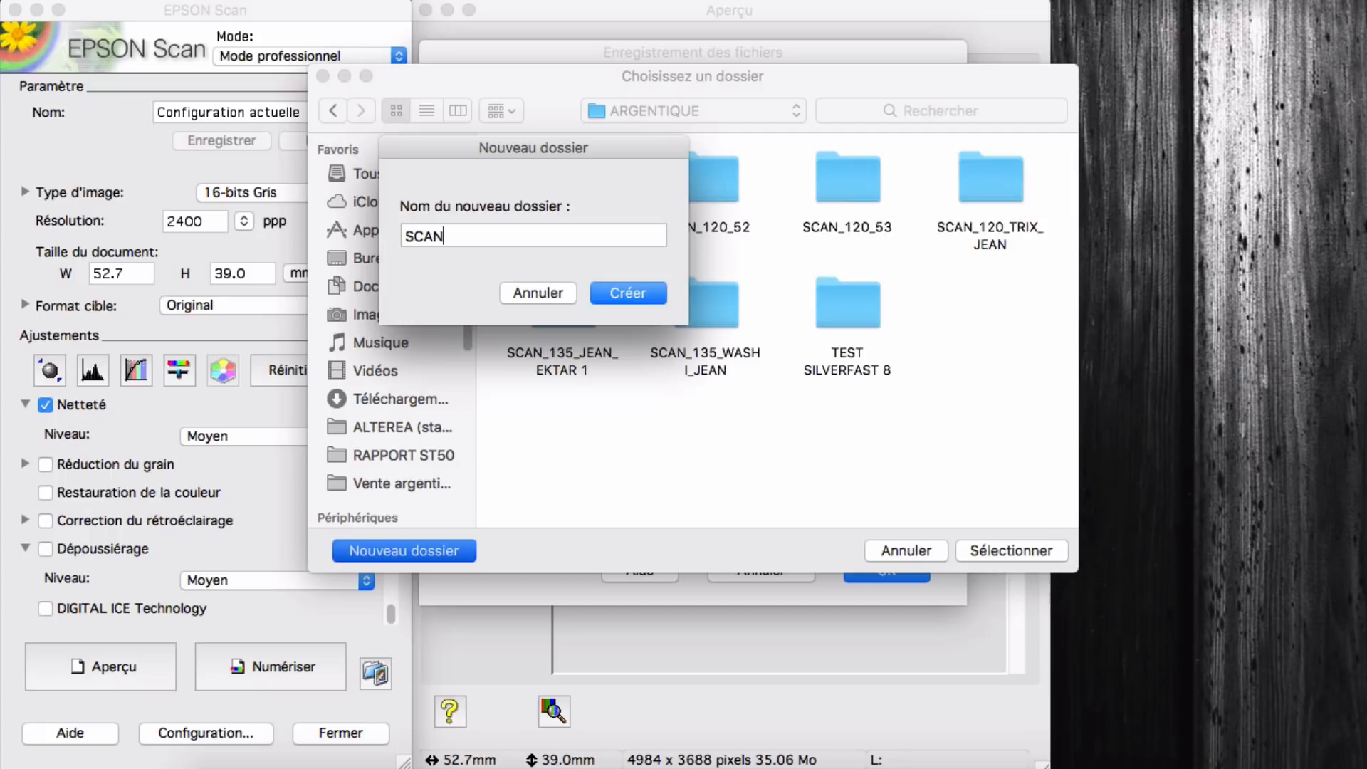
text(_120_54)
click(655, 294)
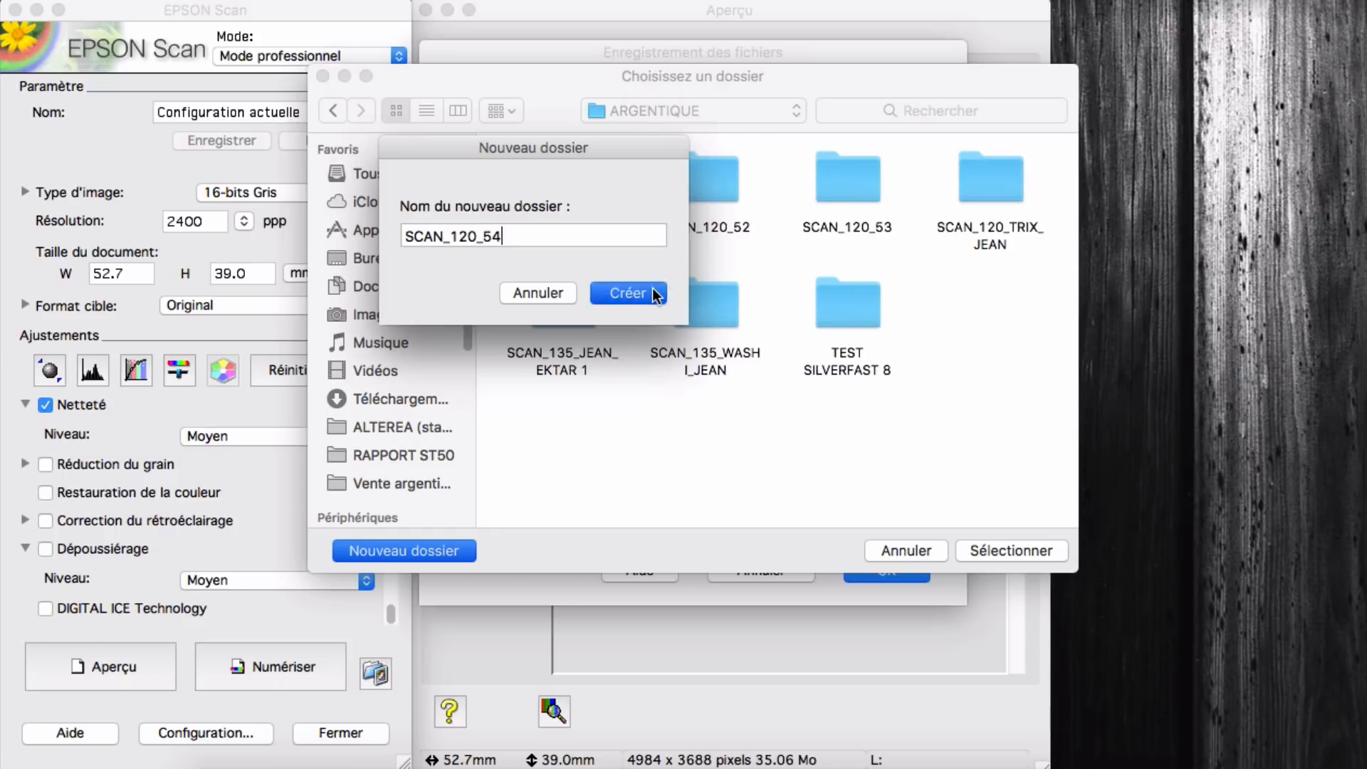
click(994, 553)
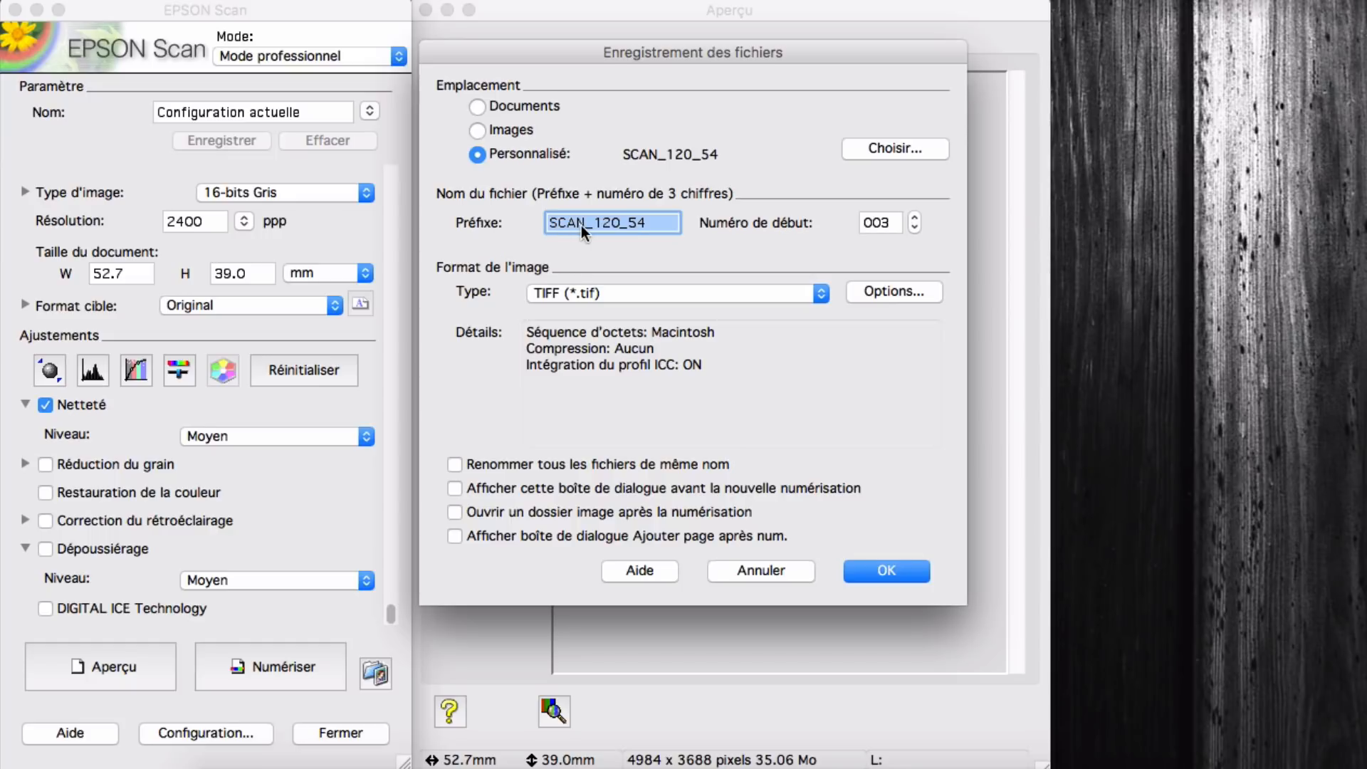
- Set the starting file number to 001 for the SCAN_120_54 prefix
click(605, 225)
click(914, 228)
click(914, 229)
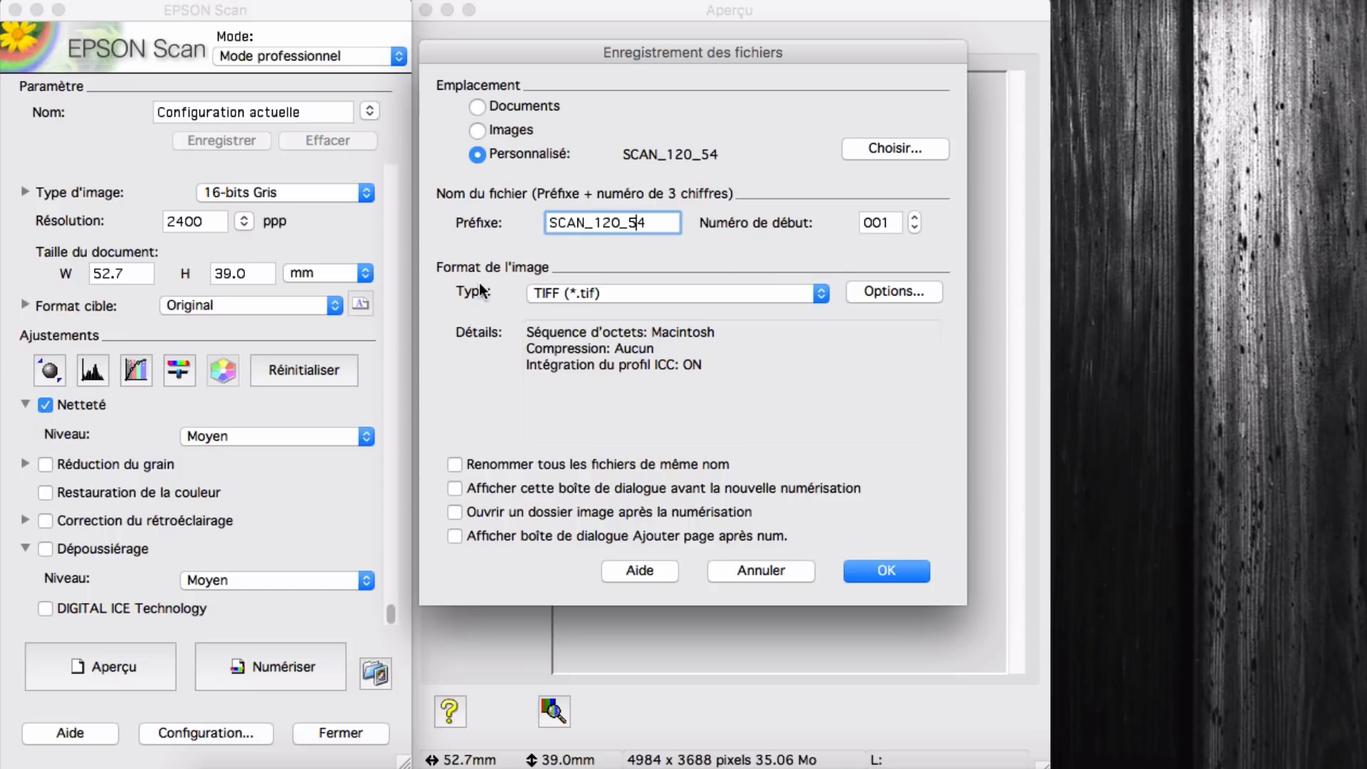
- Review the available image format types, keep TIFF (*.tif), and confirm the file save settings
click(564, 290)
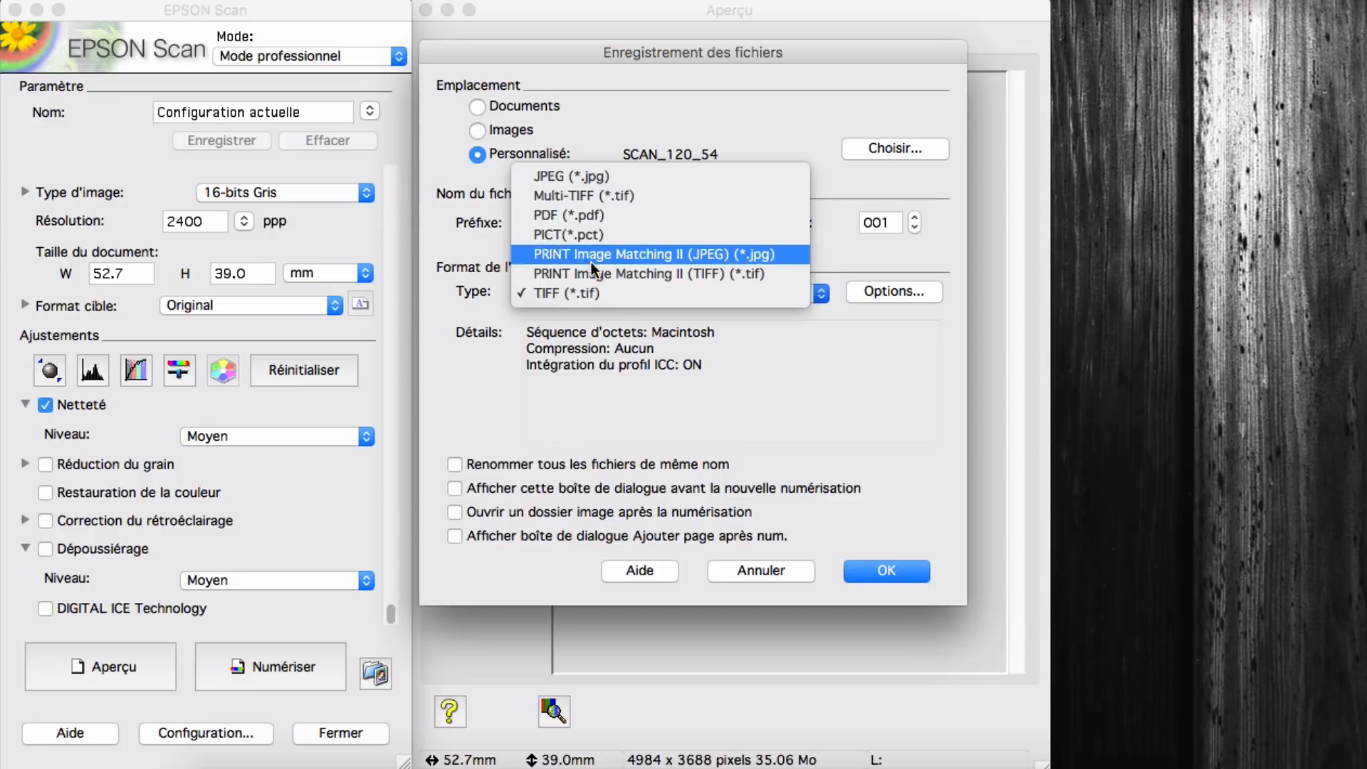
click(695, 352)
click(634, 293)
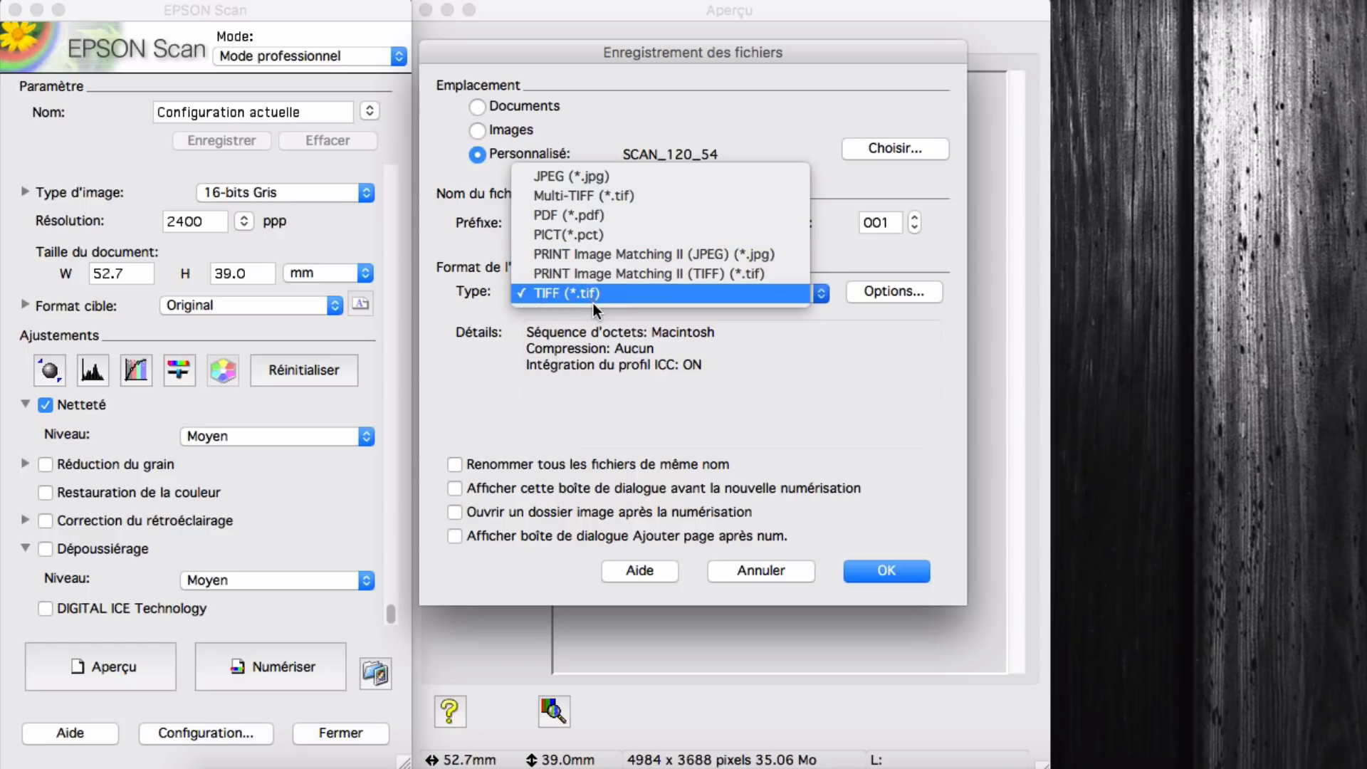
click(600, 323)
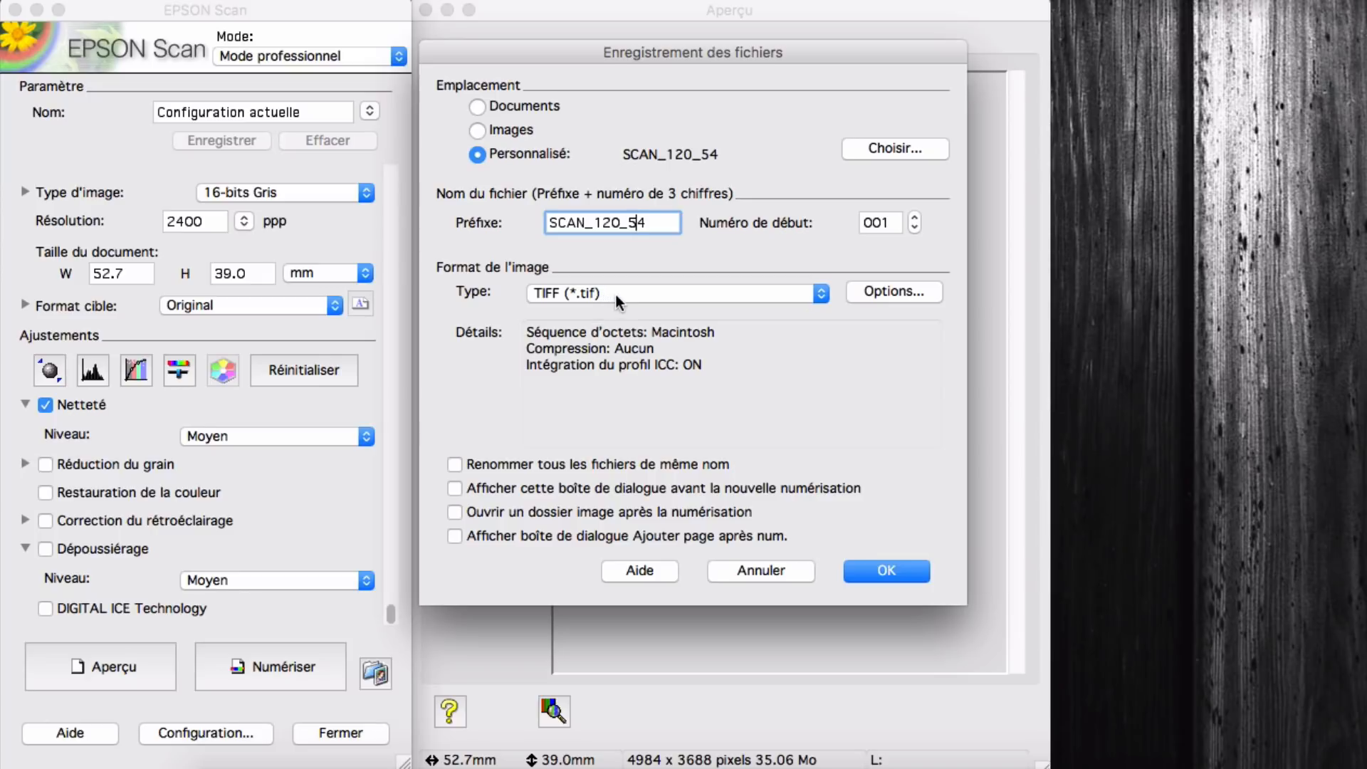
click(643, 293)
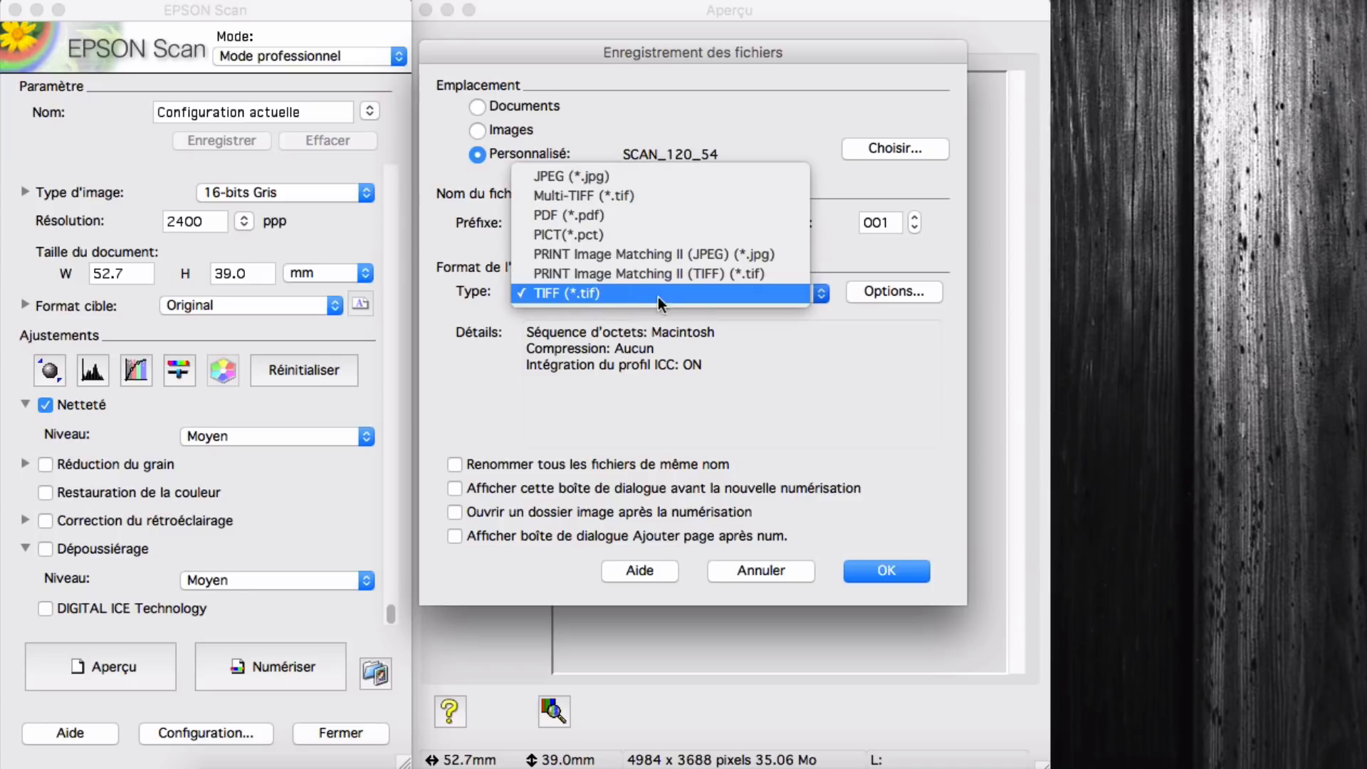
click(657, 294)
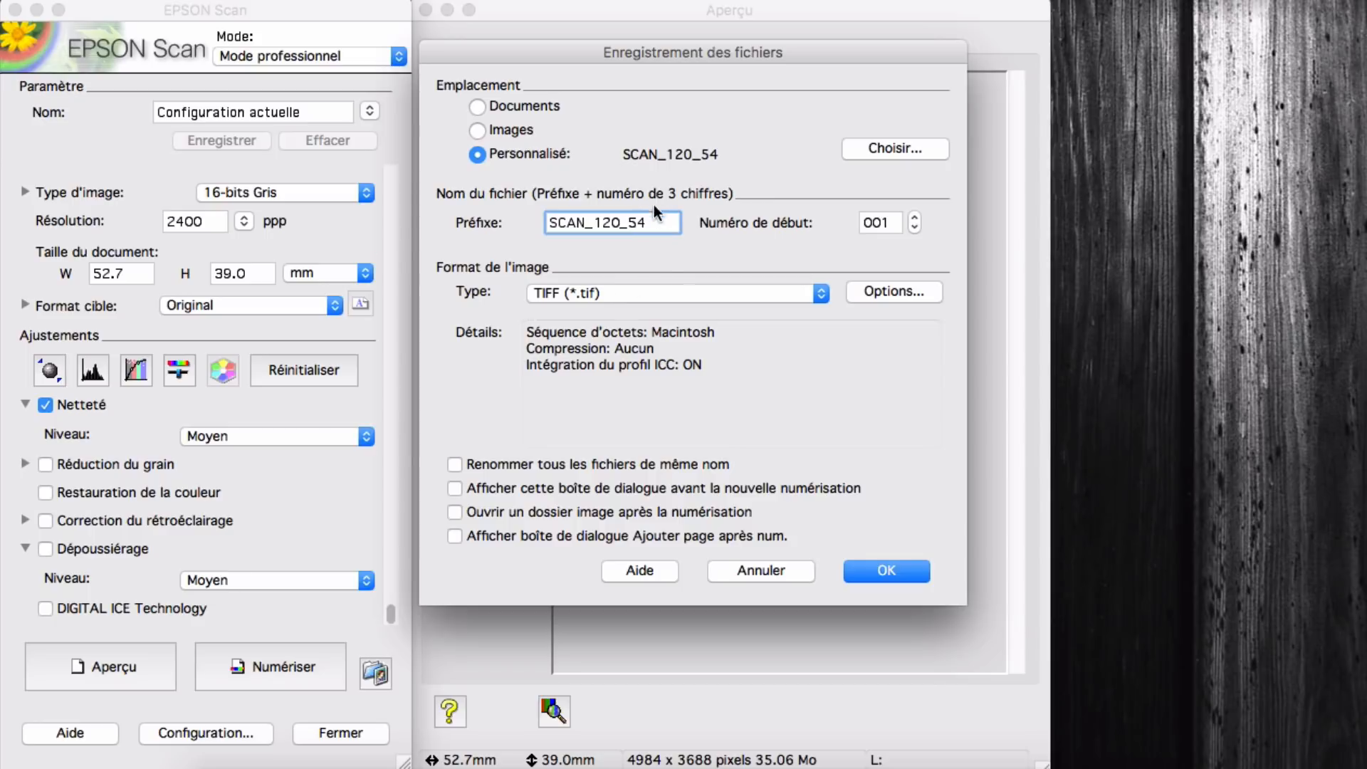
click(664, 296)
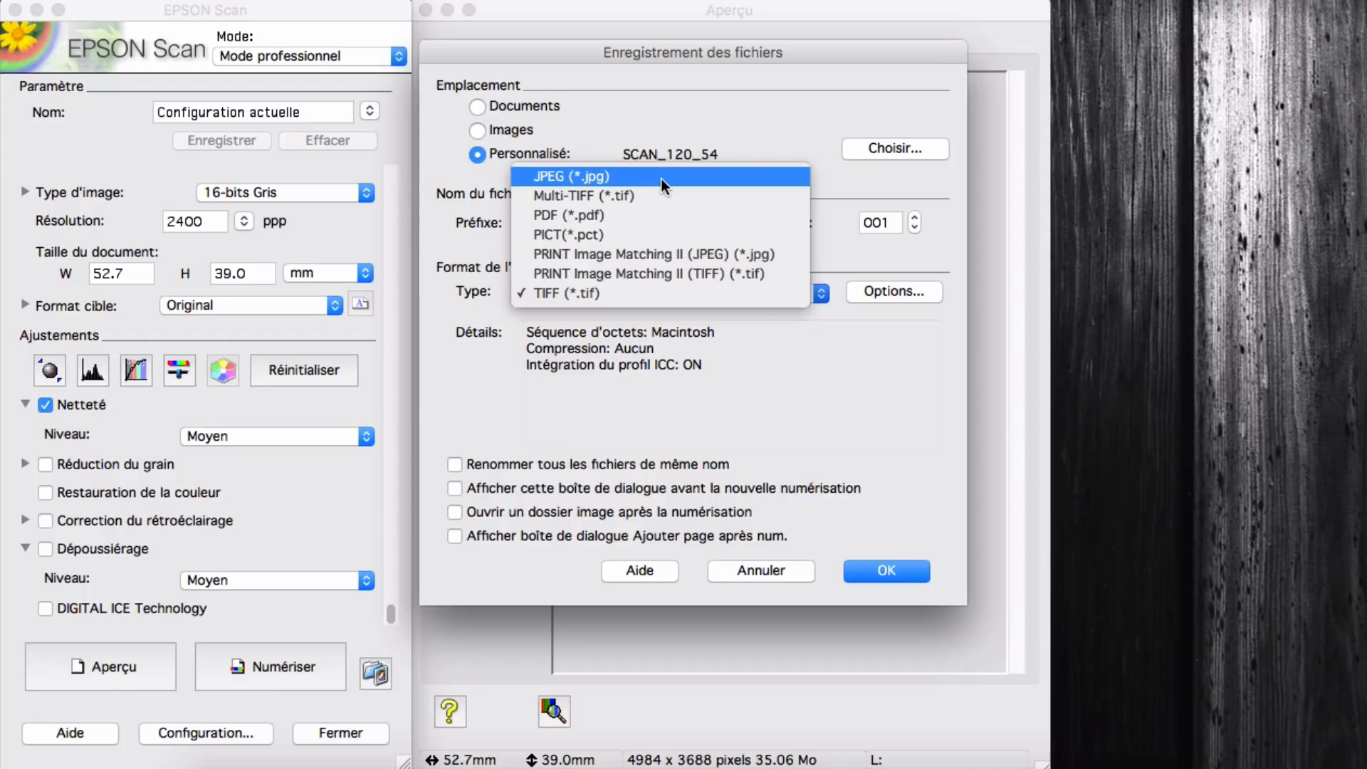
click(911, 565)
click(911, 566)
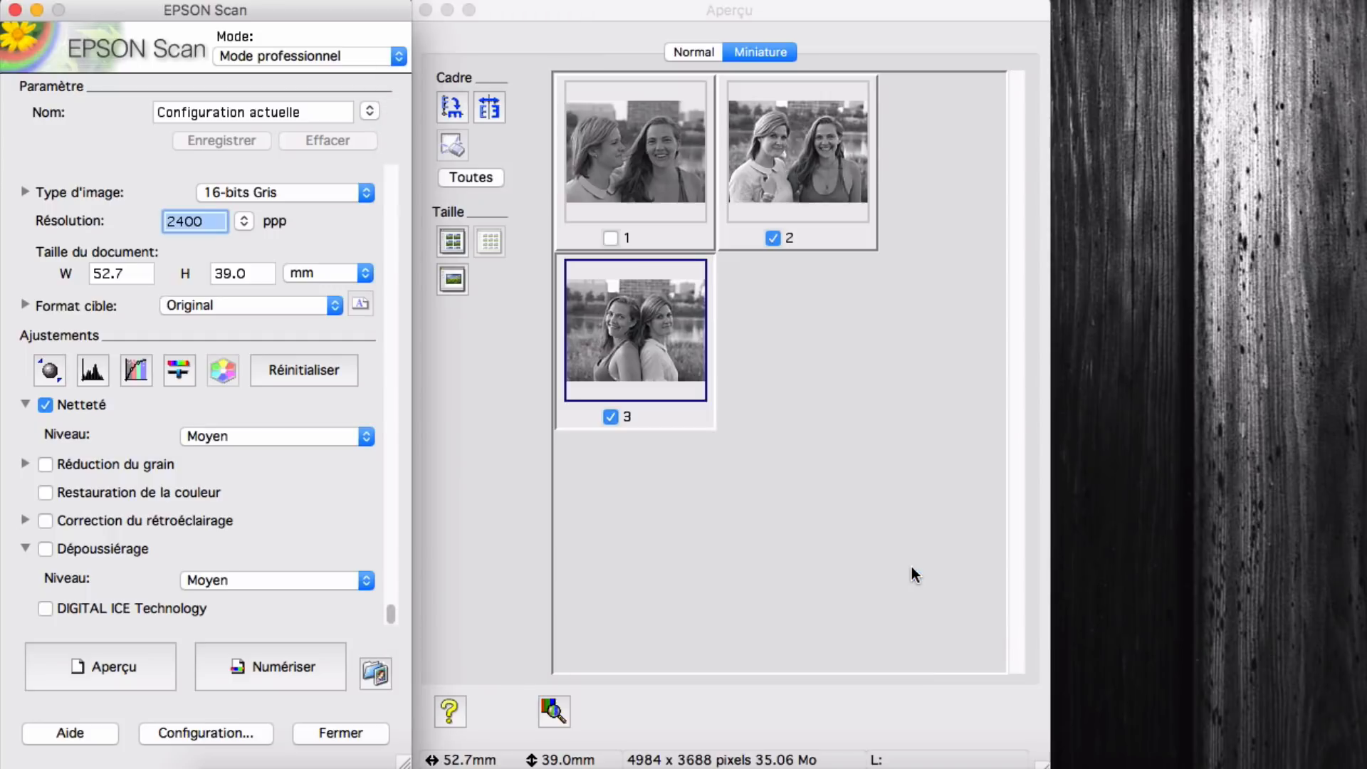
- Enable DIGITAL ICE Technology and start scanning the checked frames 2 and 3
click(339, 609)
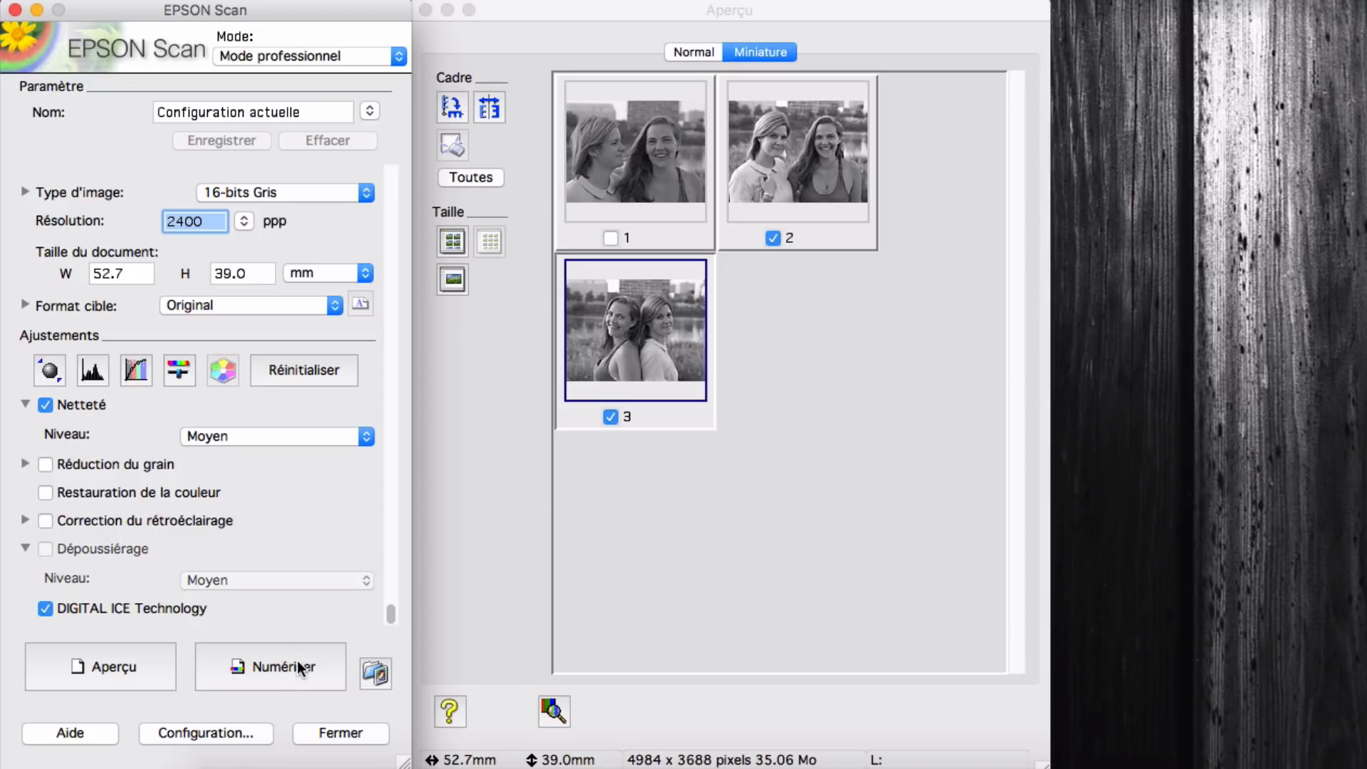
click(297, 660)
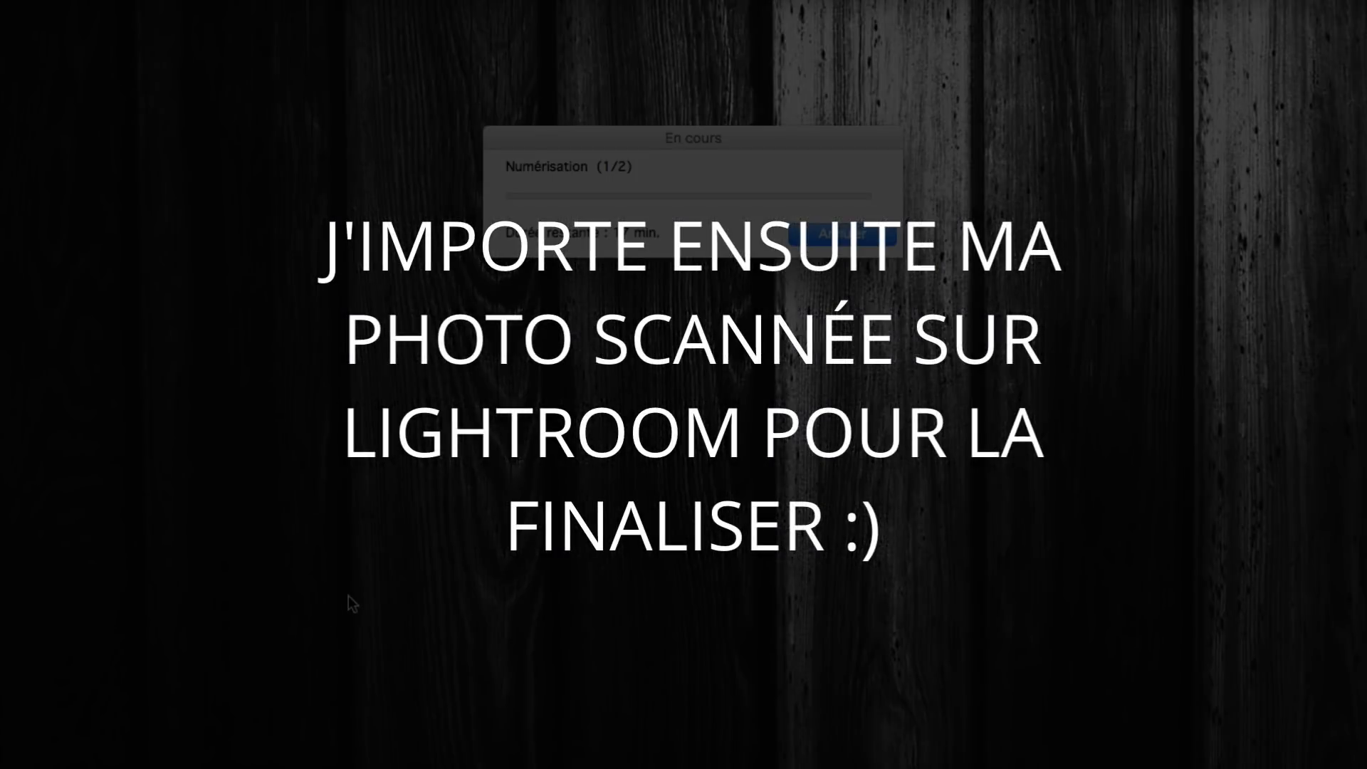